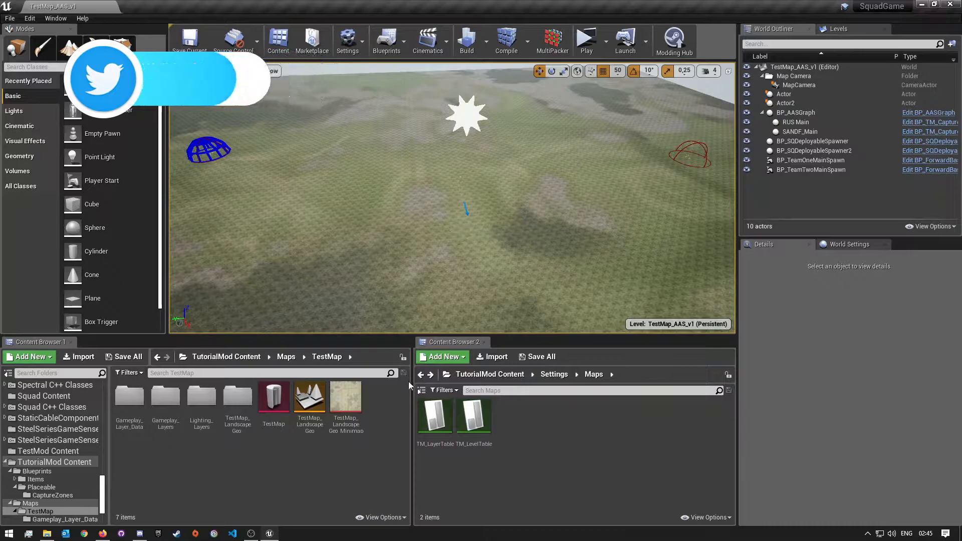
Browse the TutorialMod Content Settings folder in Content Browser 1 and return to the TestMap folder.
left_click_drag(410, 390, 403, 390)
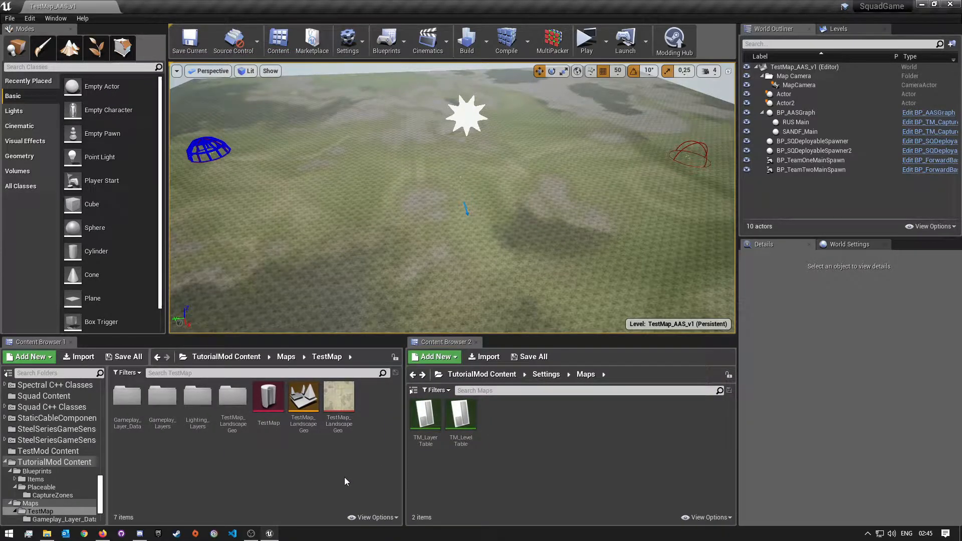
left_click(231, 362)
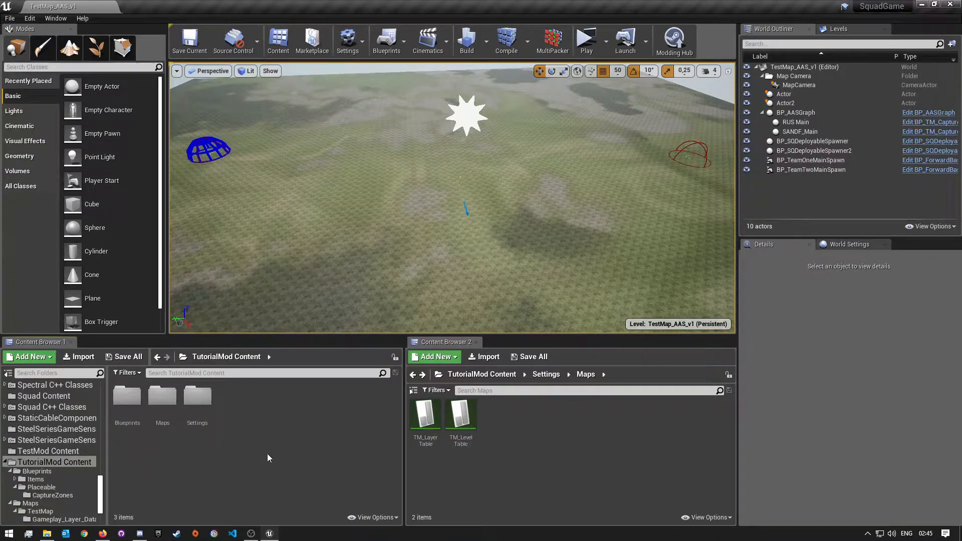
left_click(203, 410)
double_click(203, 411)
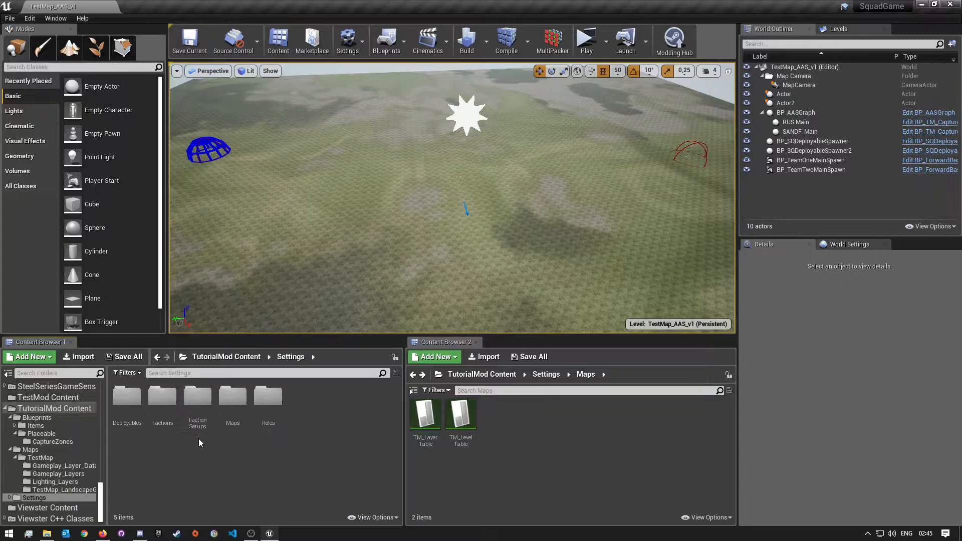
key("alt+Left")
key("alt+Left")
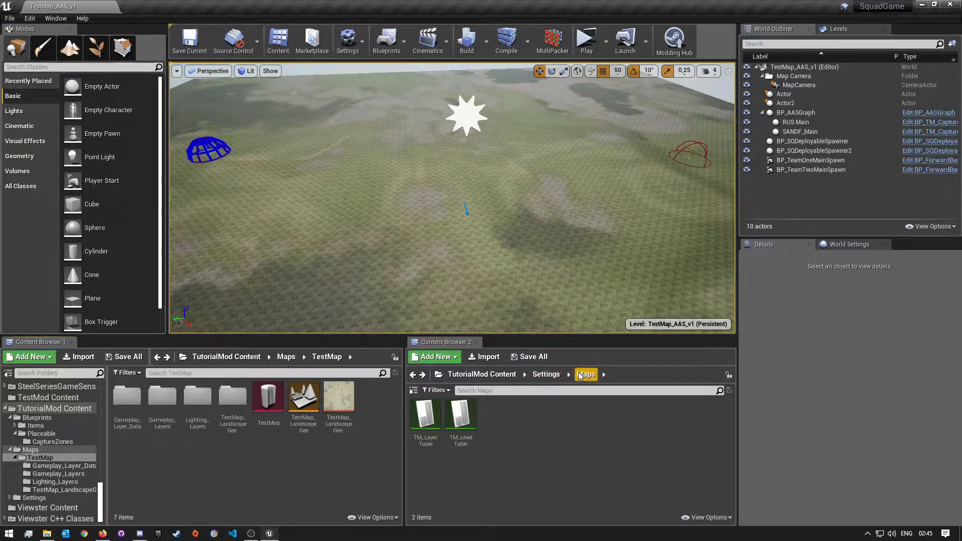
Open the TM_LayerTable data table and inspect its TestMap_AAS_v1 row.
double_click(423, 418)
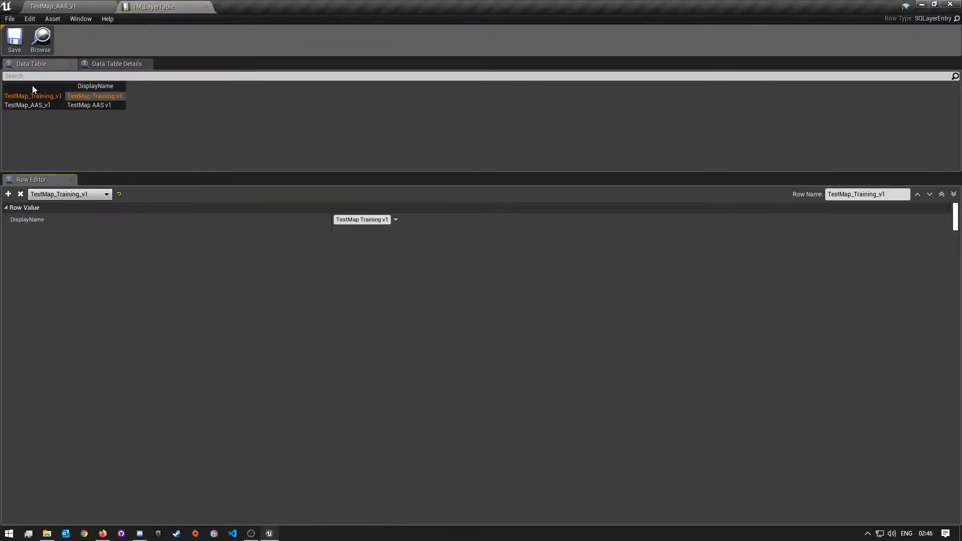
left_click(35, 105)
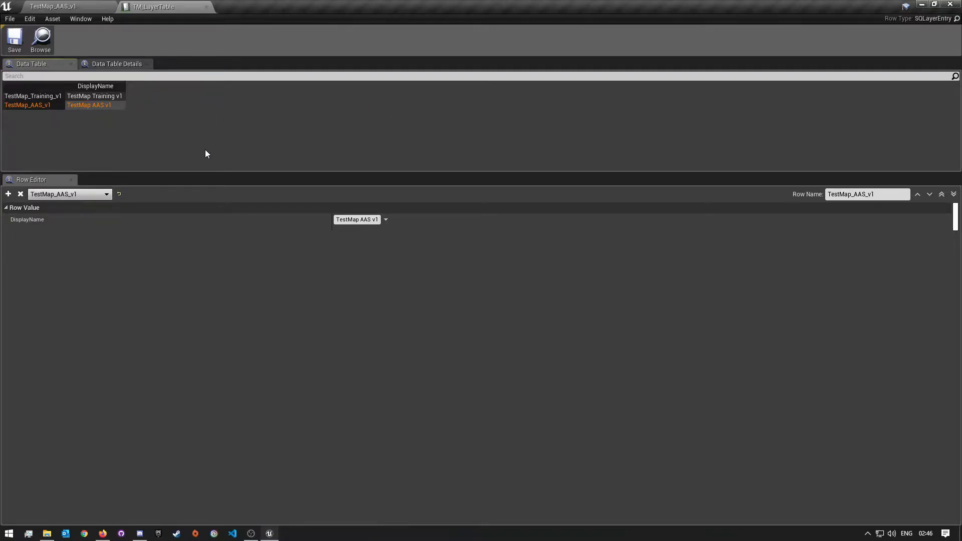
left_click(26, 121)
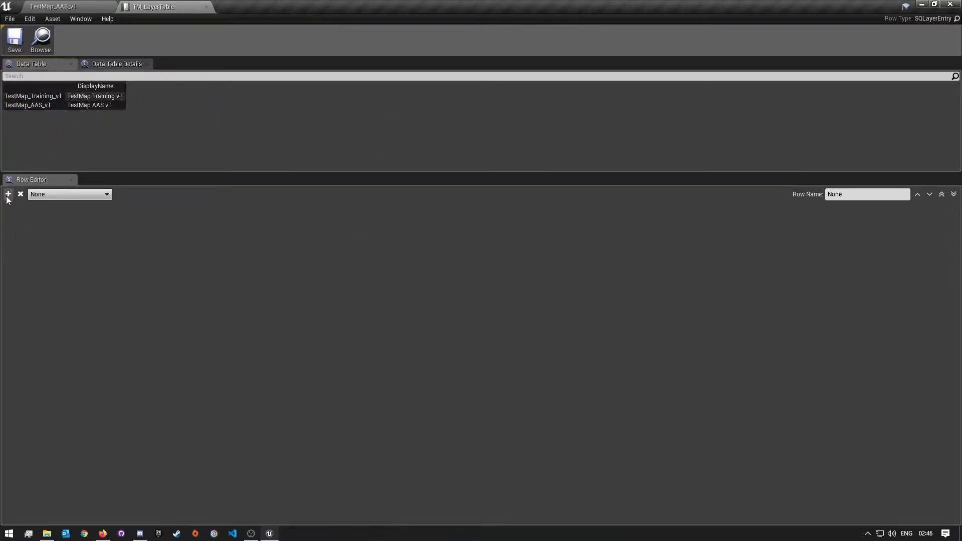
Add a new row to the layer table and remove it again.
left_click(8, 197)
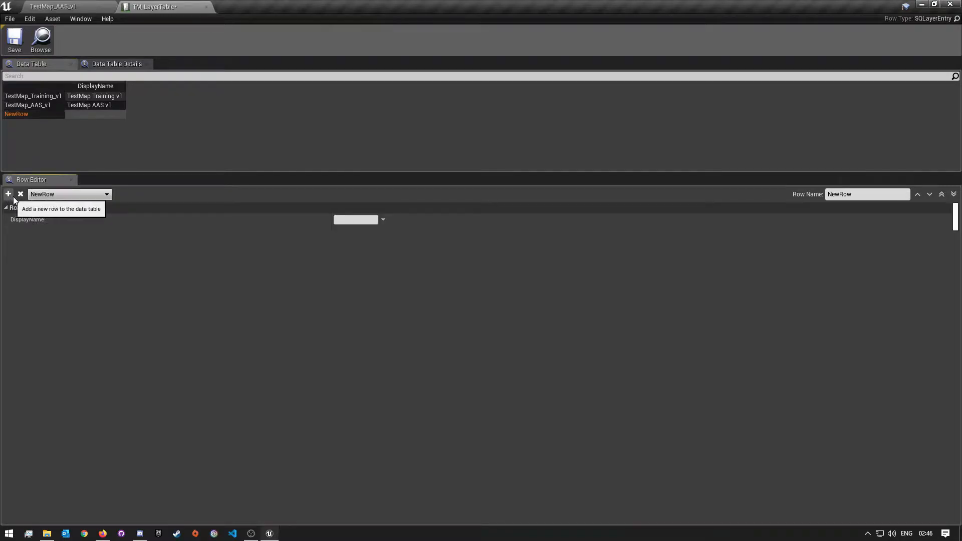
right_click(40, 115)
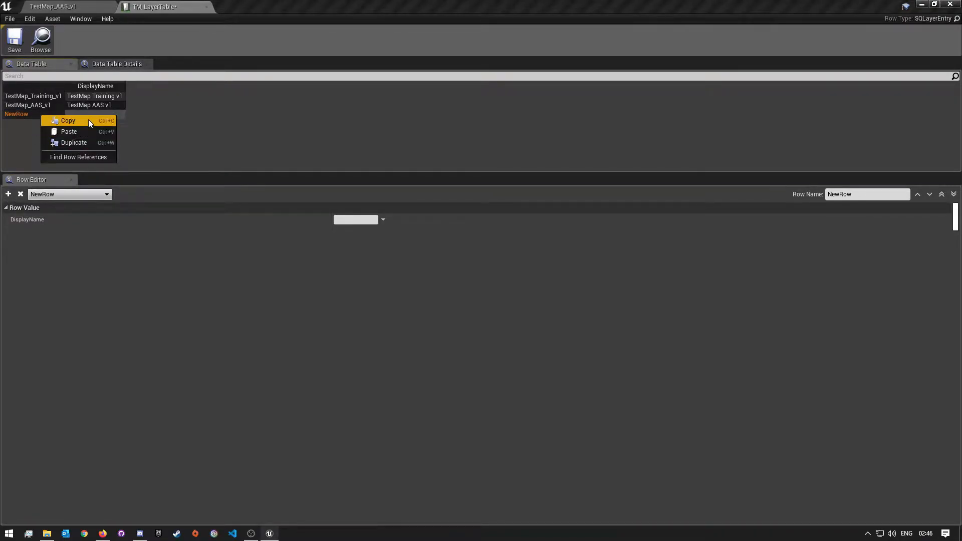
left_click(28, 116)
left_click(20, 195)
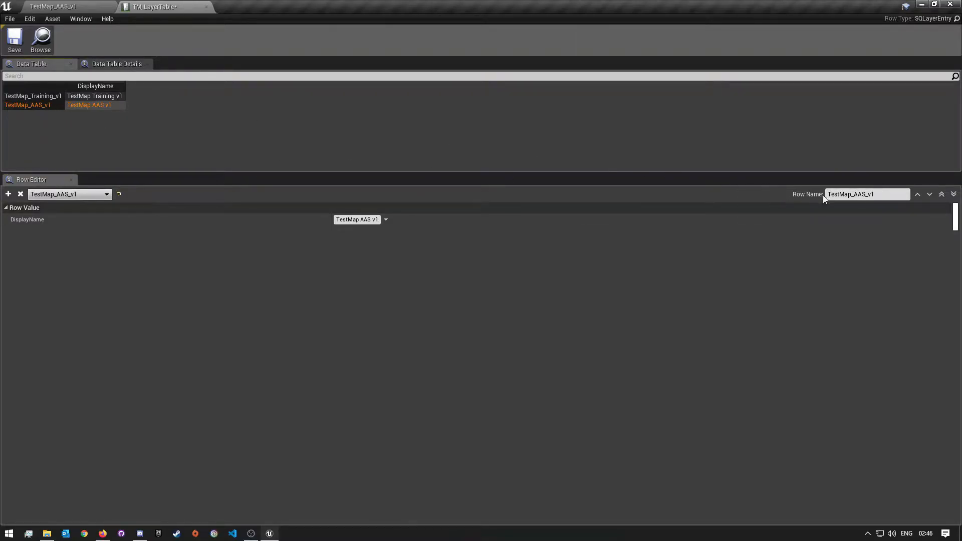
Check the row name of the TestMap_AAS_v1 entry, and save and close the layer table.
left_click(845, 194)
left_click(892, 193)
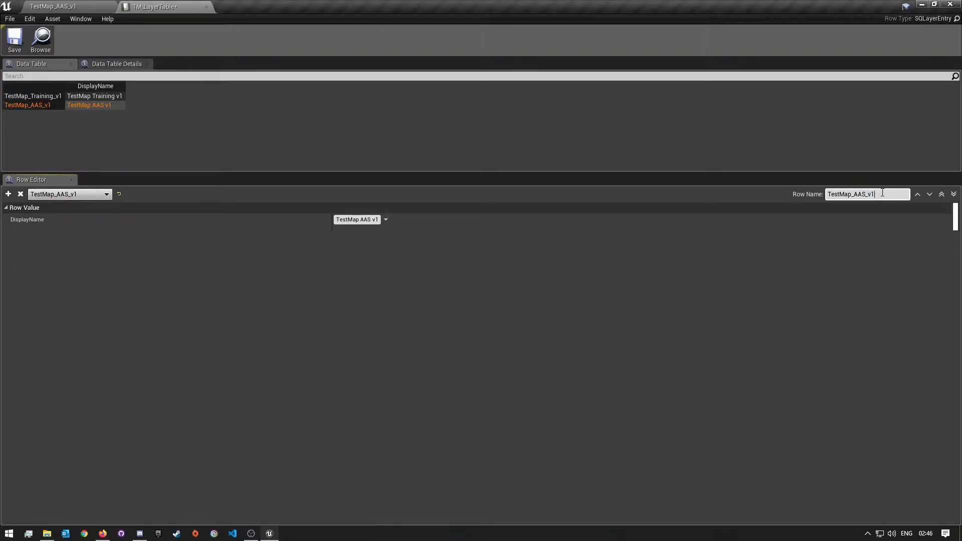
left_click_drag(872, 194, 828, 194)
left_click(881, 196)
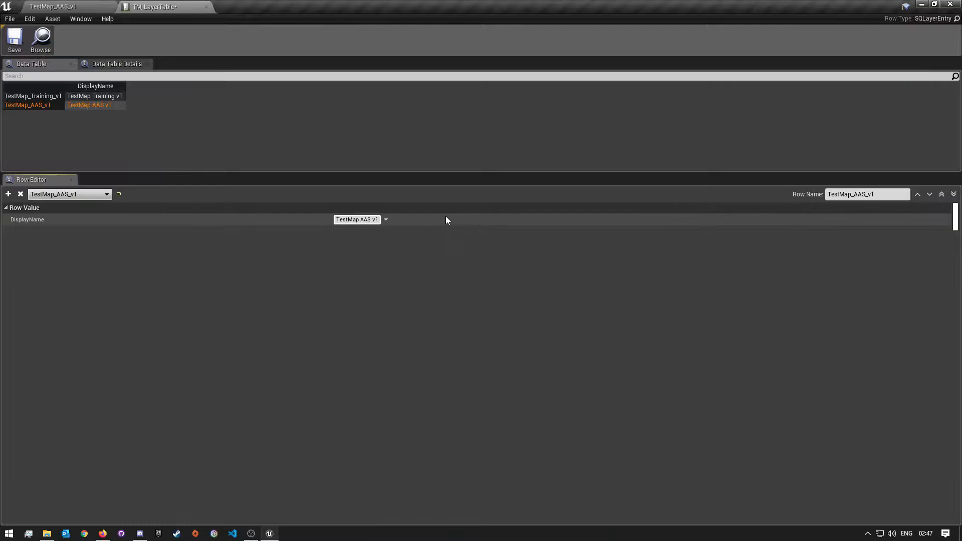
left_click(22, 46)
left_click(209, 8)
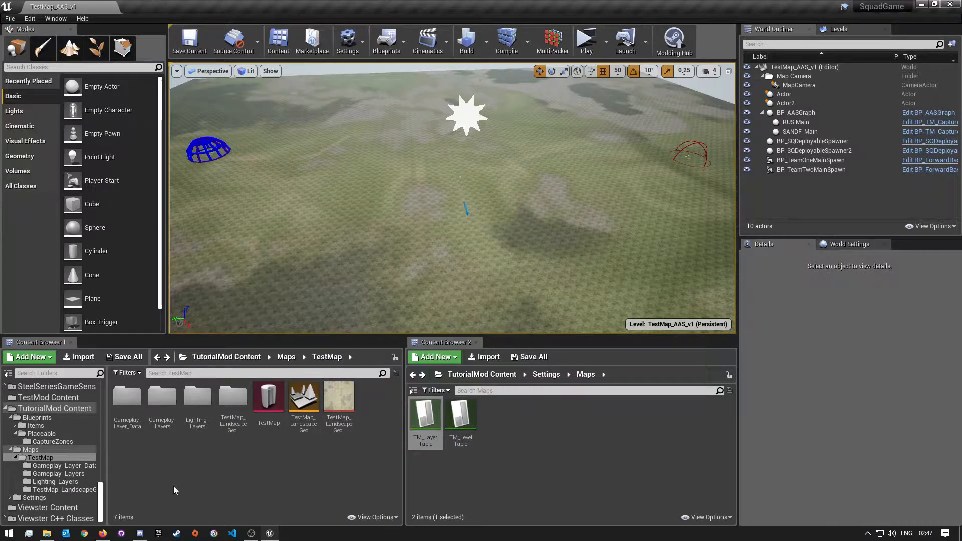
Try to create a data asset of class BP_SQLayer in TestMap's Gameplay_Layer_Data folder.
double_click(124, 405)
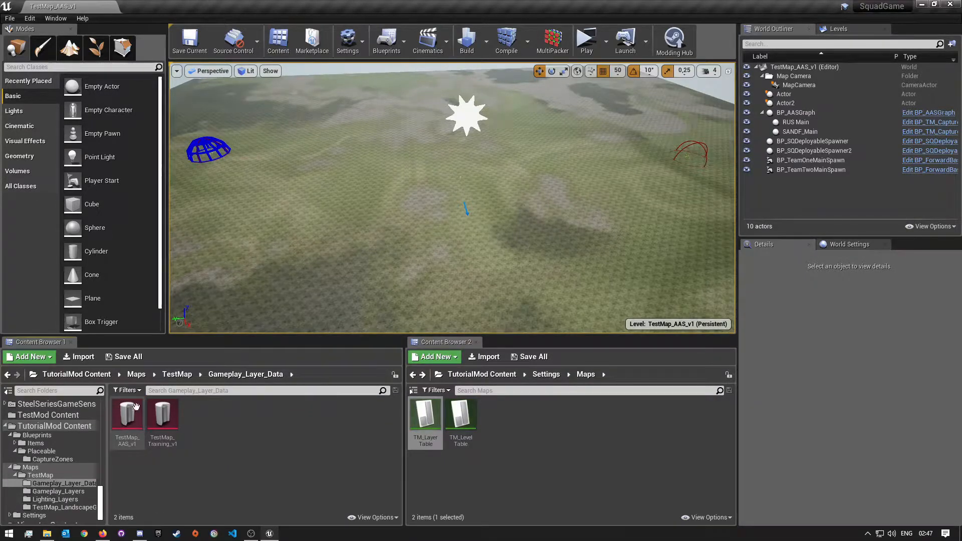
right_click(230, 448)
mouse_move(270, 396)
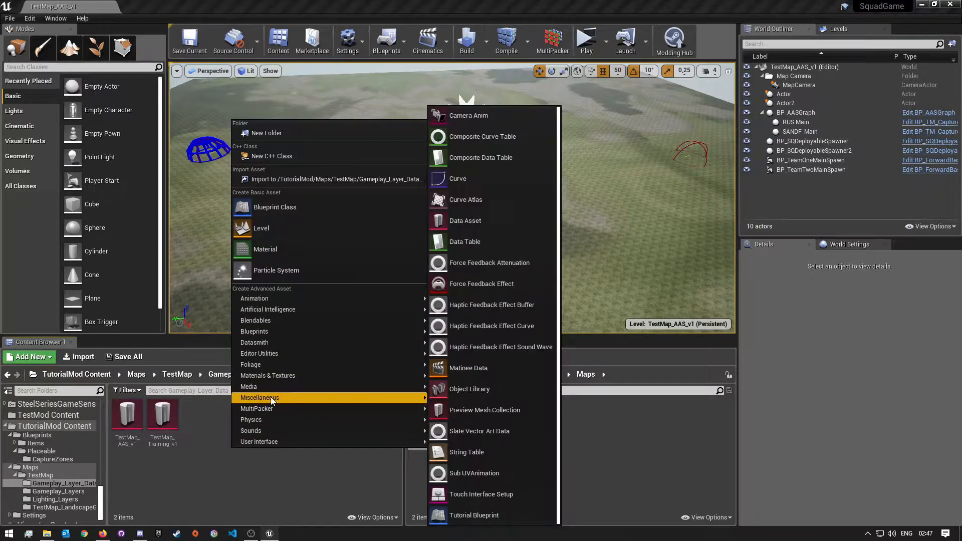
left_click(477, 214)
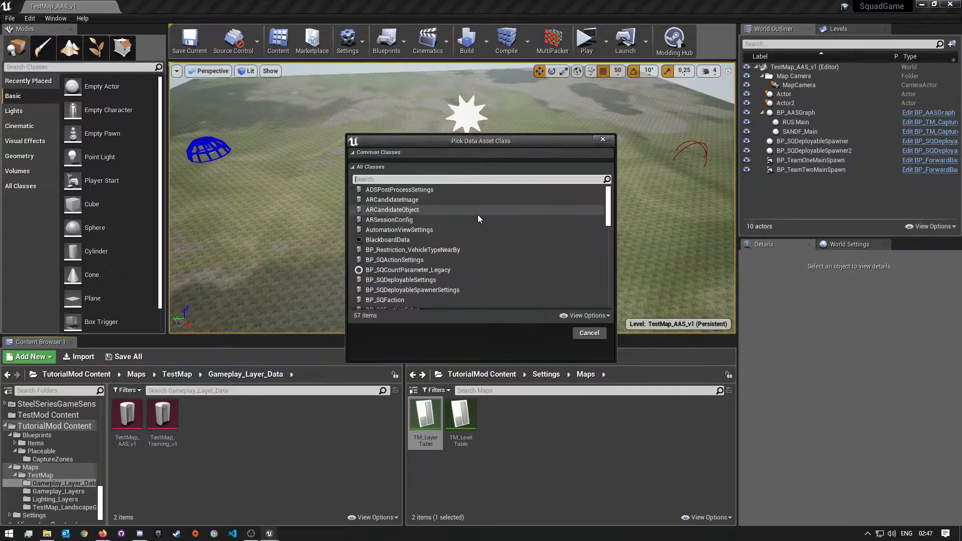
type("Sql")
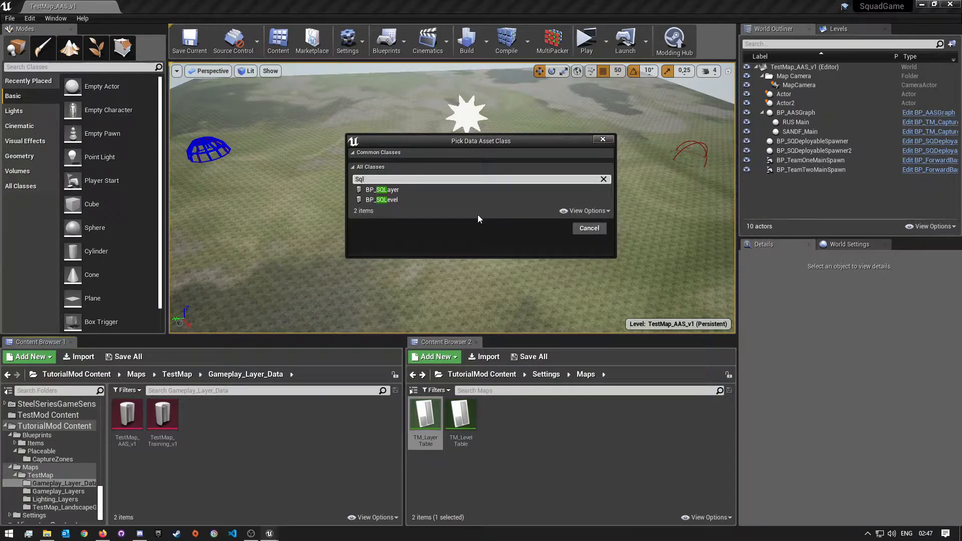
left_click(413, 189)
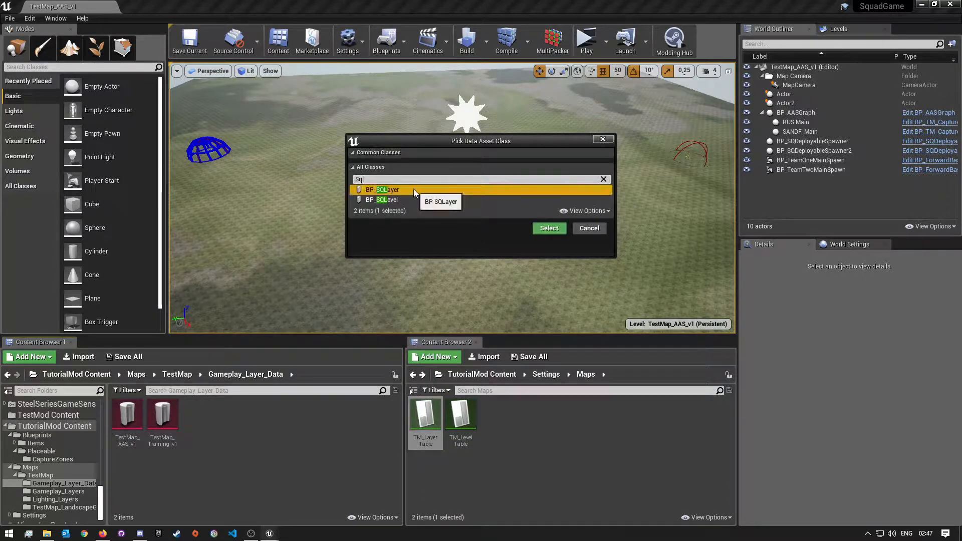
left_click(560, 229)
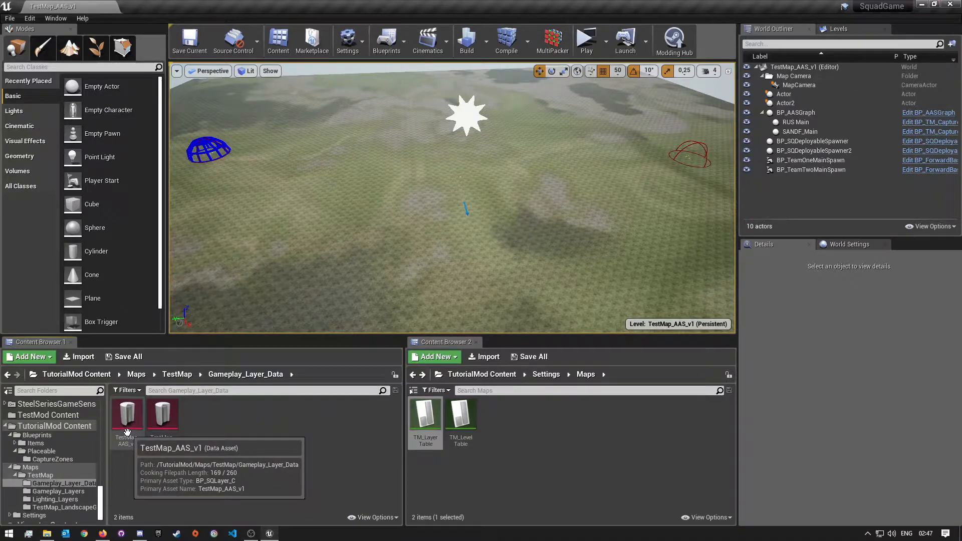
Look up the TestMap_AAS_v1 row name in TM_LayerTable and return to the level editor.
double_click(425, 415)
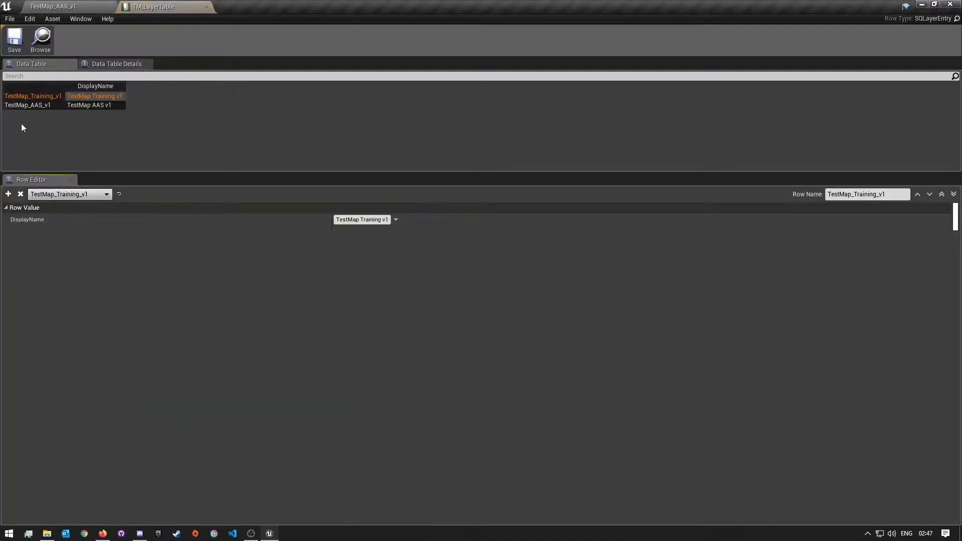
left_click(28, 106)
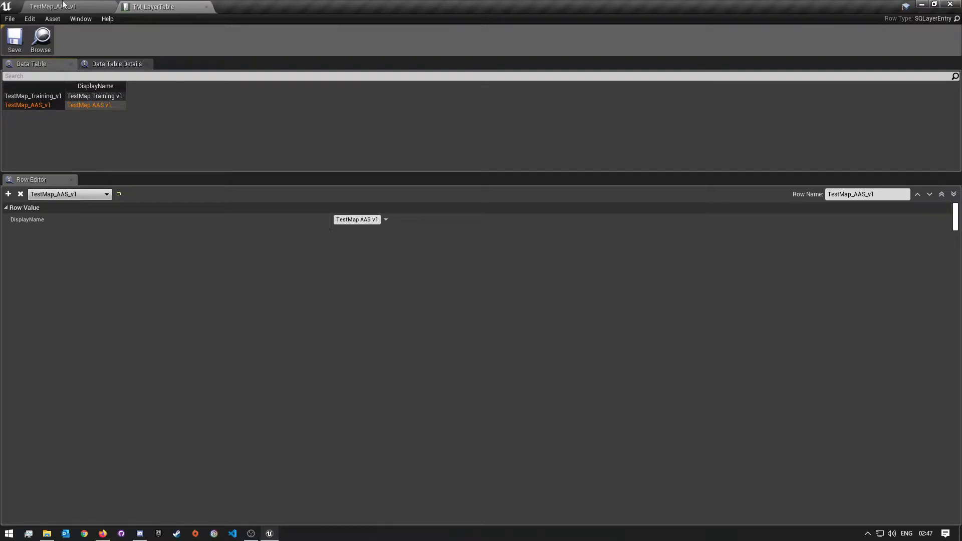
left_click(64, 5)
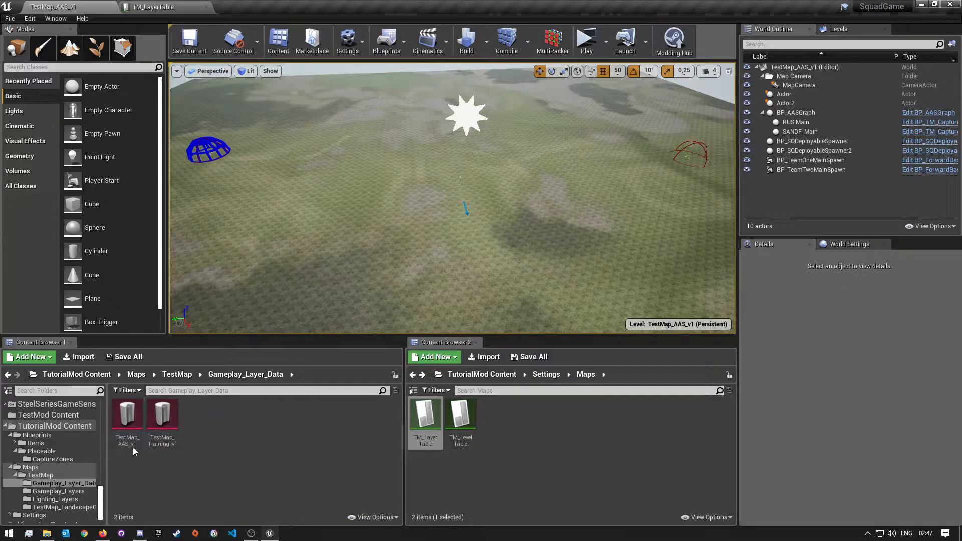
Open the TestMap_AAS_v1 layer data asset and check its Level Id against the map's content folder.
double_click(124, 423)
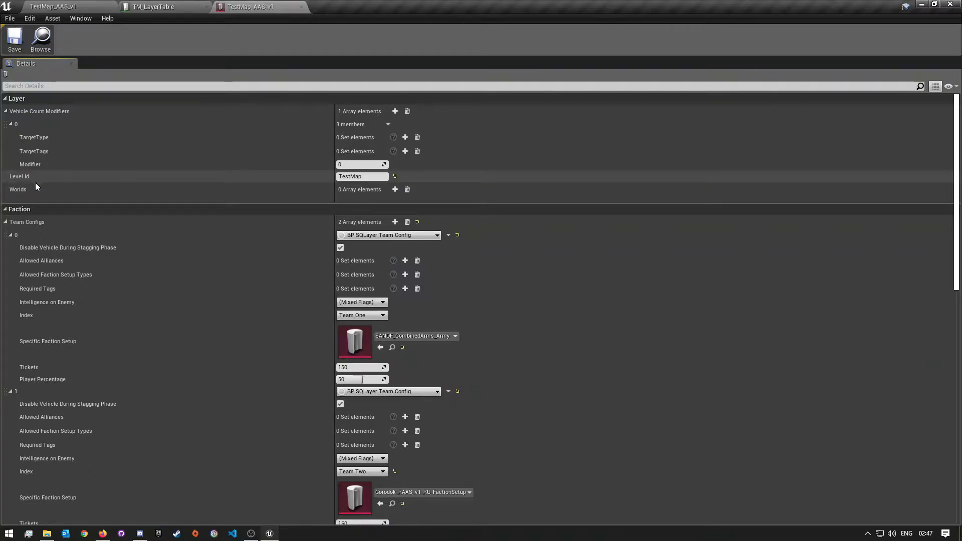
left_click(373, 177)
left_click_drag(372, 177, 231, 179)
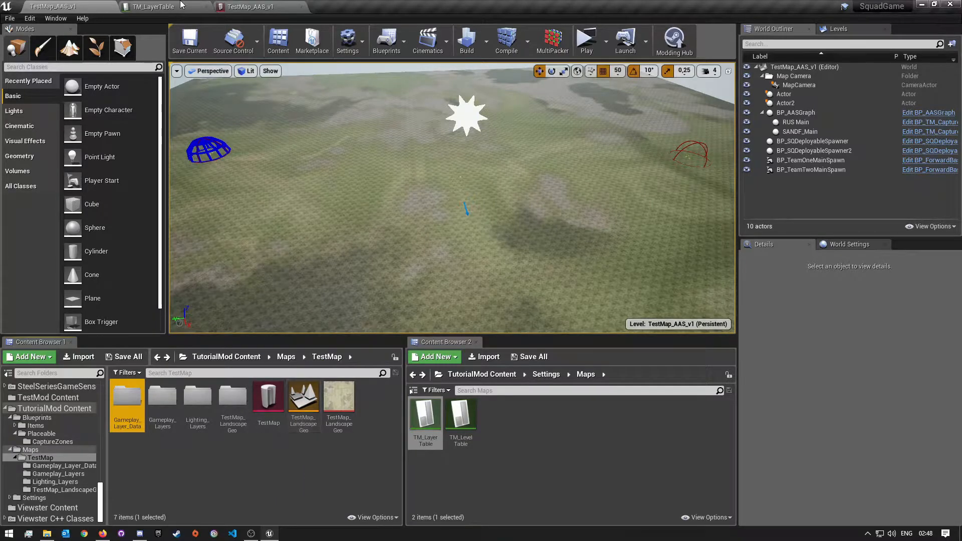
left_click(195, 7)
left_click(263, 7)
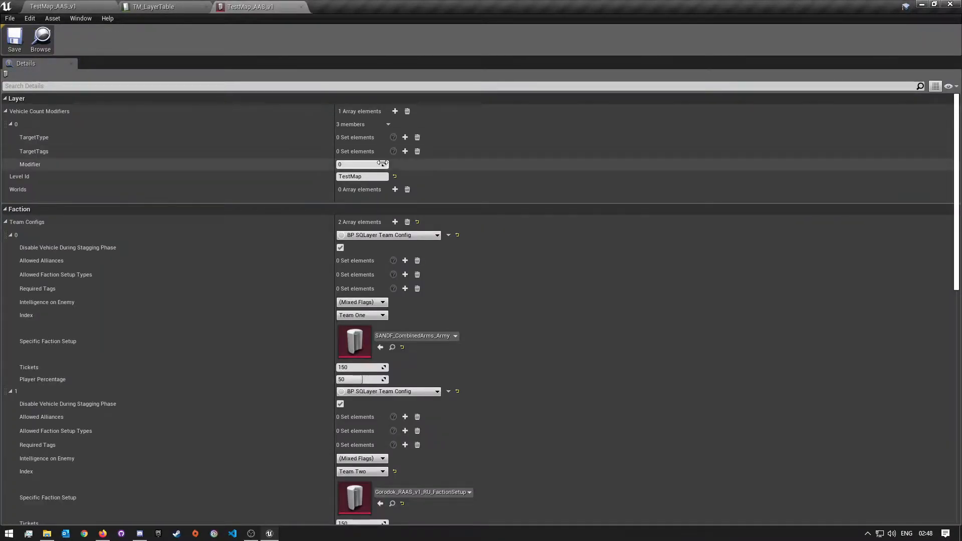
left_click(360, 176)
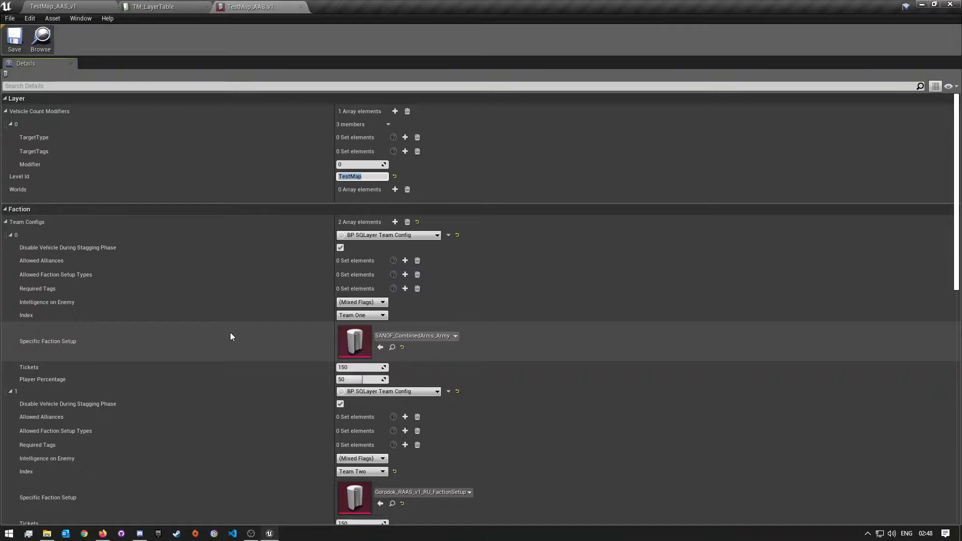
Examine the two Team Configs entries and the game mode and settings sections of the layer data asset.
left_click(6, 222)
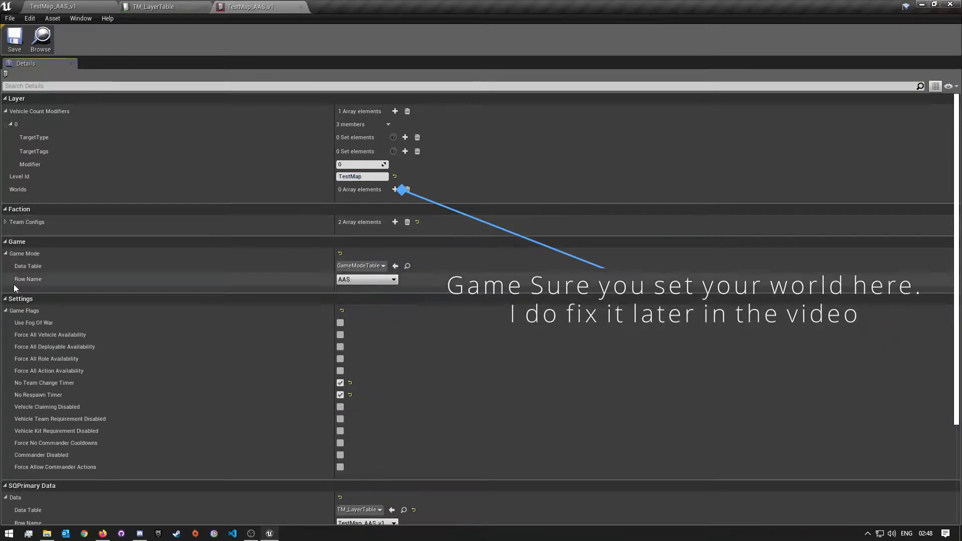
left_click(20, 223)
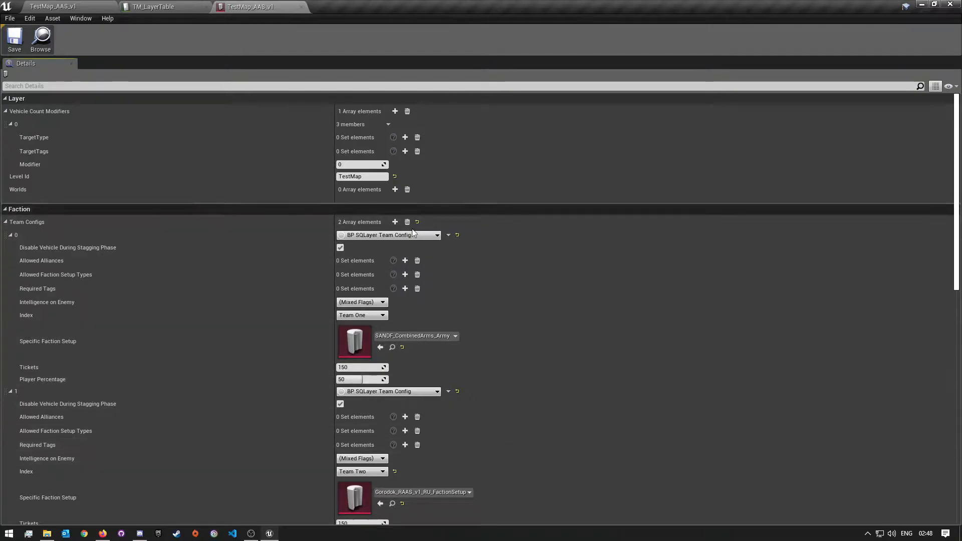
scroll(386, 360, "down", 2)
scroll(386, 357, "down", 1)
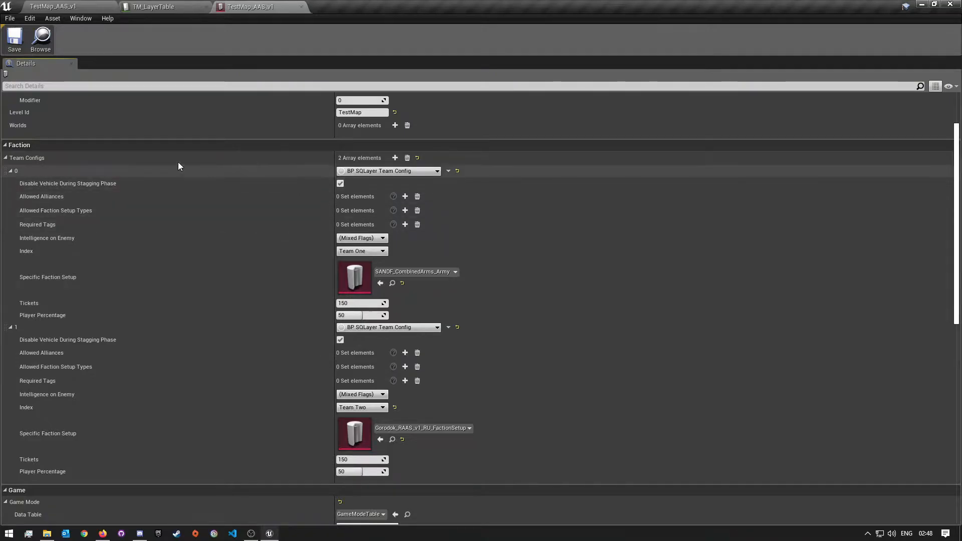
left_click(6, 157)
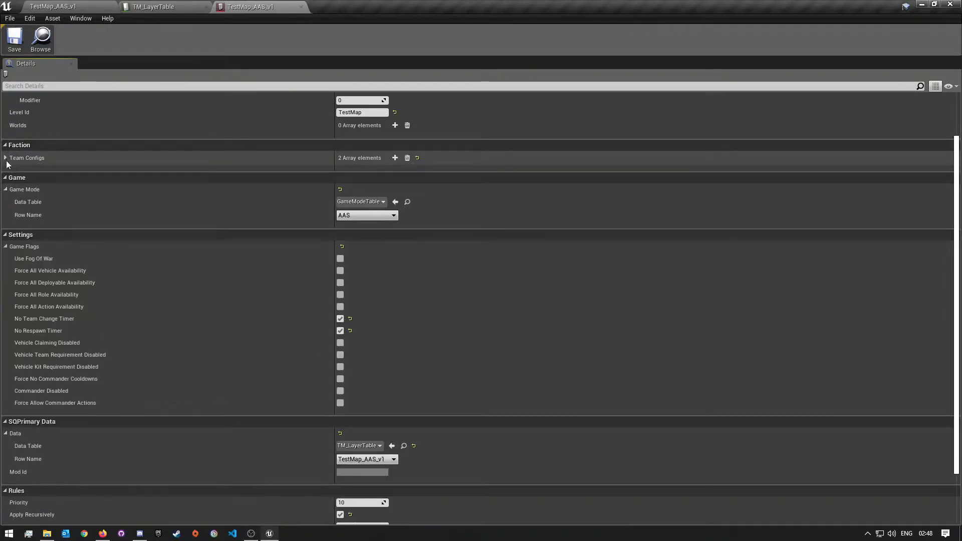
left_click(6, 157)
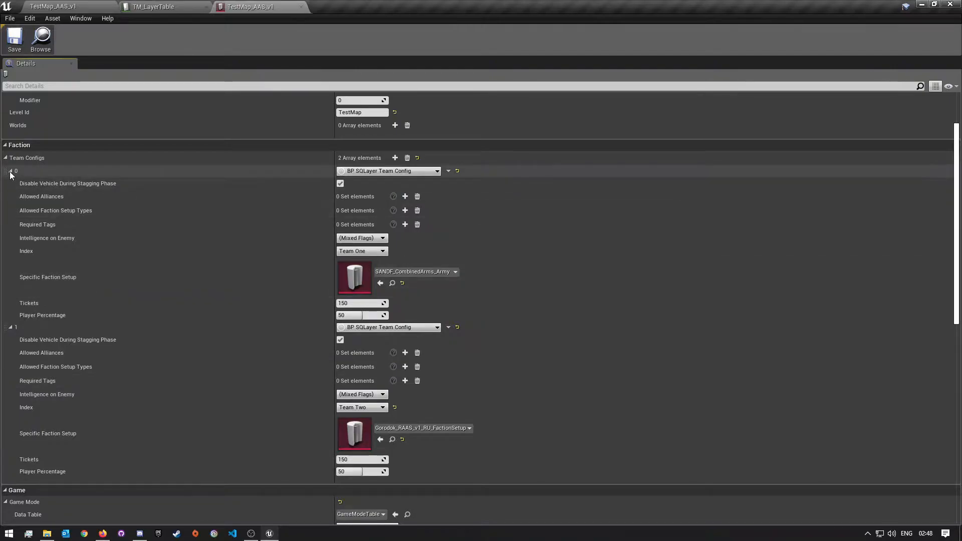
scroll(143, 428, "down", 1)
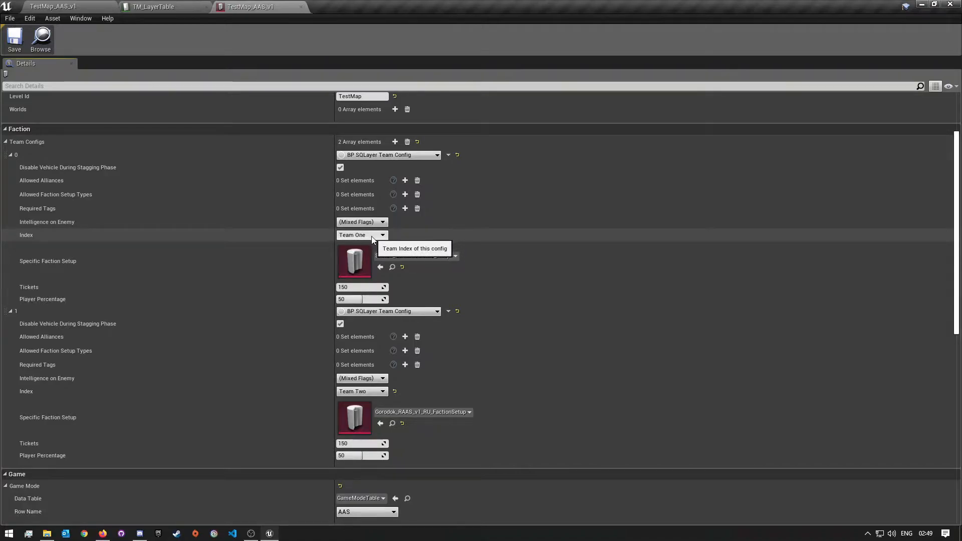
Choose Team Two as the second team config's index and check the first config's Specific Faction Setup and Tickets.
left_click(365, 394)
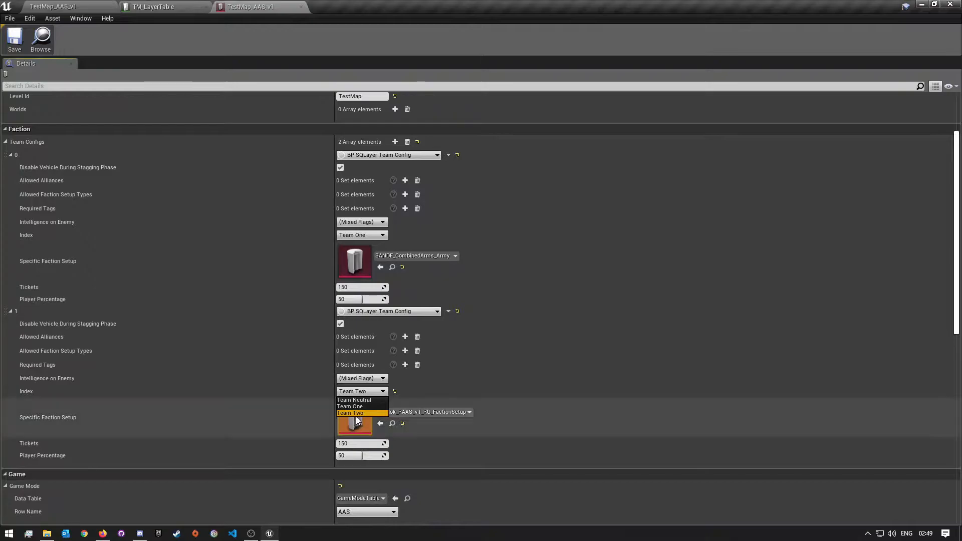
left_click(358, 414)
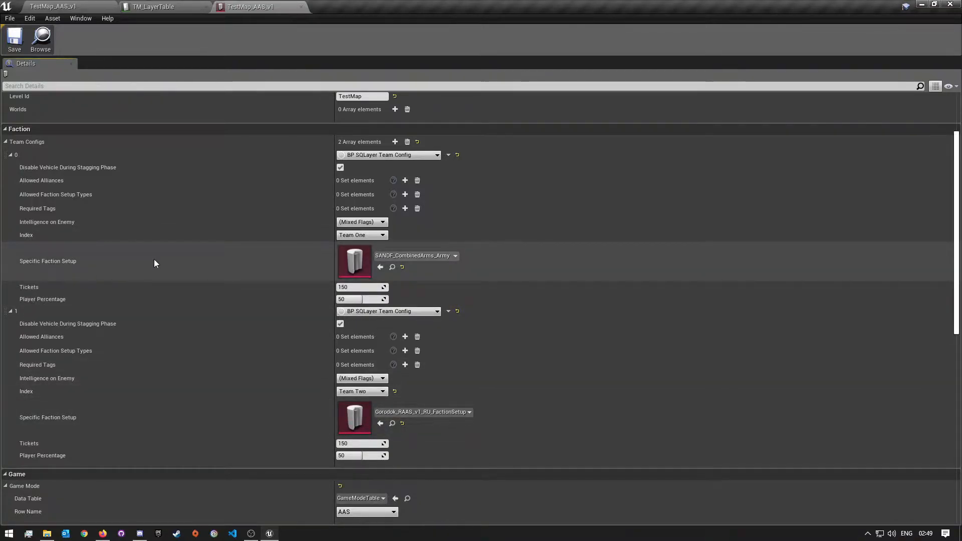
left_click(401, 256)
left_click(284, 428)
left_click(360, 288)
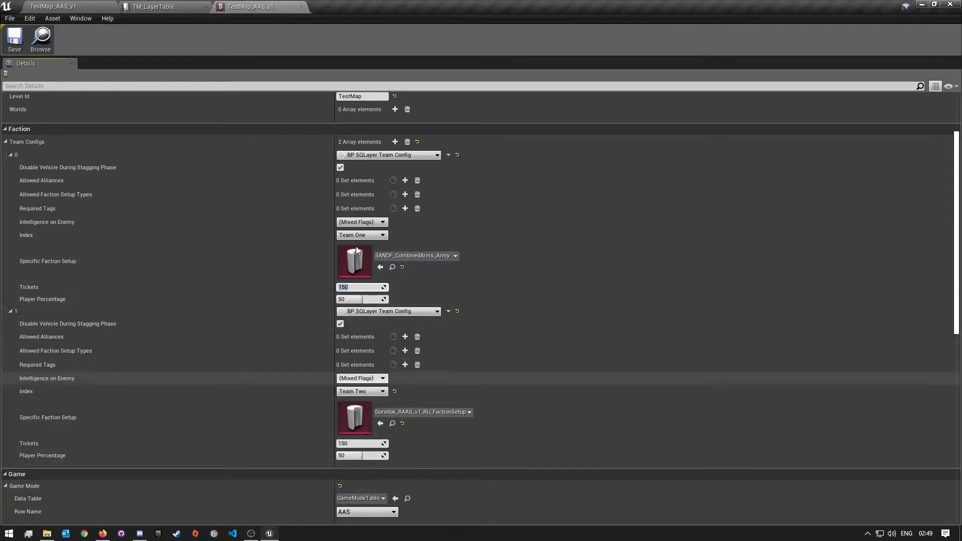
Choose AAS as the Game Mode row name in the TestMap_AAS_v1 layer data asset.
scroll(343, 459, "down", 3)
scroll(340, 456, "down", 15)
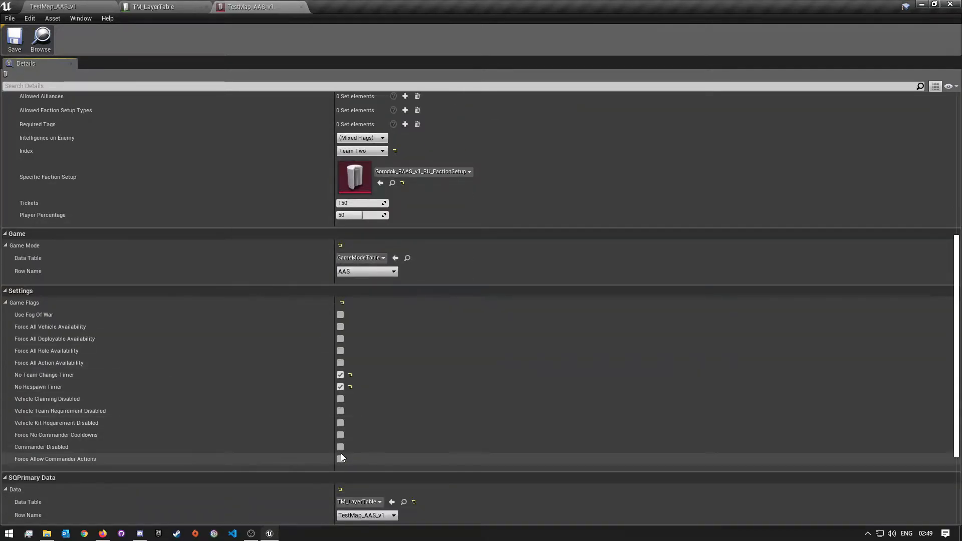
scroll(35, 191, "down", 3)
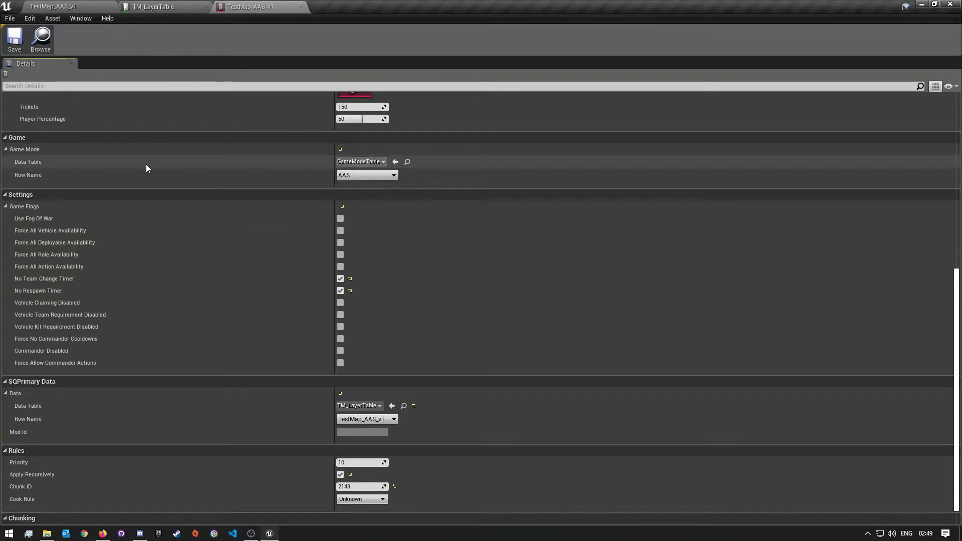
left_click(381, 175)
left_click(358, 194)
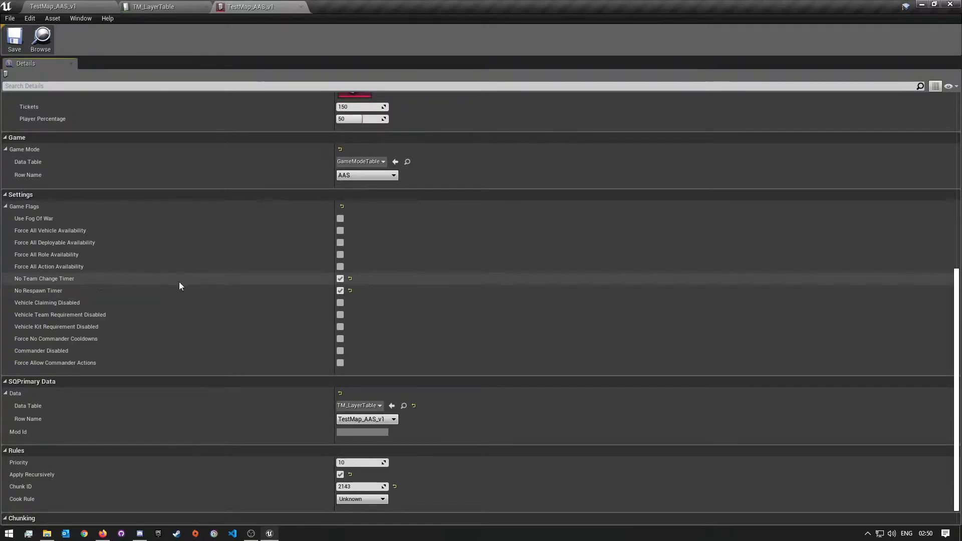
Check the SQPrimary Data table assignment against the layer table in the mod's Settings/Maps folder.
scroll(411, 286, "down", 1)
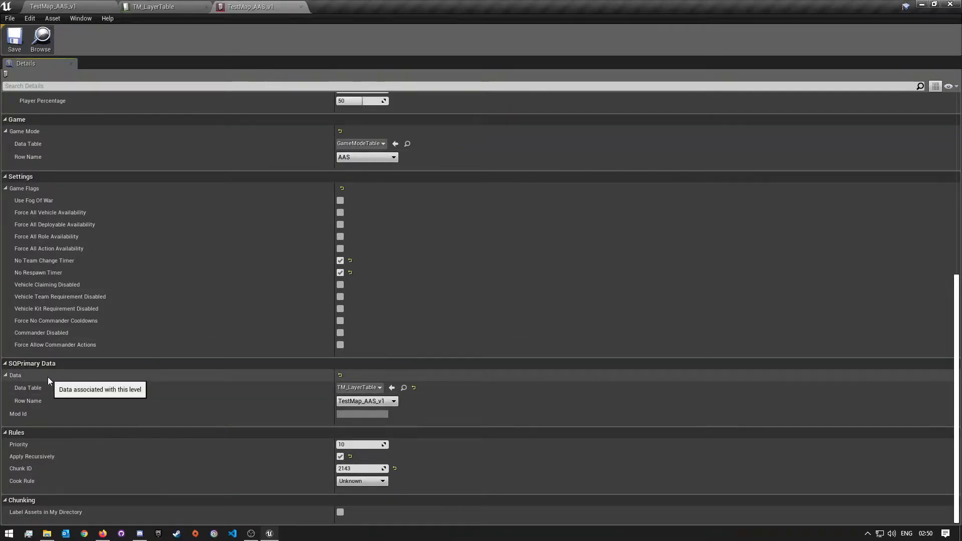
left_click(363, 388)
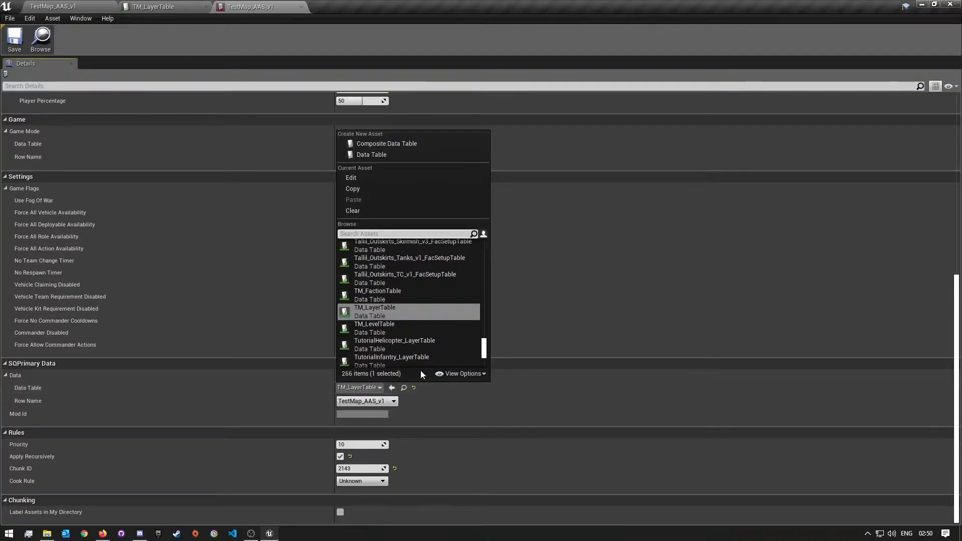
left_click(70, 6)
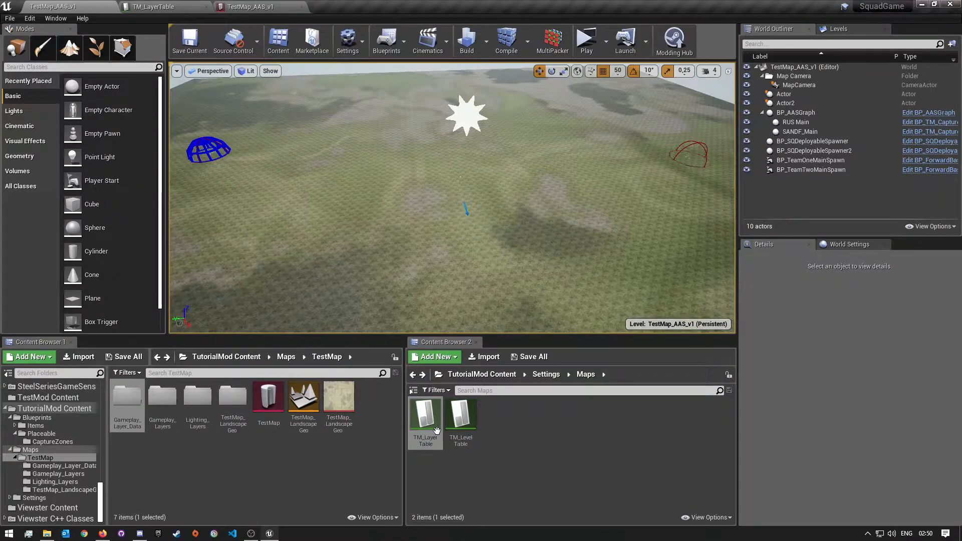
left_click(265, 7)
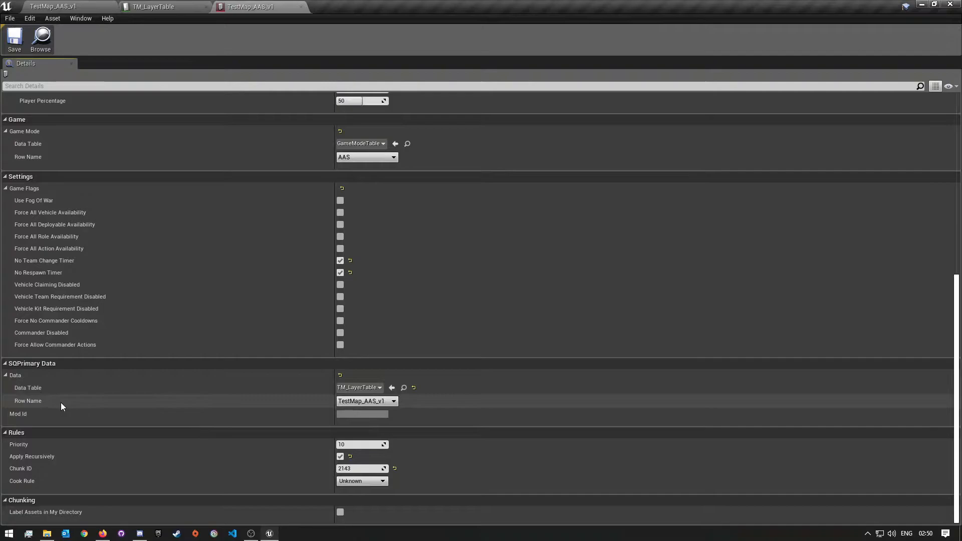
Compare the SQPrimary Data row name options with the rows in TM_LayerTable, close the table and return to the layer data asset.
left_click(388, 402)
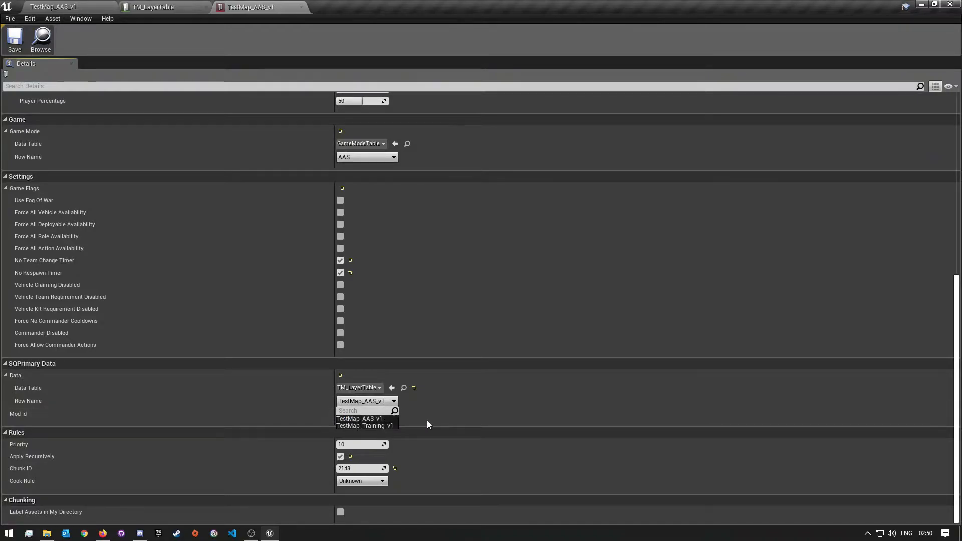
left_click(160, 7)
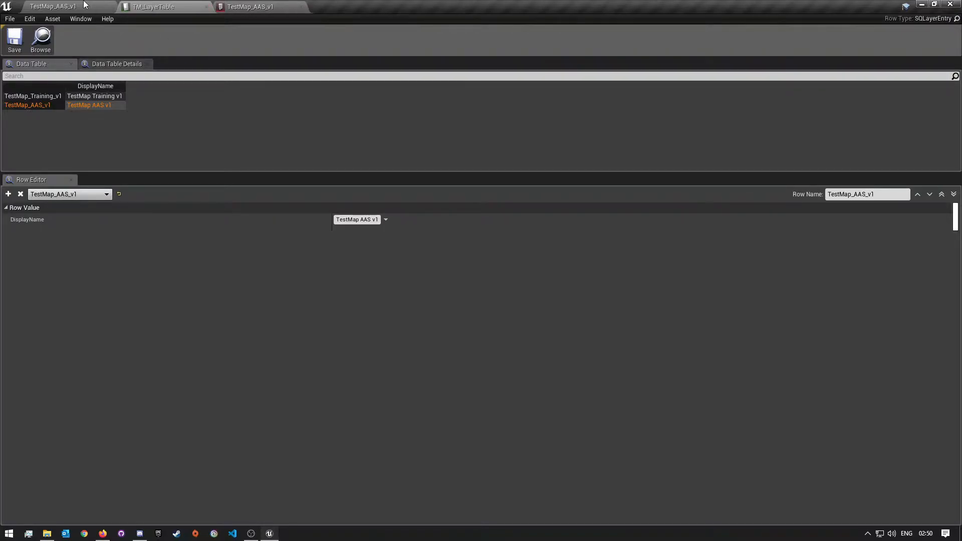
left_click(207, 7)
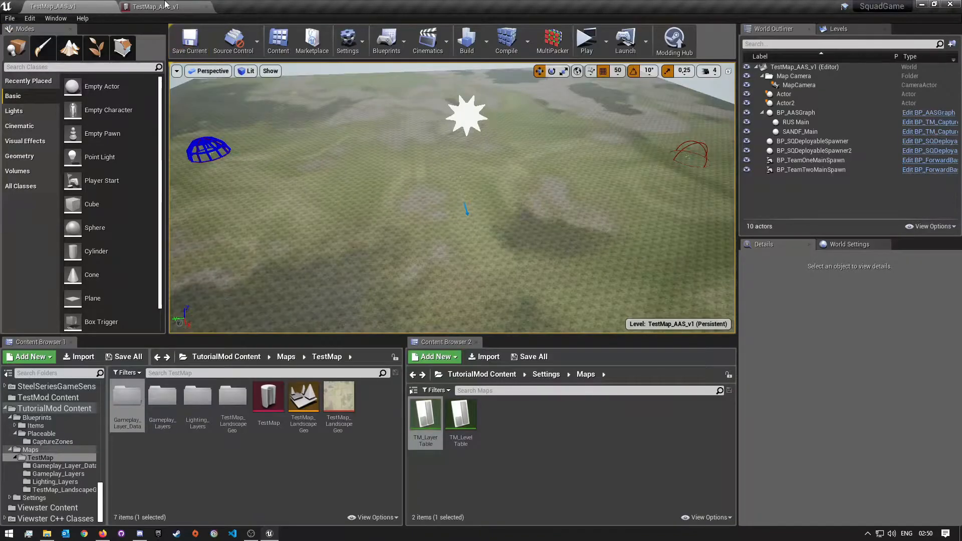
left_click(156, 6)
Check the Chunk ID in the Rules section and close the layer data asset.
mouse_move(44, 460)
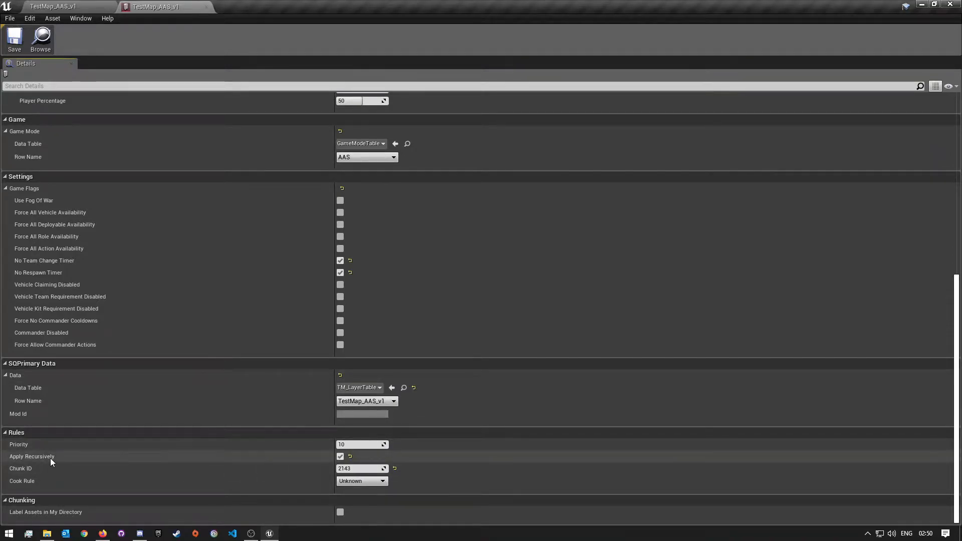
left_click(367, 471)
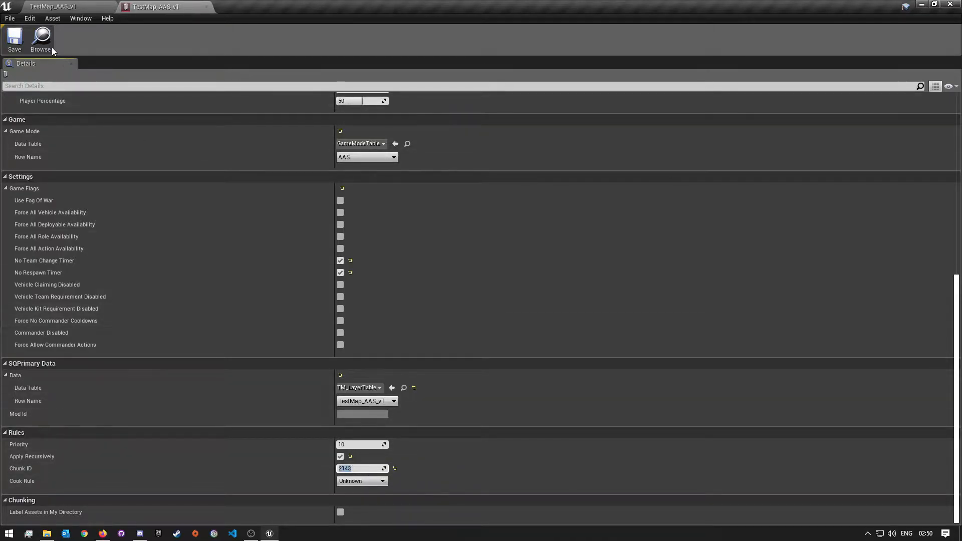
left_click(206, 7)
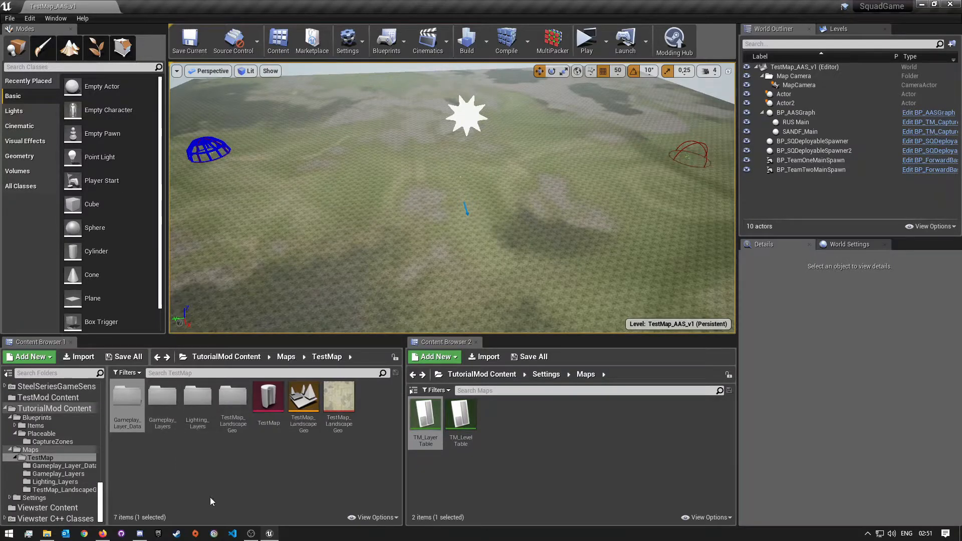
Compare the TestMap_AAS_v1 level in the Gameplay_Layers folder with its row in TM_LayerTable, and close the table.
left_click(199, 486)
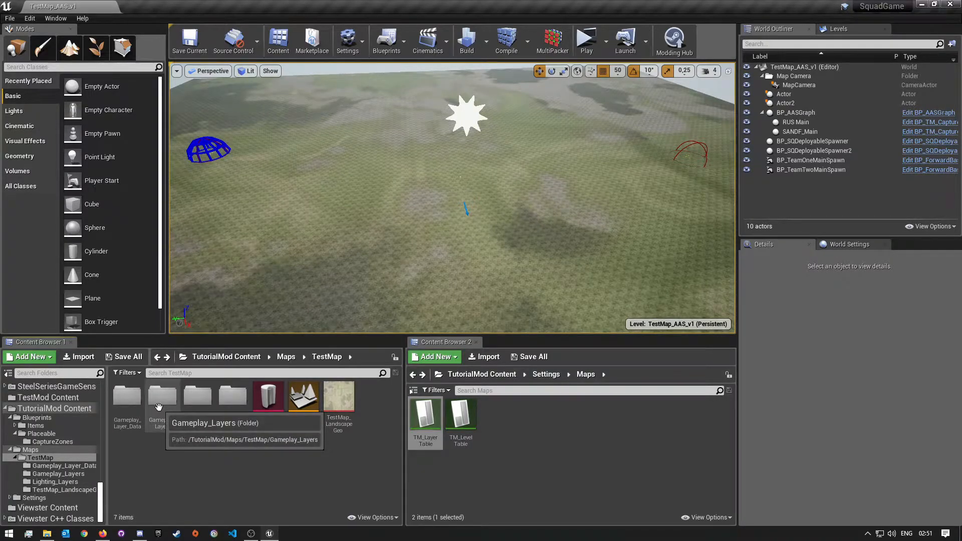
double_click(159, 407)
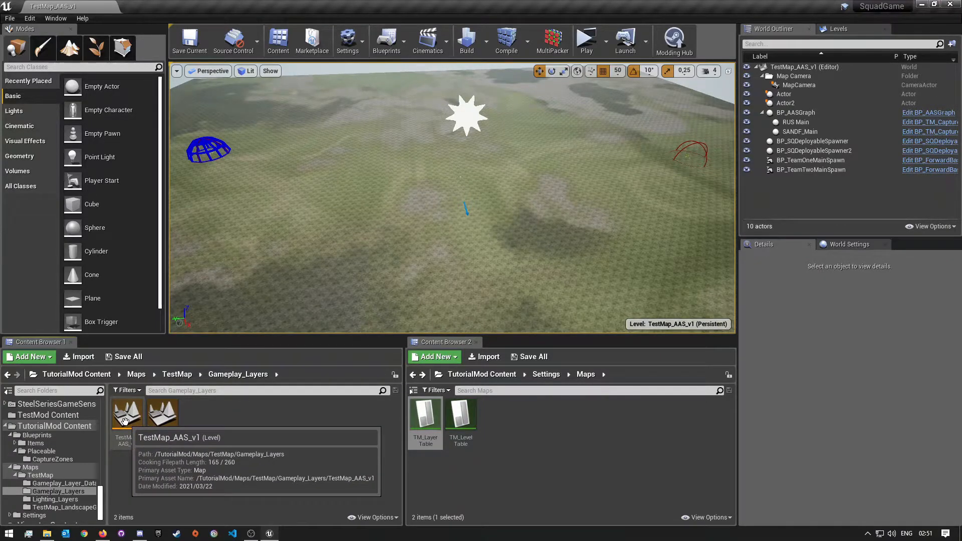
double_click(416, 421)
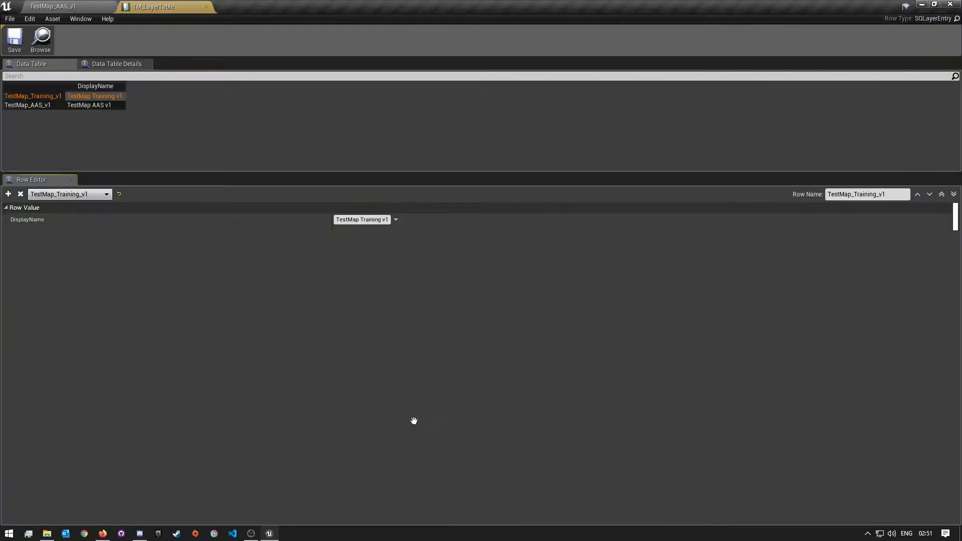
left_click(27, 106)
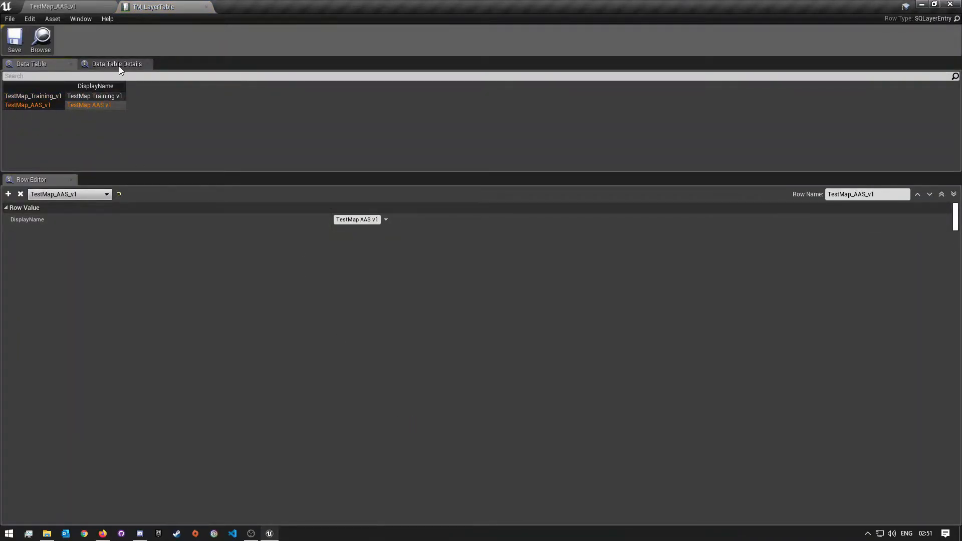
left_click(205, 6)
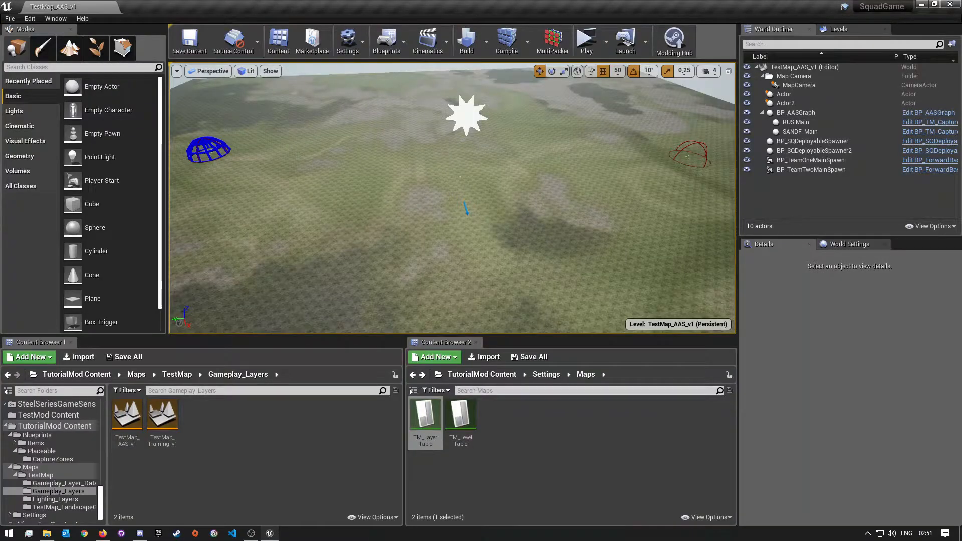
Look up the option for creating a Level asset in Gameplay_Layers and select the existing TestMap_AAS_v1 level.
right_click(290, 449)
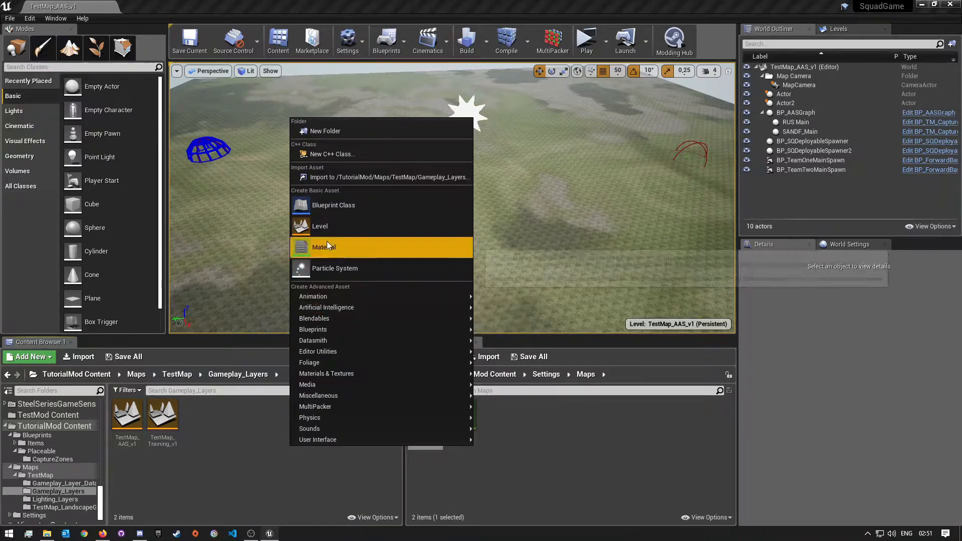
left_click(125, 423)
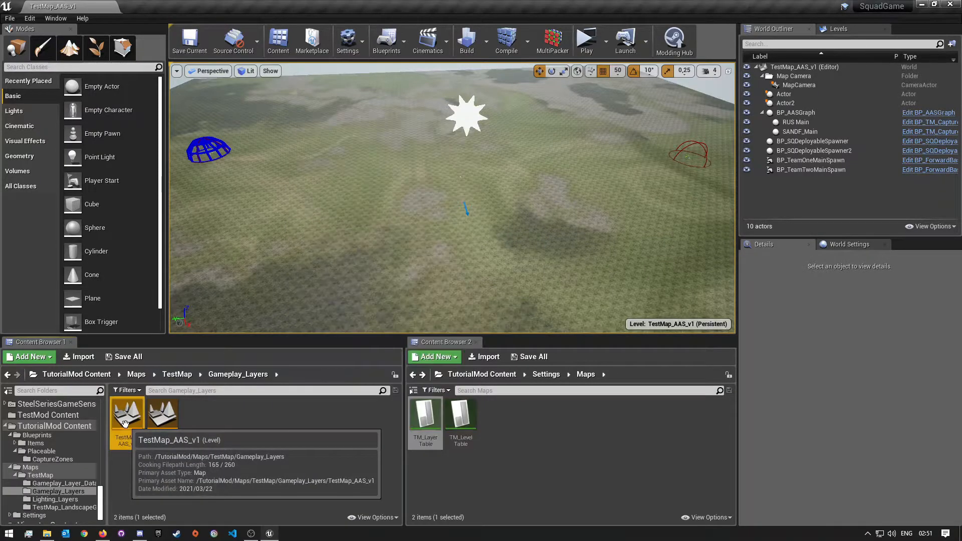
left_click(126, 421)
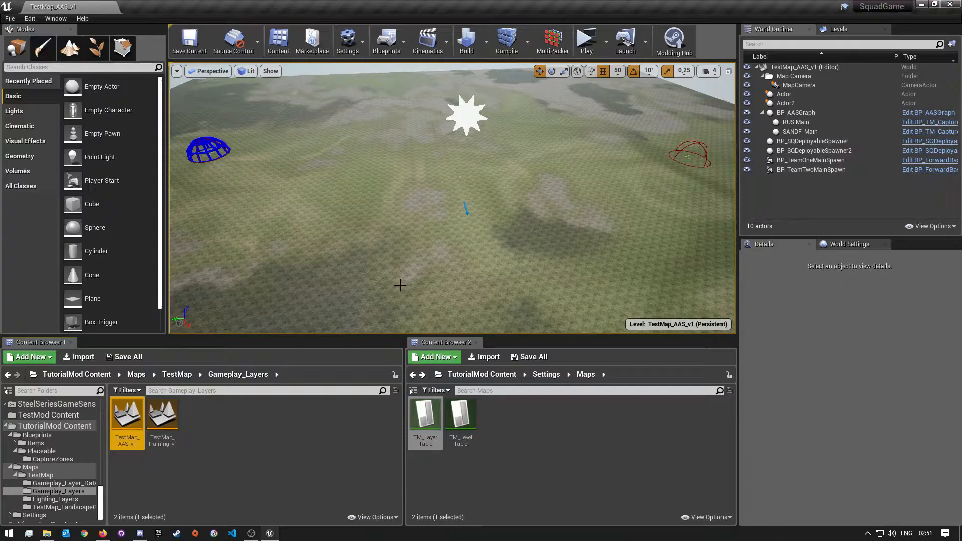
Display the sublevels of TestMap_AAS_v1 in the Levels view and locate that view among the editor's available windows.
mouse_move(370, 271)
right_mouse_down()
mouse_move(306, 256)
mouse_move(431, 260)
mouse_move(386, 264)
mouse_move(361, 250)
mouse_move(359, 264)
mouse_move(401, 273)
mouse_move(378, 275)
right_mouse_up()
mouse_move(366, 232)
right_mouse_down()
mouse_move(360, 244)
mouse_move(367, 232)
right_mouse_up()
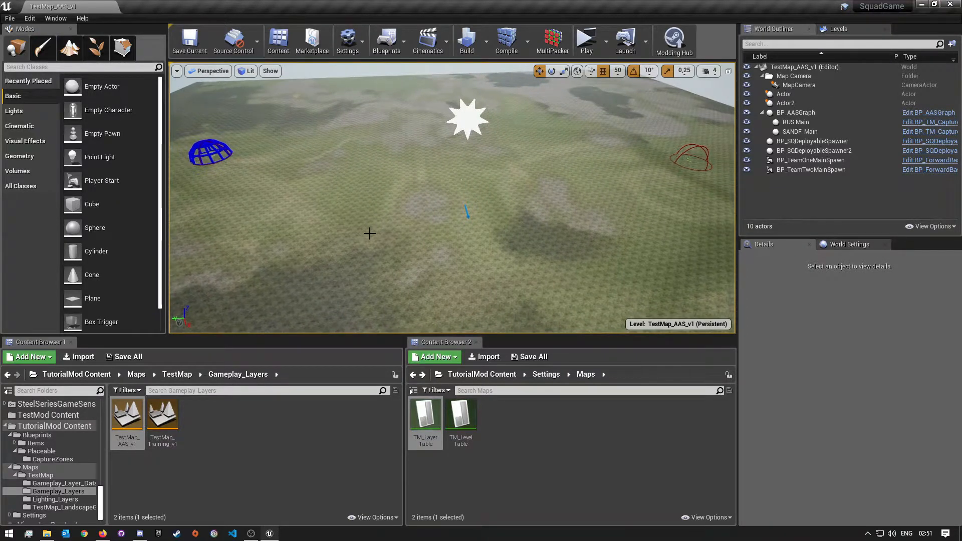
left_click(854, 28)
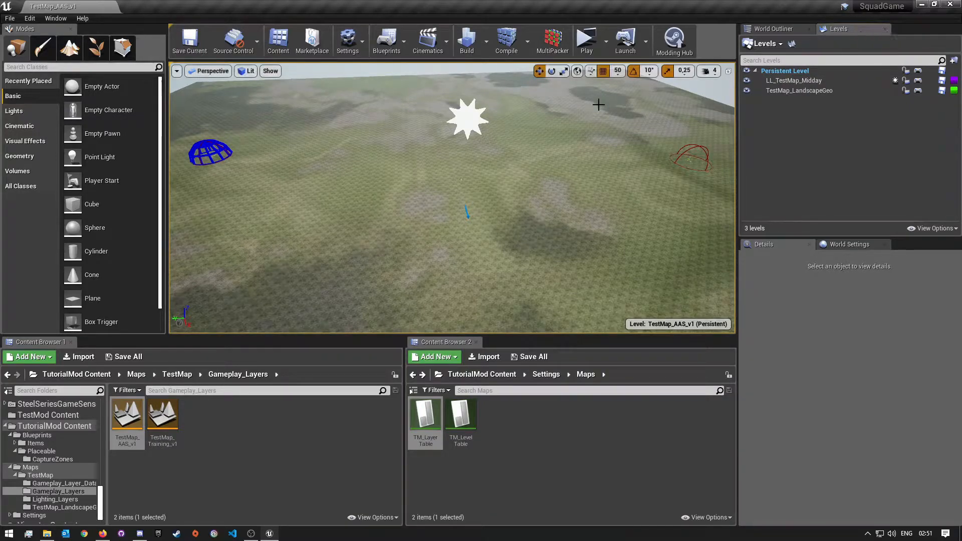
mouse_move(455, 217)
right_mouse_down()
mouse_move(453, 235)
mouse_move(452, 216)
right_mouse_up()
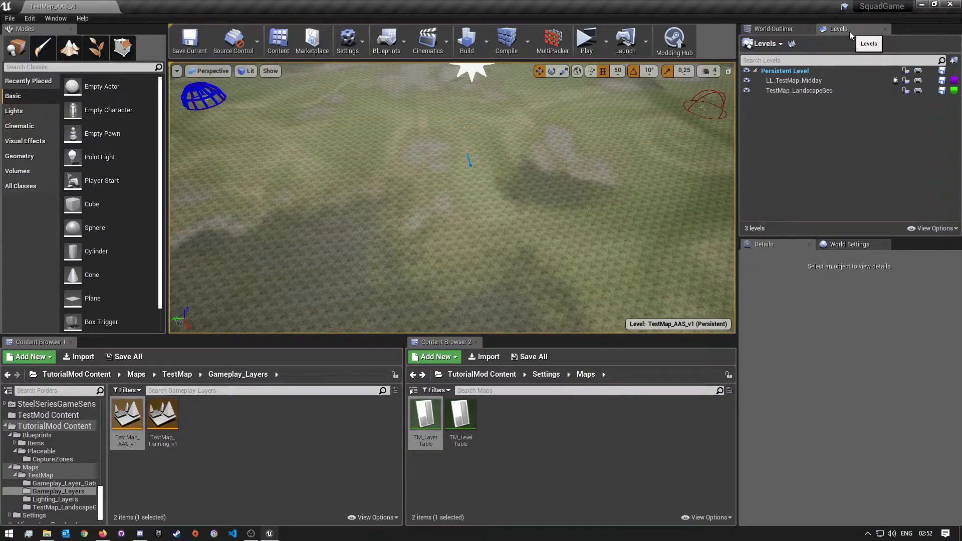
left_click(53, 20)
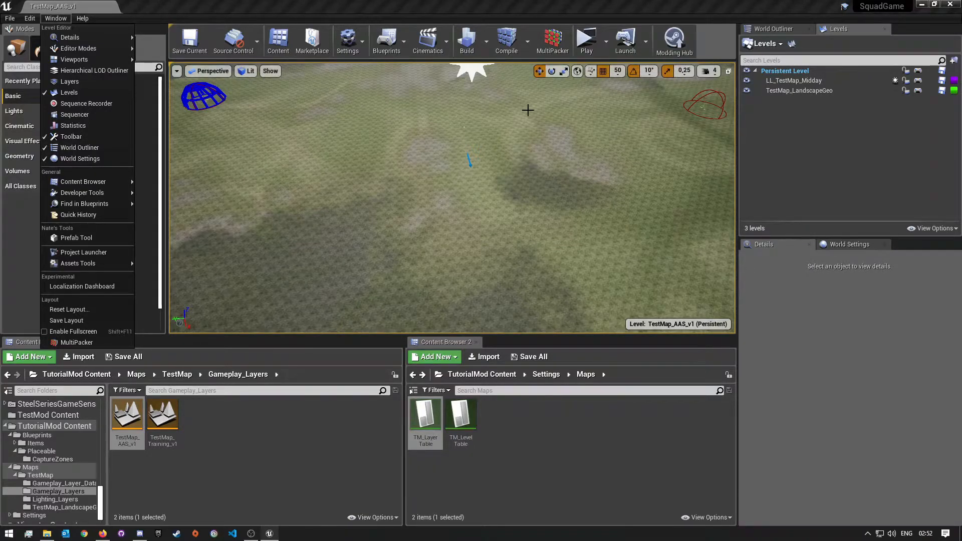
left_click(921, 29)
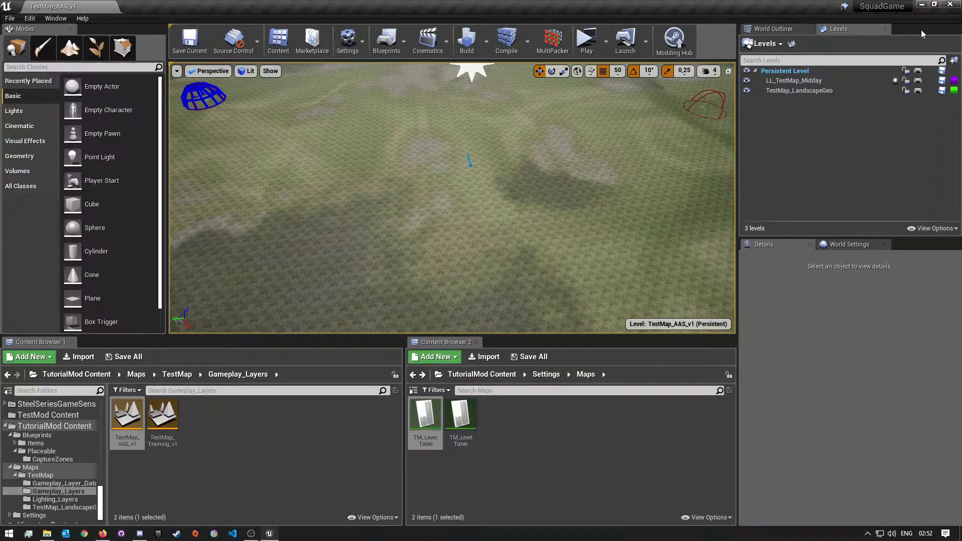
Try adding TestMap_LandscapeGeo from the TestMap folder as an existing sublevel, and cancel the selection.
left_click(759, 49)
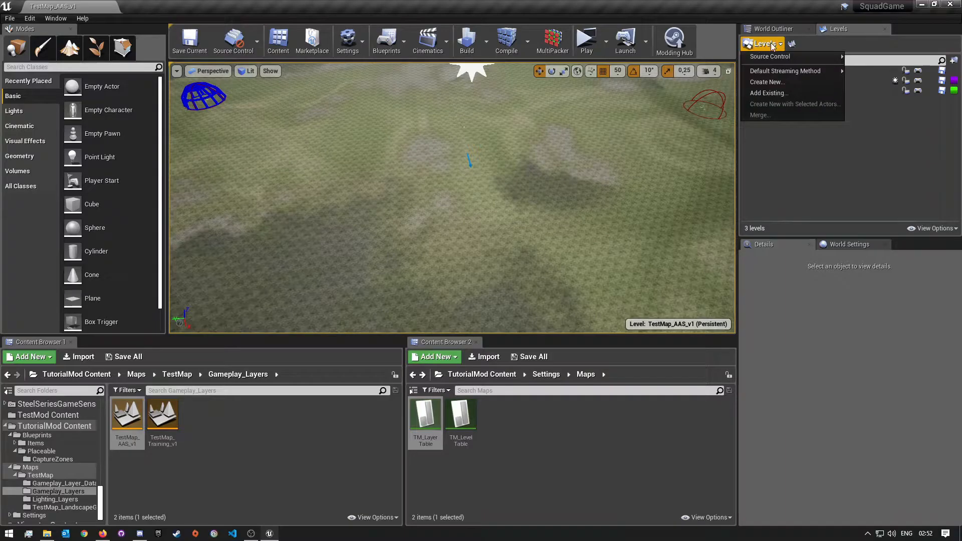
left_click(764, 93)
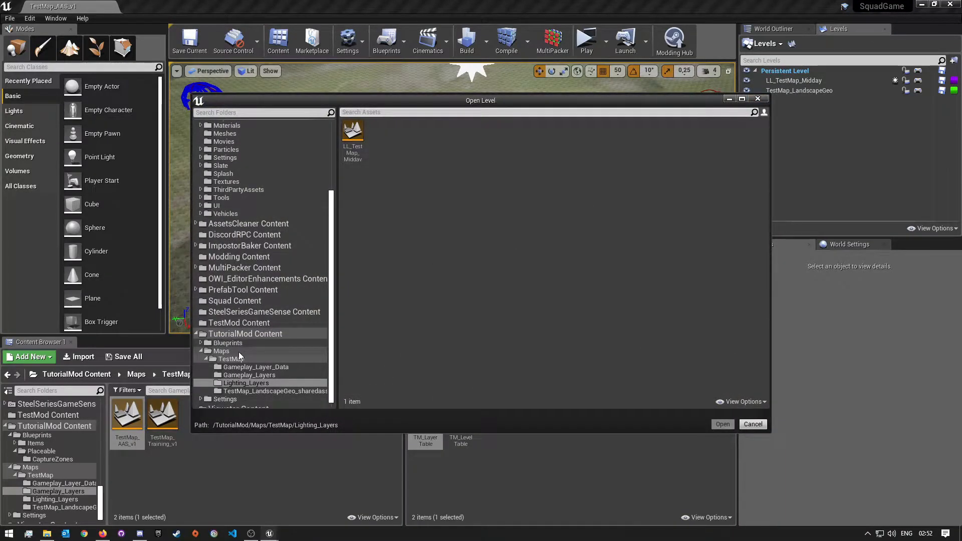
left_click(239, 352)
left_click(235, 359)
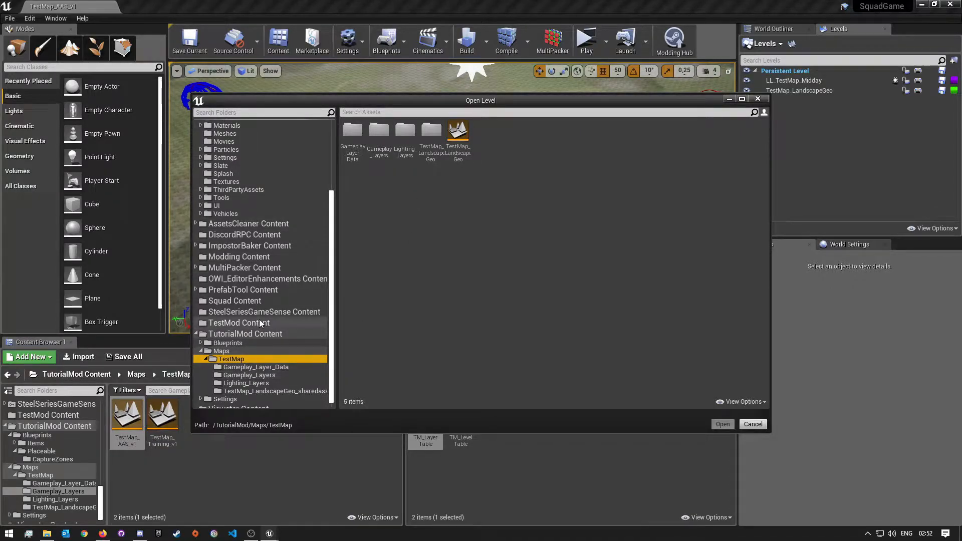
scroll(259, 323, "down", 1)
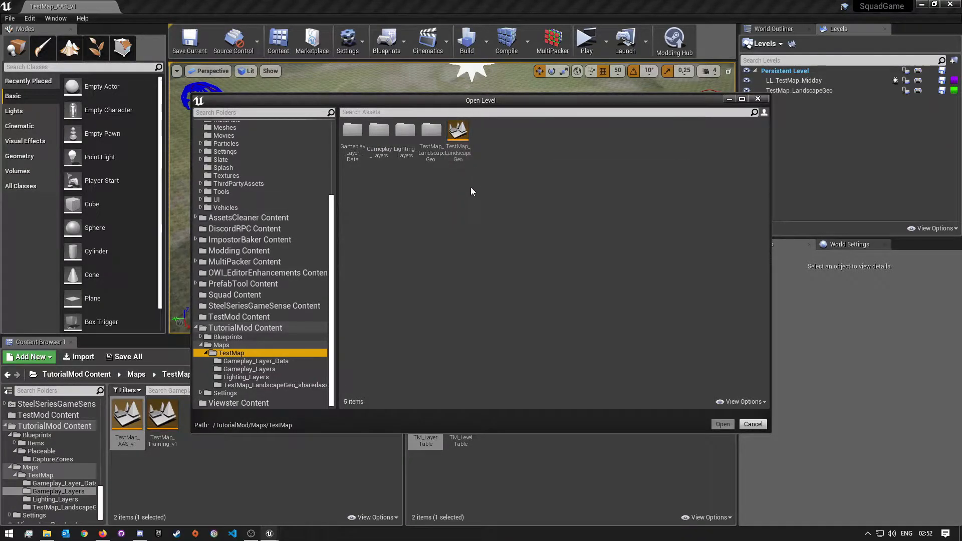
left_click(459, 136)
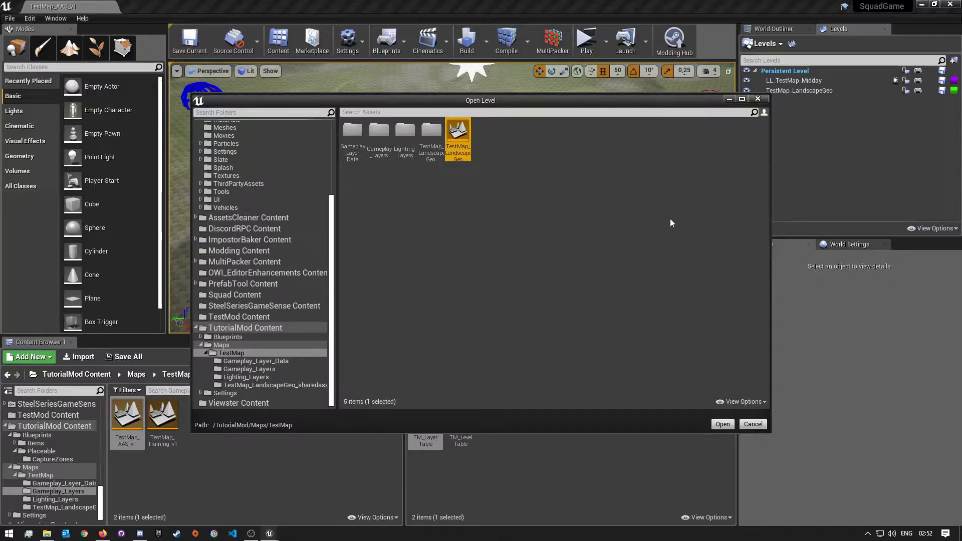
left_click(760, 424)
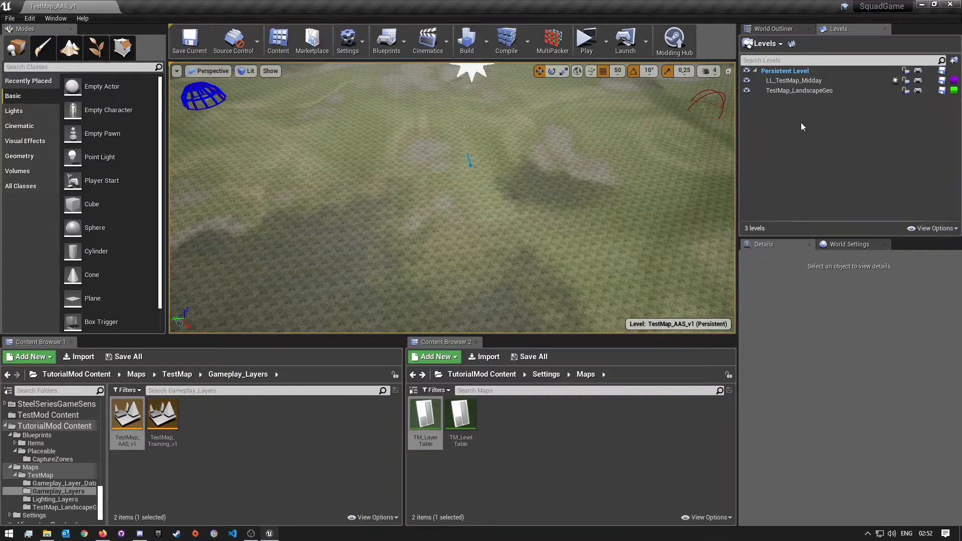
Try adding LL_TestMap_Midday from the Lighting_Layers folder as an existing sublevel, and cancel the selection.
left_click(764, 44)
left_click(765, 93)
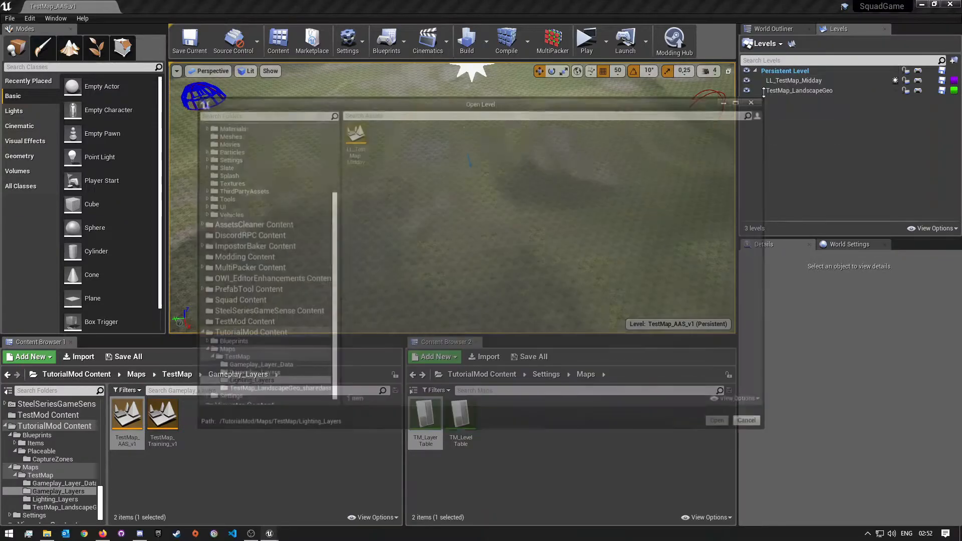
left_click(247, 359)
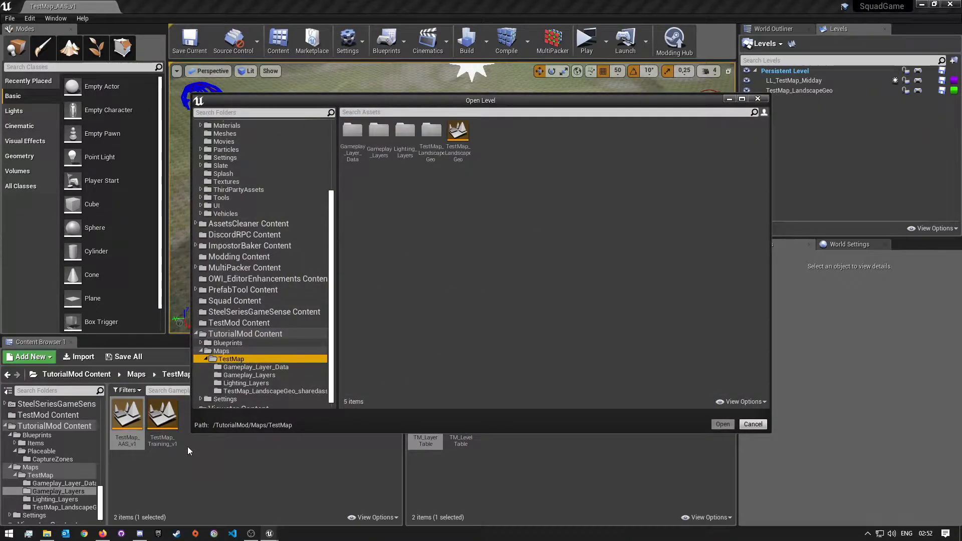
double_click(405, 145)
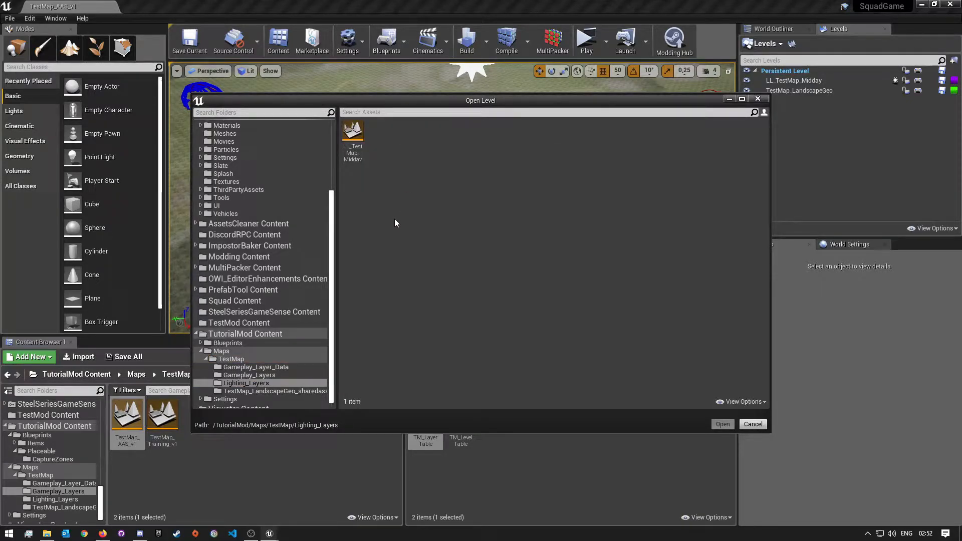
left_click(352, 137)
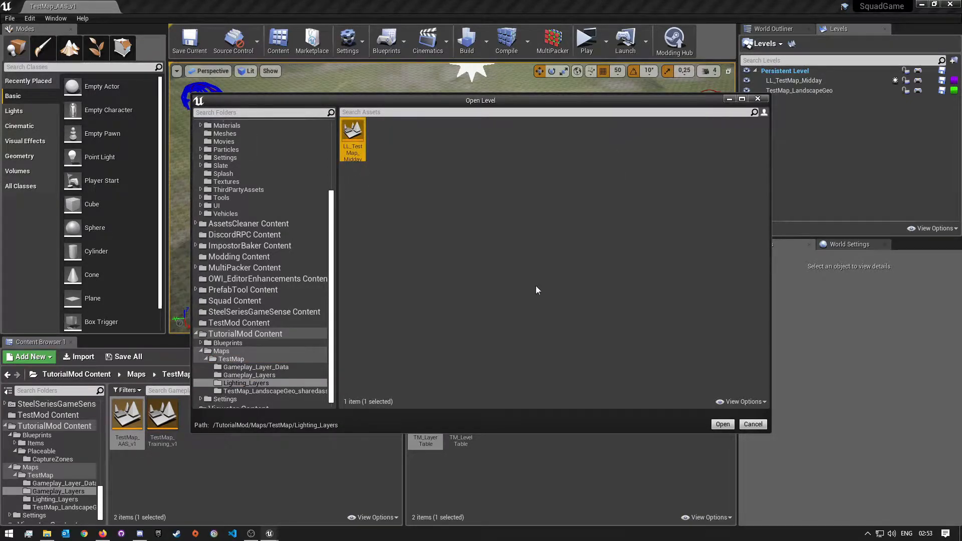
left_click(753, 424)
mouse_move(527, 216)
right_mouse_down()
mouse_move(553, 173)
mouse_move(496, 173)
mouse_move(526, 192)
mouse_move(516, 204)
mouse_move(541, 201)
mouse_move(531, 218)
right_mouse_up()
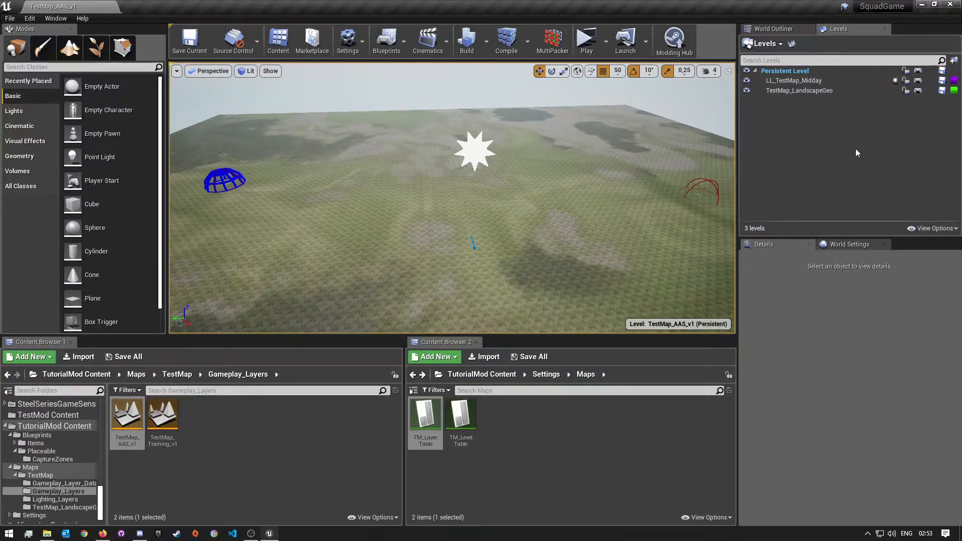
Open the TestMap_Training_v1 level and review its actors, selecting everything from the Map Camera folder through BP_SQDeployableSpawner2, and clear the selection.
left_click(174, 419)
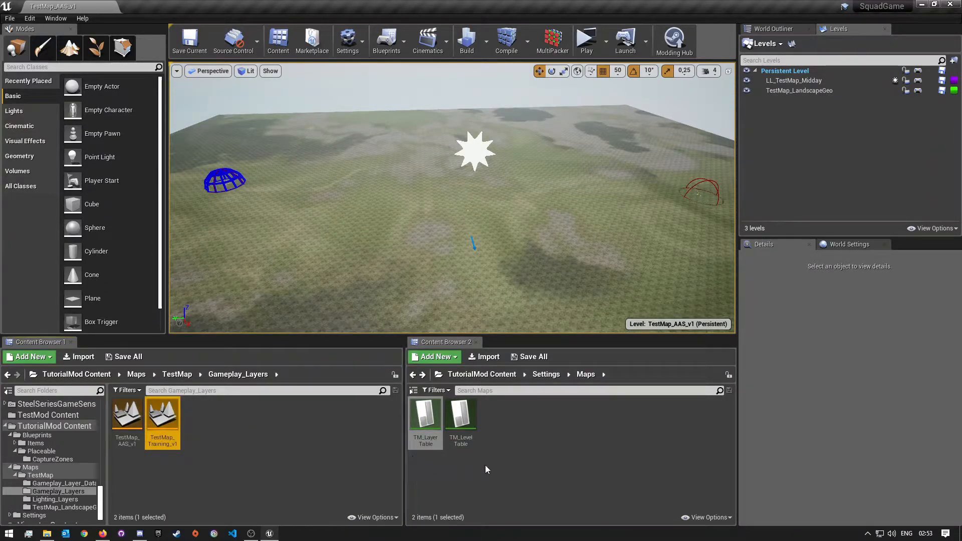
double_click(168, 417)
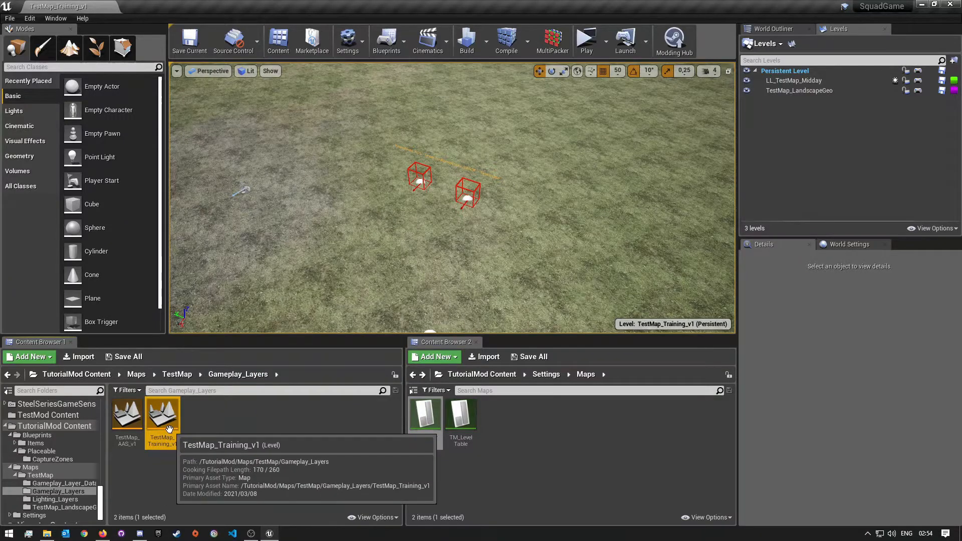
left_click(774, 28)
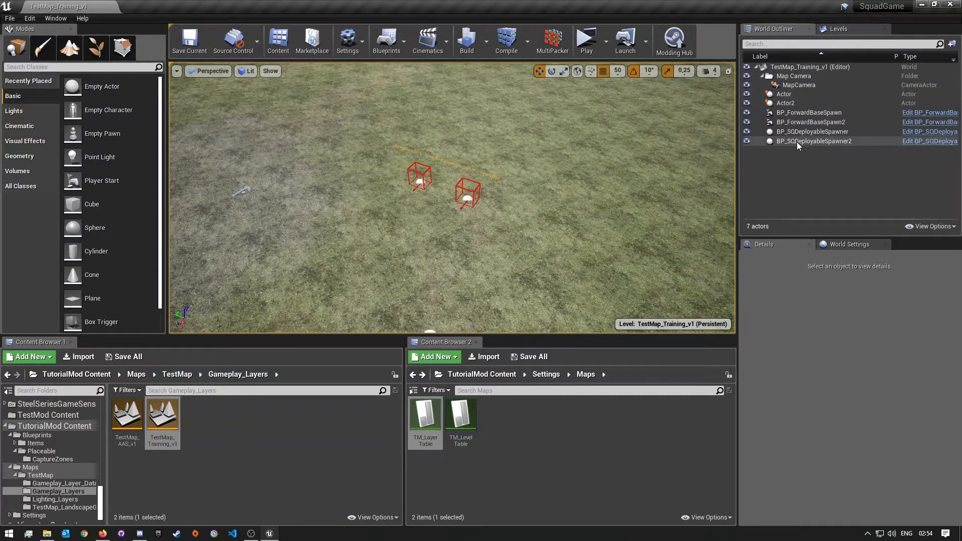
left_click(806, 75)
left_click(795, 77)
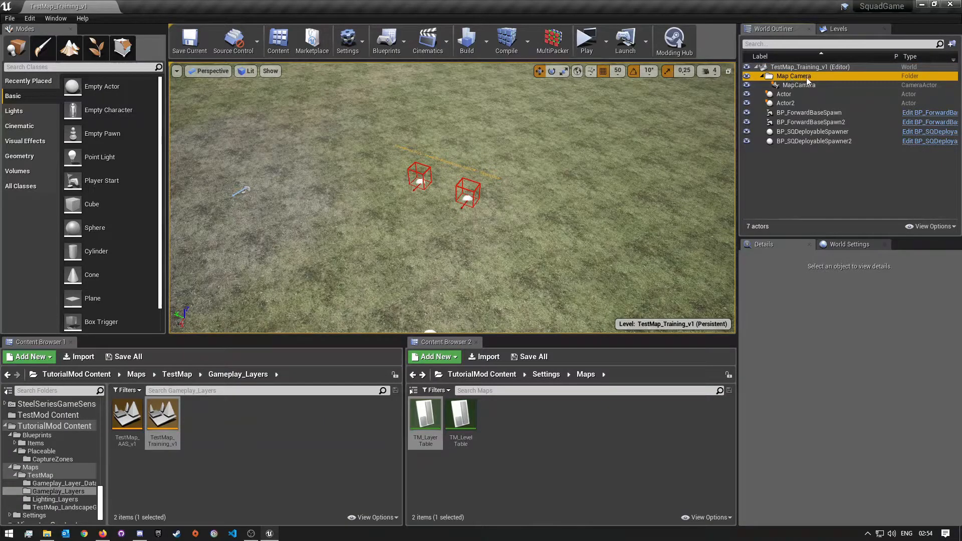
left_click(801, 140, "shift")
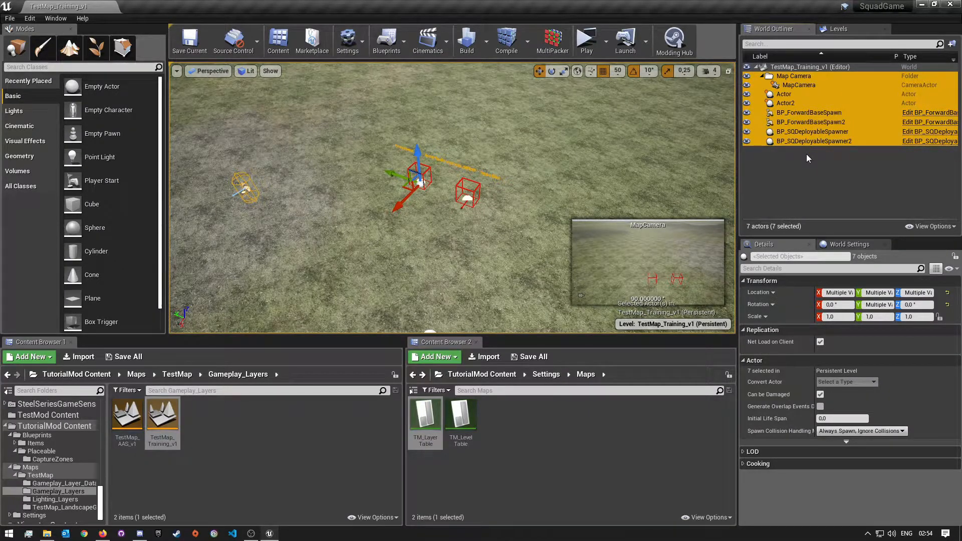
left_click(792, 182)
Reopen TestMap_AAS_v1 and examine its sublevels, its actor list and the capture zones placed on the landscape.
double_click(128, 417)
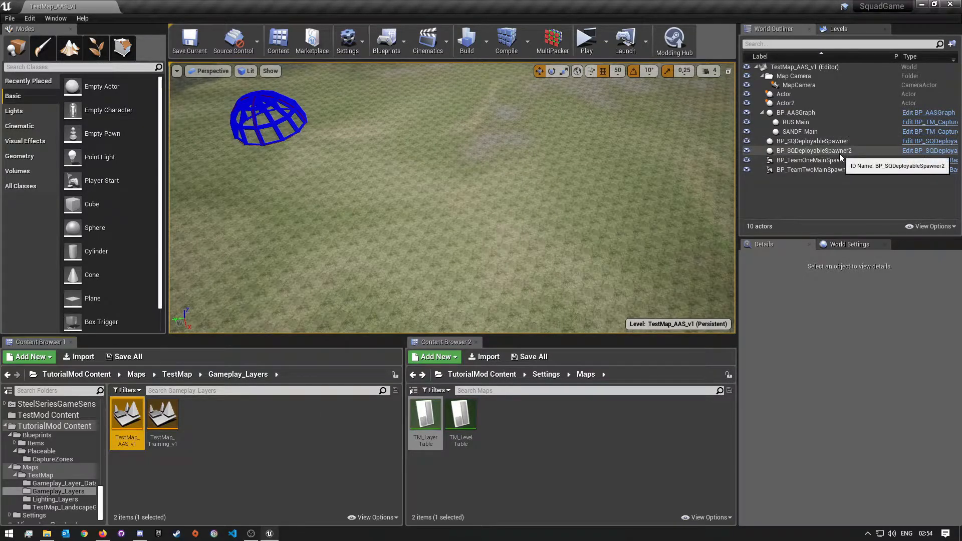
left_click(839, 29)
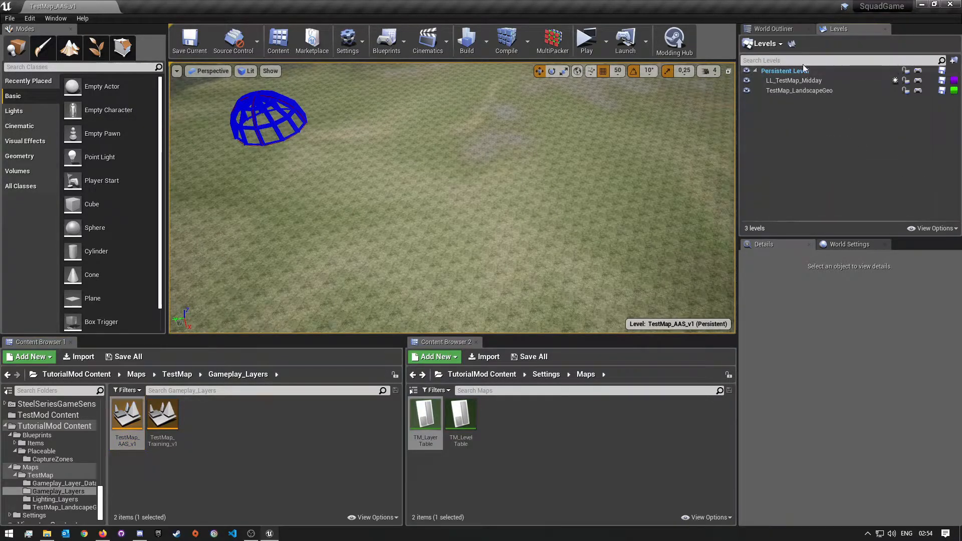
left_click(777, 29)
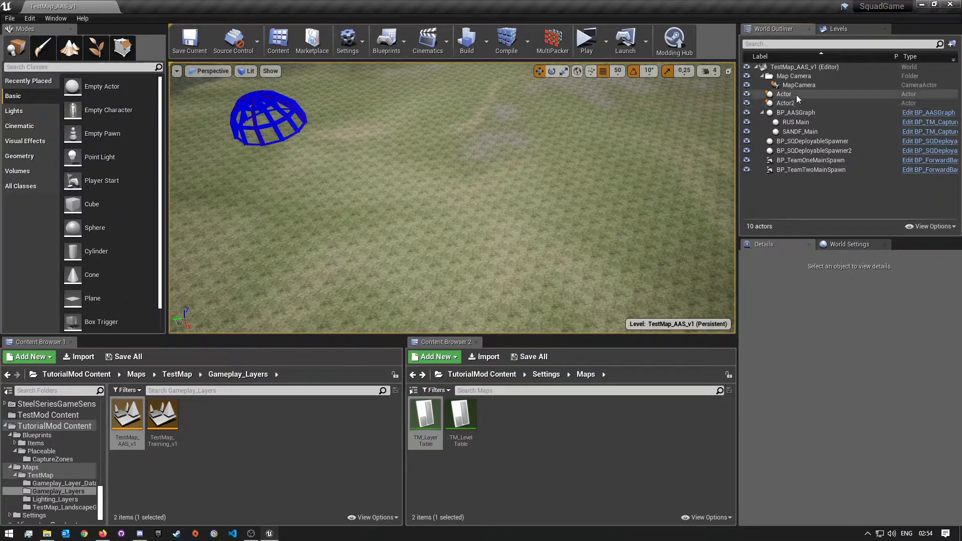
right_click_drag(430, 206, 448, 170)
key("s")
key("s")
key("w")
key("s")
mouse_move(371, 286)
right_mouse_down()
mouse_move(379, 288)
mouse_move(371, 286)
right_mouse_up()
key("w")
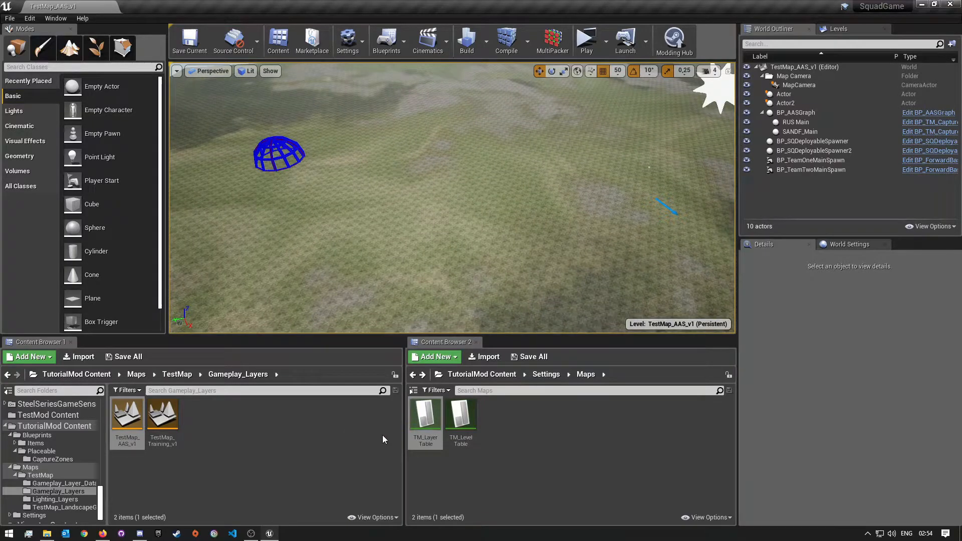
Show the base game's Content/Blueprints/Placeable/CaptureZones folder in the second content browser.
left_click(474, 374)
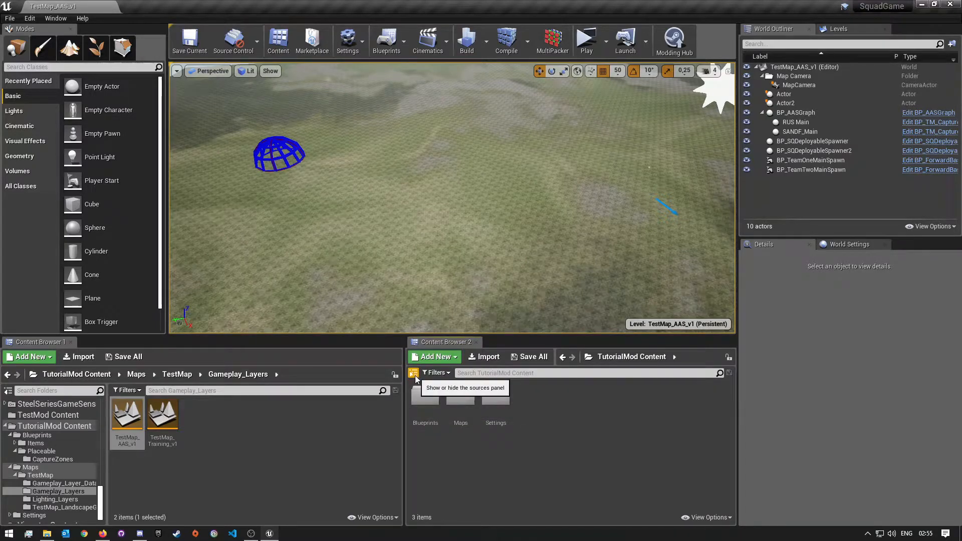
left_click(413, 374)
scroll(467, 487, "up", 10)
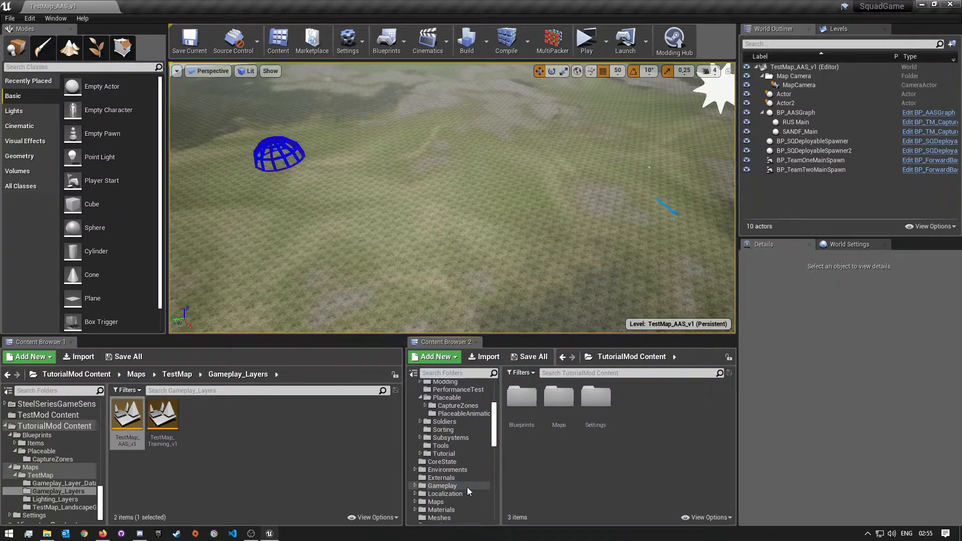
left_click(436, 386)
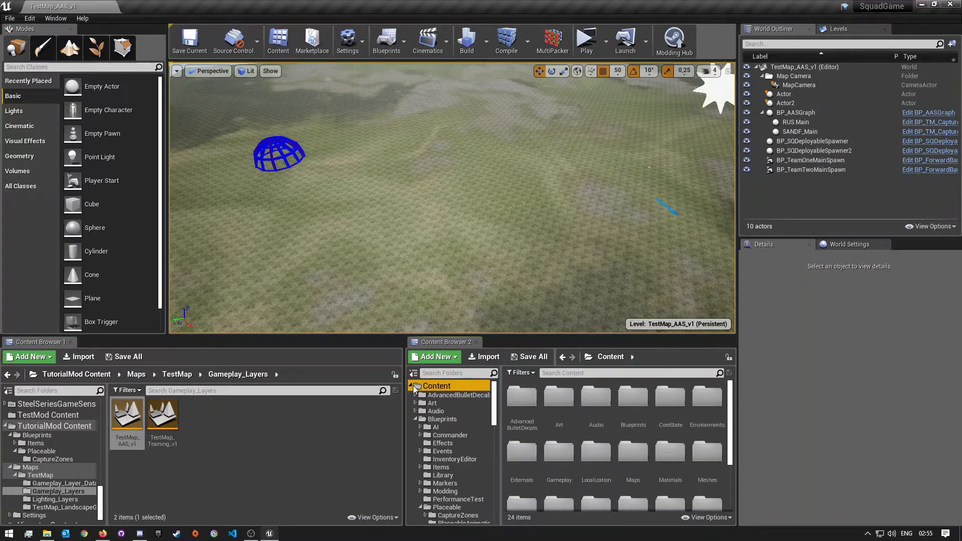
left_click(413, 375)
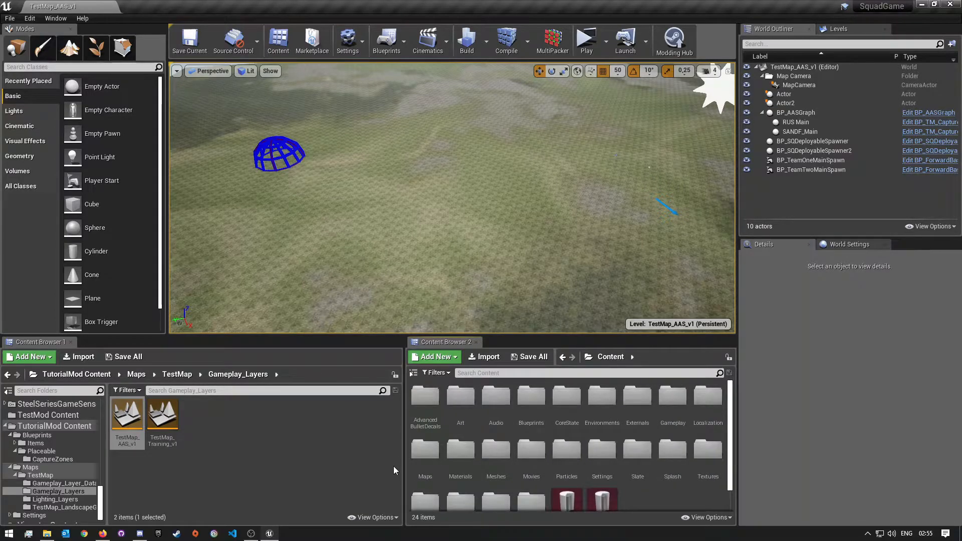
double_click(529, 416)
double_click(460, 450)
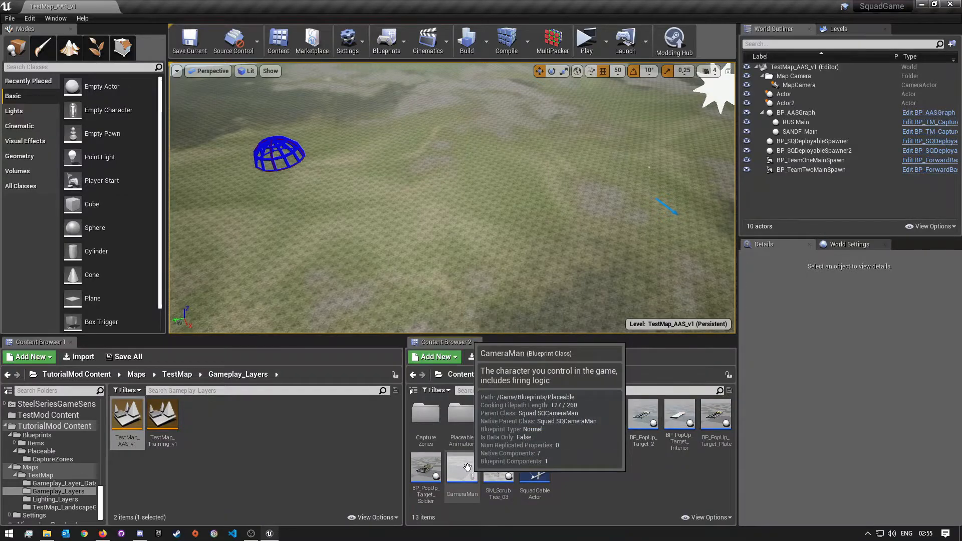
double_click(437, 434)
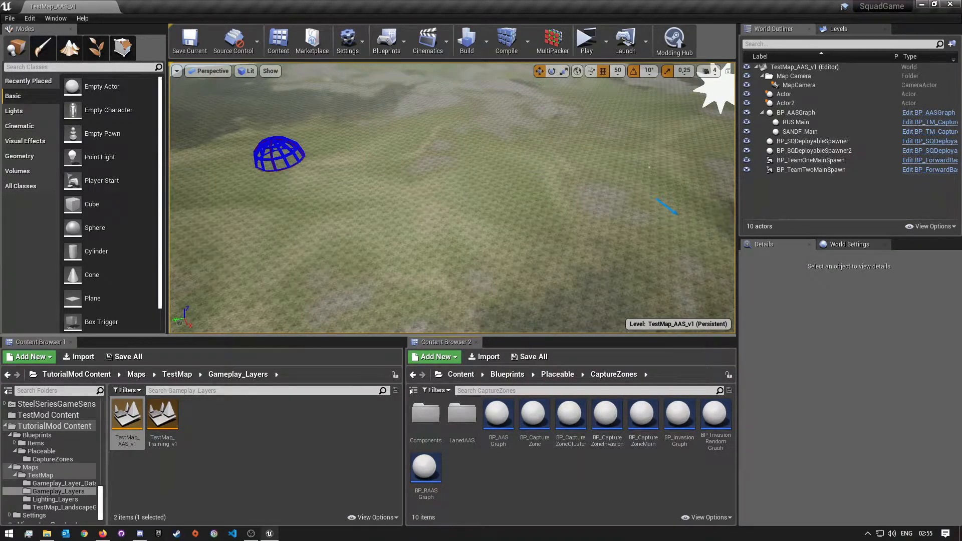
Try moving BP_AASGraph with its attached capture zones across the landscape, and undo the move.
right_click_drag(591, 182, 595, 180)
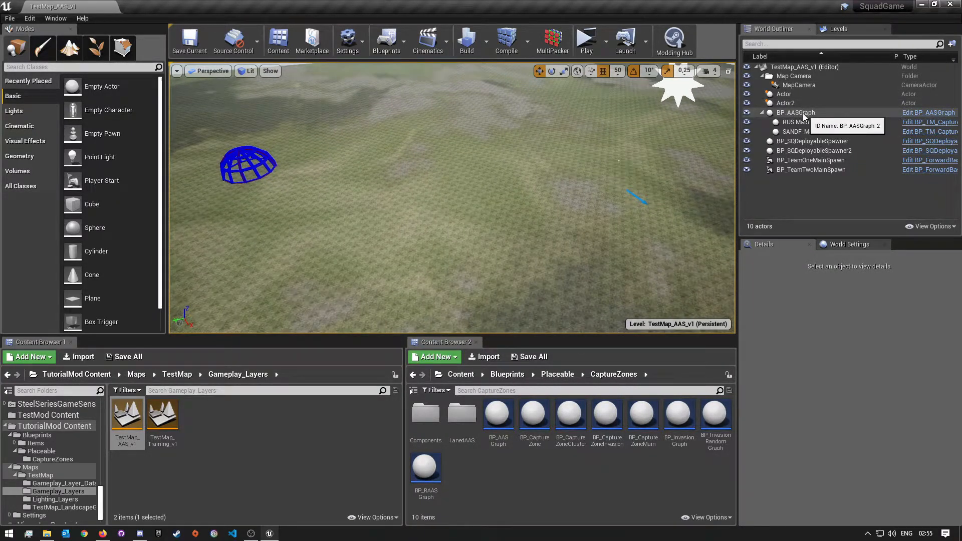
left_click(808, 114)
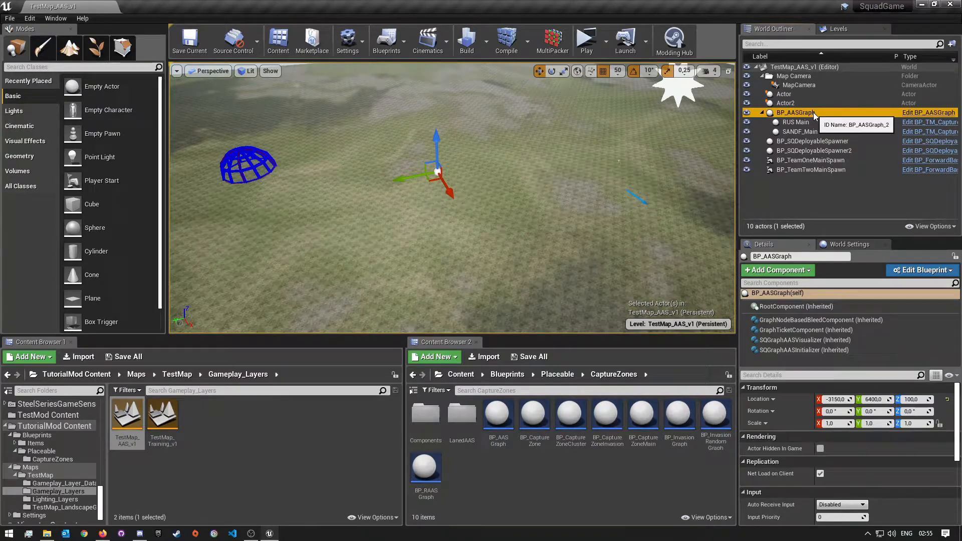
left_click_drag(451, 189, 567, 159)
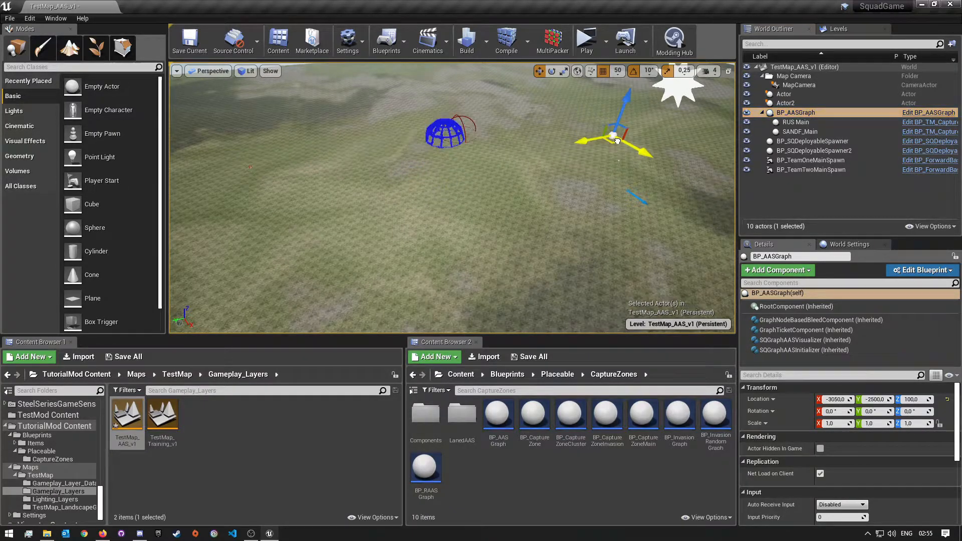
key("ctrl+z")
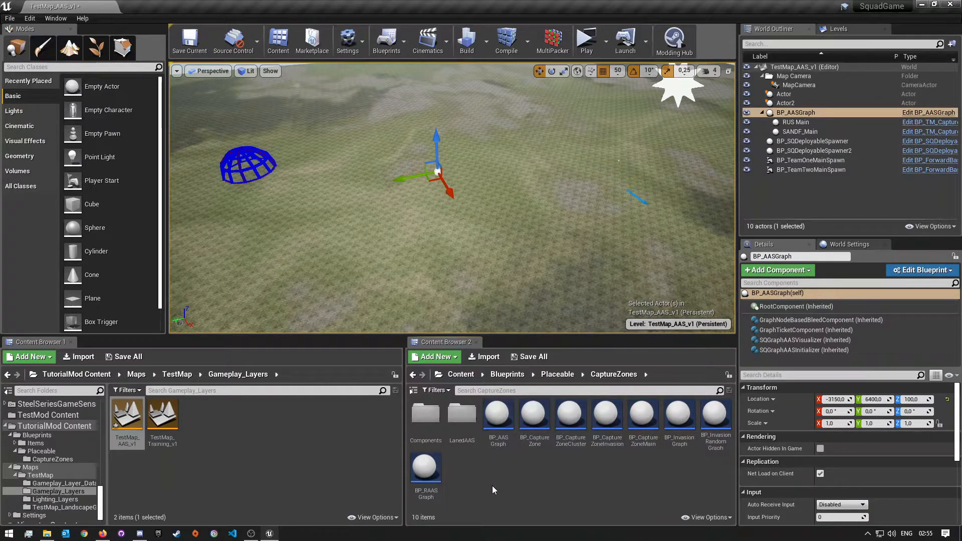
Check the BP_CaptureZone description and open the mod's TutorialMod Content/Blueprints/Placeable/CaptureZones folder in the first content browser.
mouse_move(536, 420)
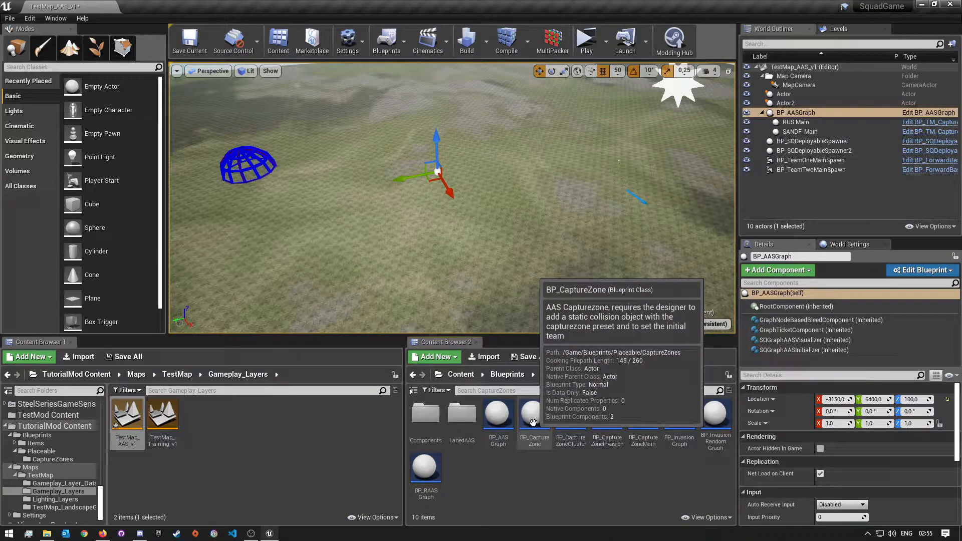
left_click(211, 442)
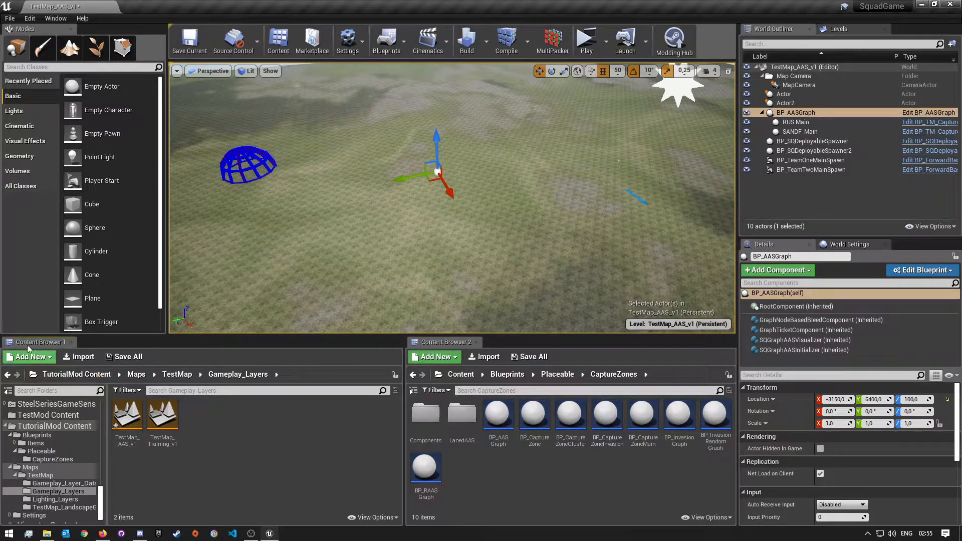
left_click(74, 375)
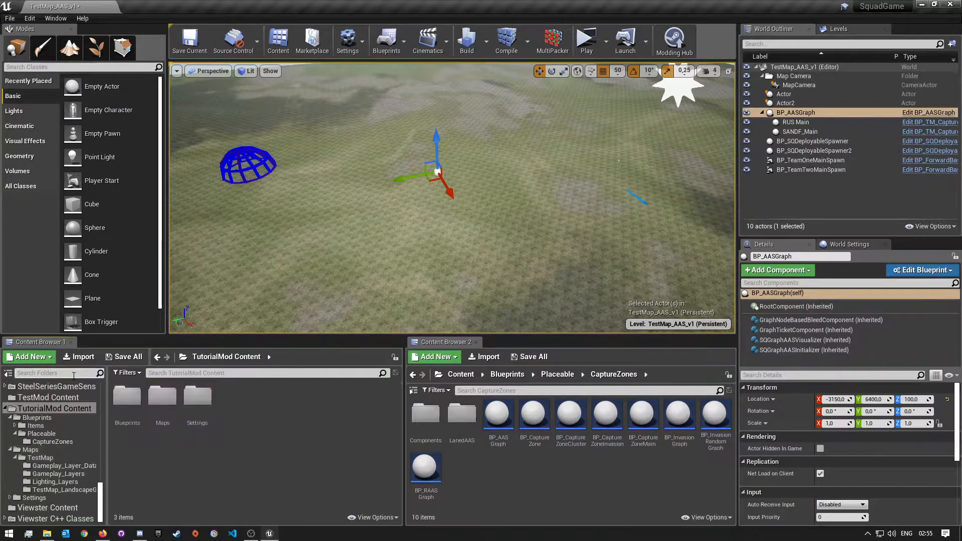
mouse_move(126, 399)
left_mouse_down()
mouse_move(115, 406)
mouse_move(124, 399)
left_mouse_up()
double_click(126, 397)
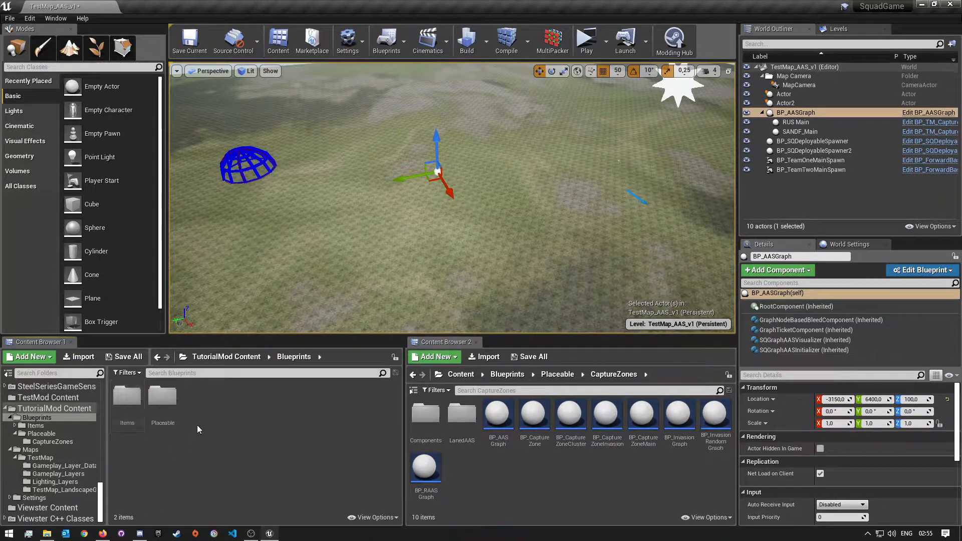
double_click(163, 401)
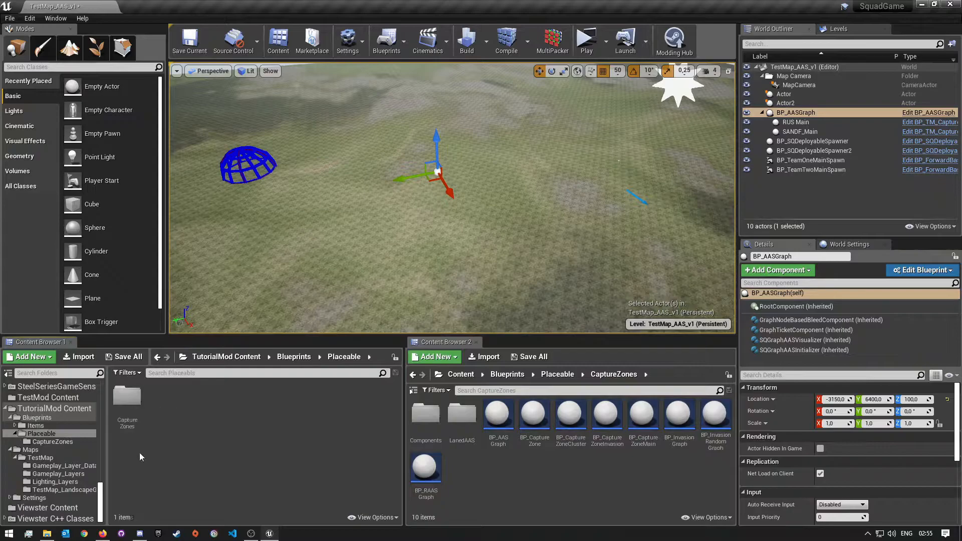
double_click(126, 406)
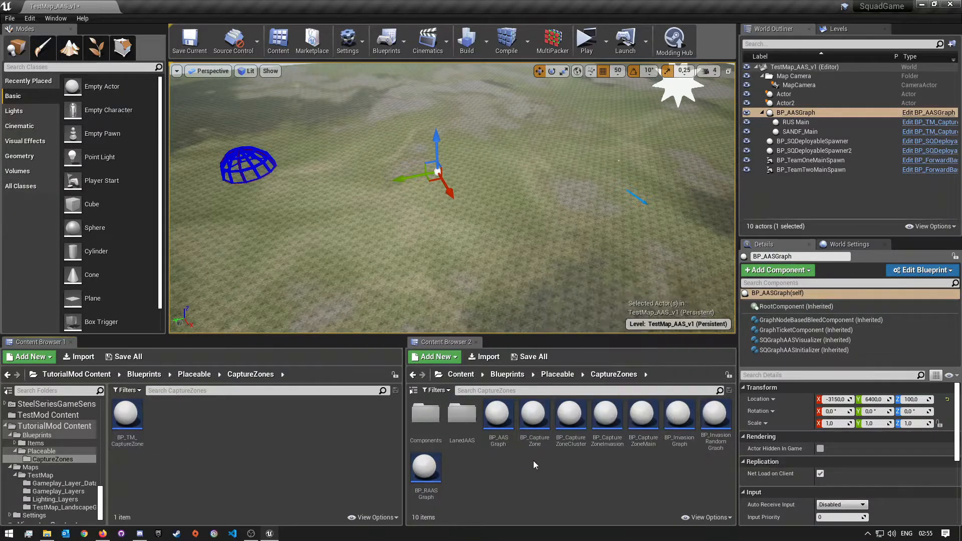
Try copying BP_CaptureZone from the base game into the mod's CaptureZones folder, and dismiss the copy.
left_click(543, 426)
left_click_drag(546, 428, 261, 434)
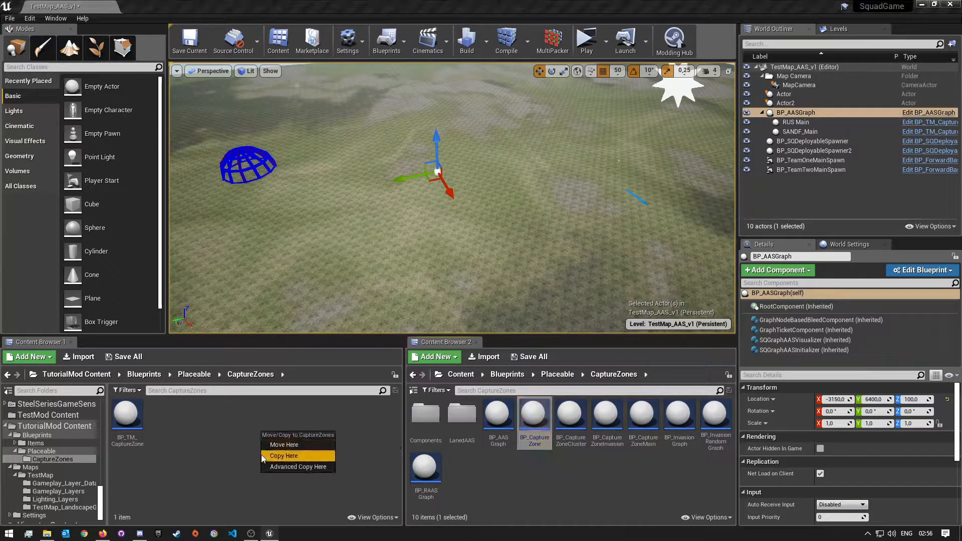
left_click(194, 466)
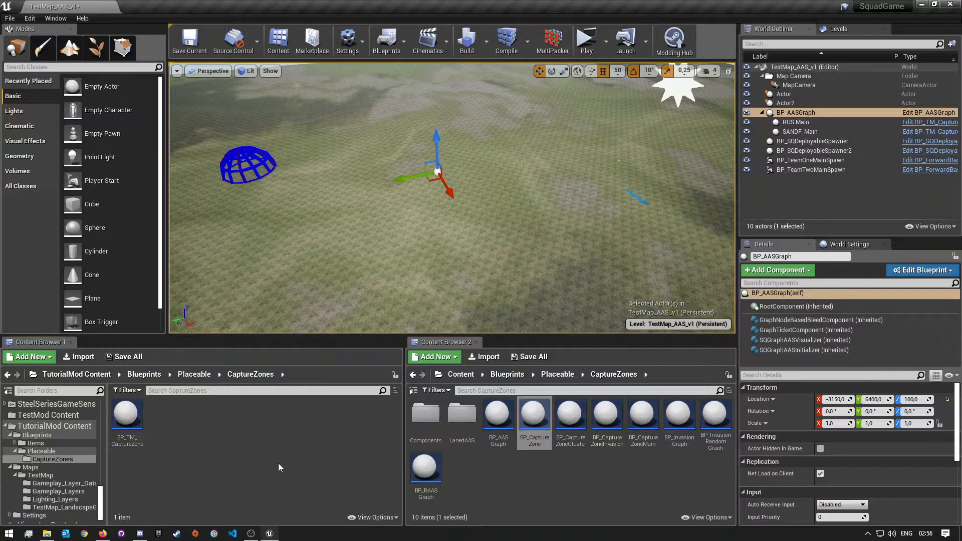
left_click(529, 469)
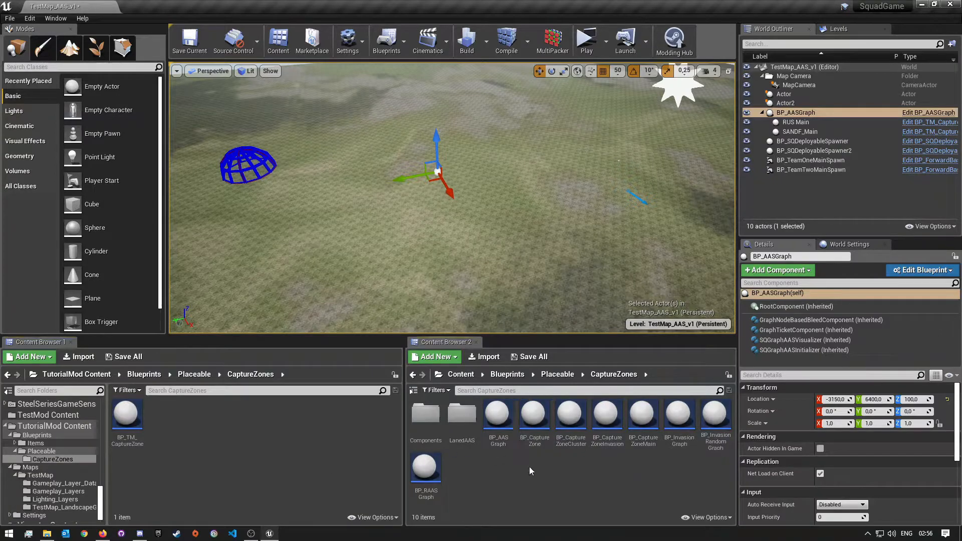
Open the BP_TM_CaptureZone blueprint and examine the Sphere Radius and Flag Name nodes in its Construction Script.
double_click(135, 425)
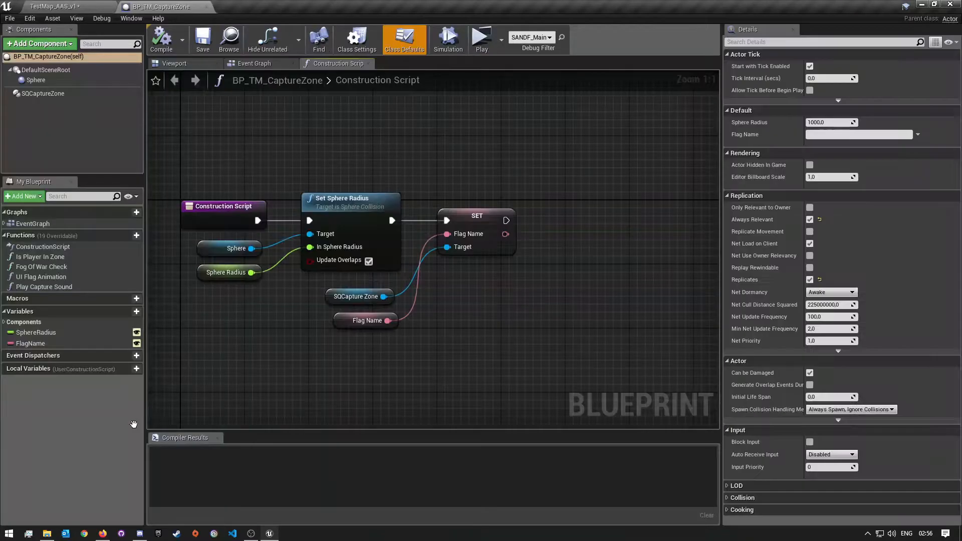
right_click_drag(234, 374, 358, 335)
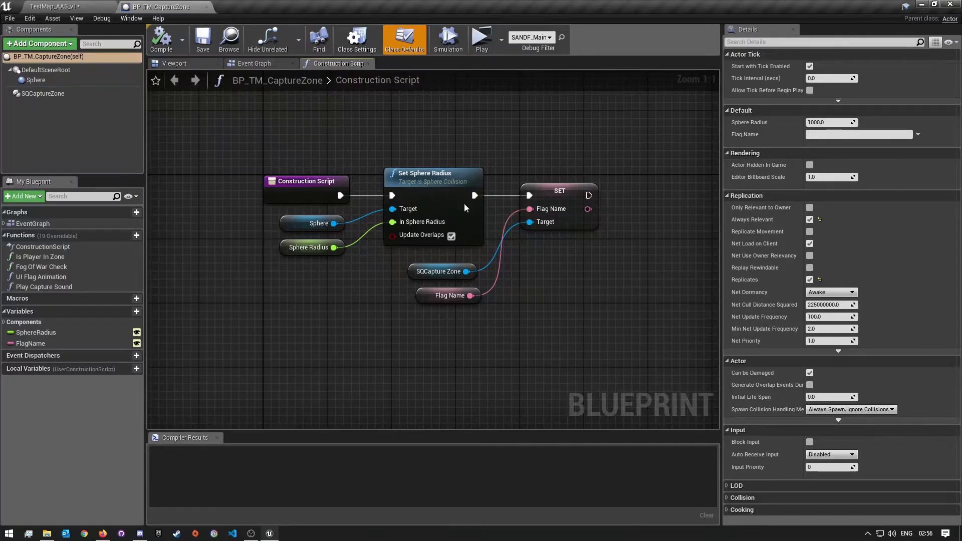
Search the components that can be added to BP_TM_CaptureZone for sphere, check the Sphere Collision entry, and dismiss the list.
left_click_drag(545, 322, 245, 139)
left_click(476, 364)
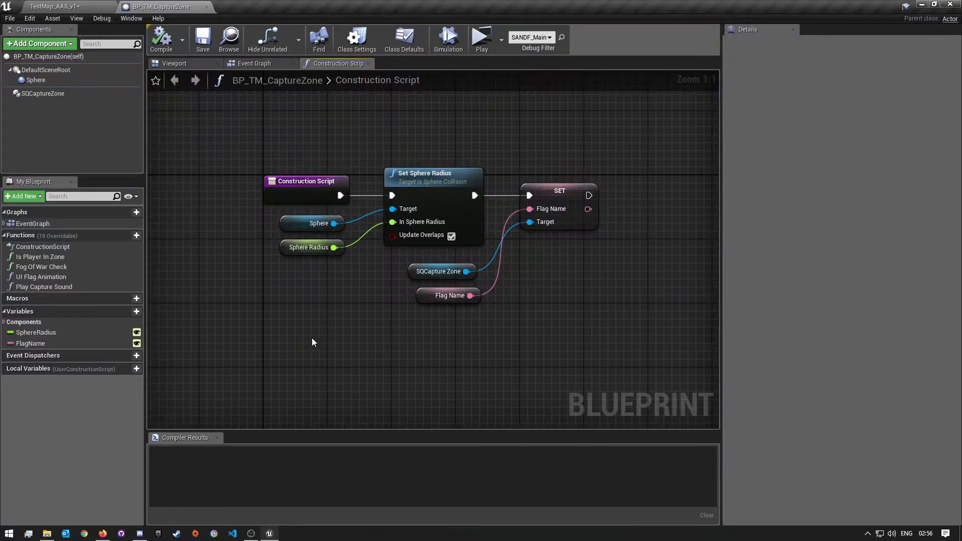
left_click(36, 45)
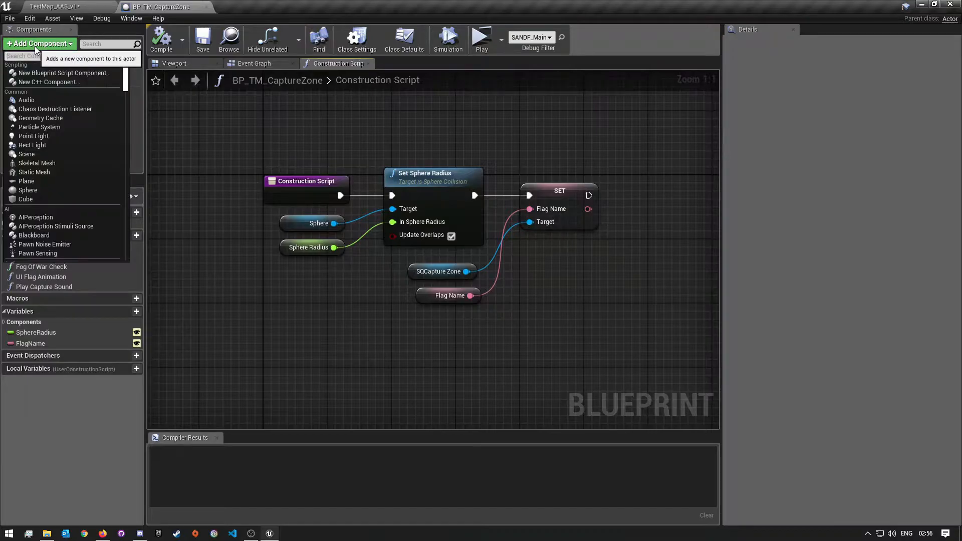
type("sph")
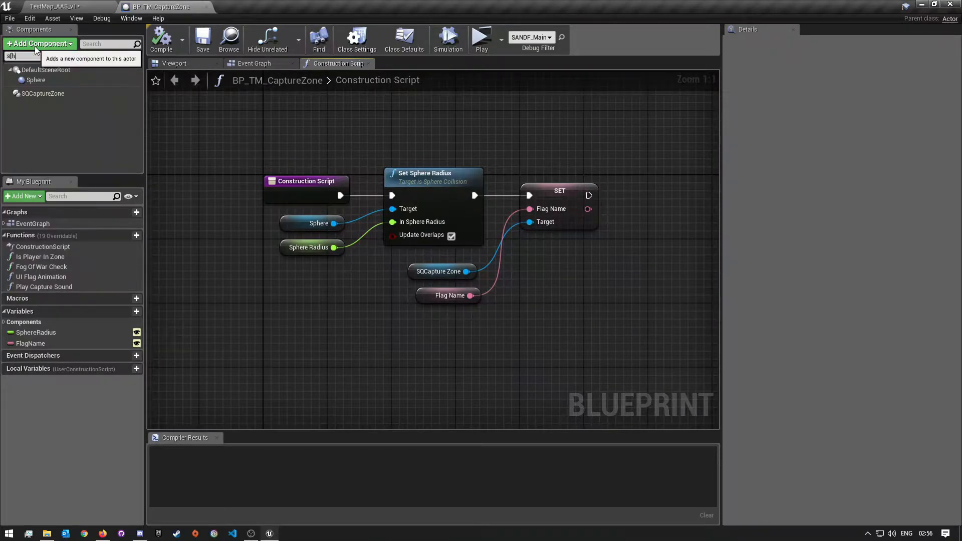
type("[he")
key("BackSpace")
key("BackSpace")
key("BackSpace")
key("BackSpace")
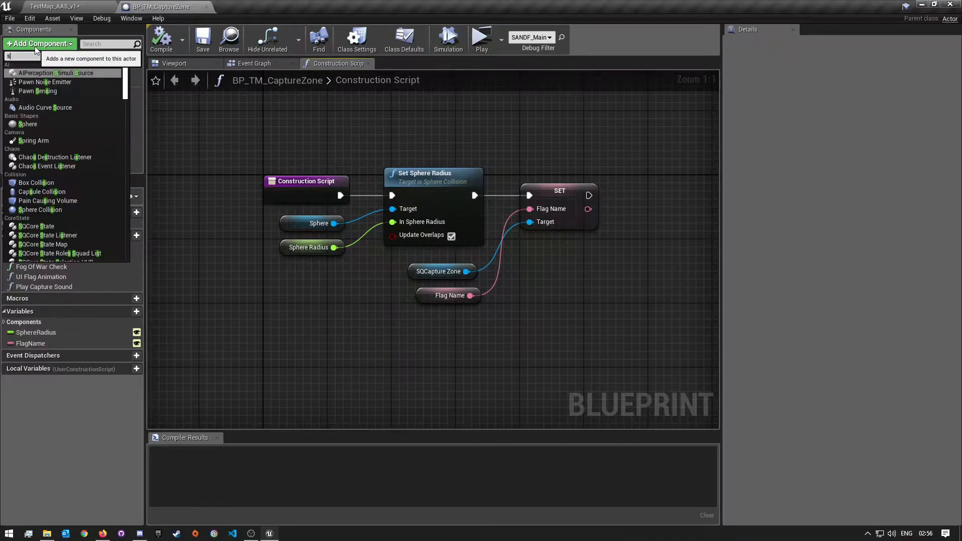
type("sp")
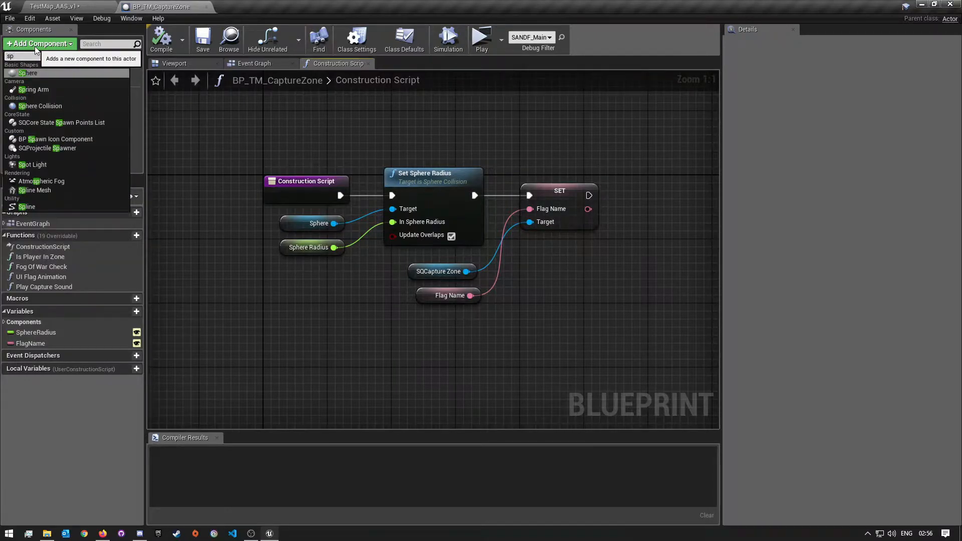
type("here")
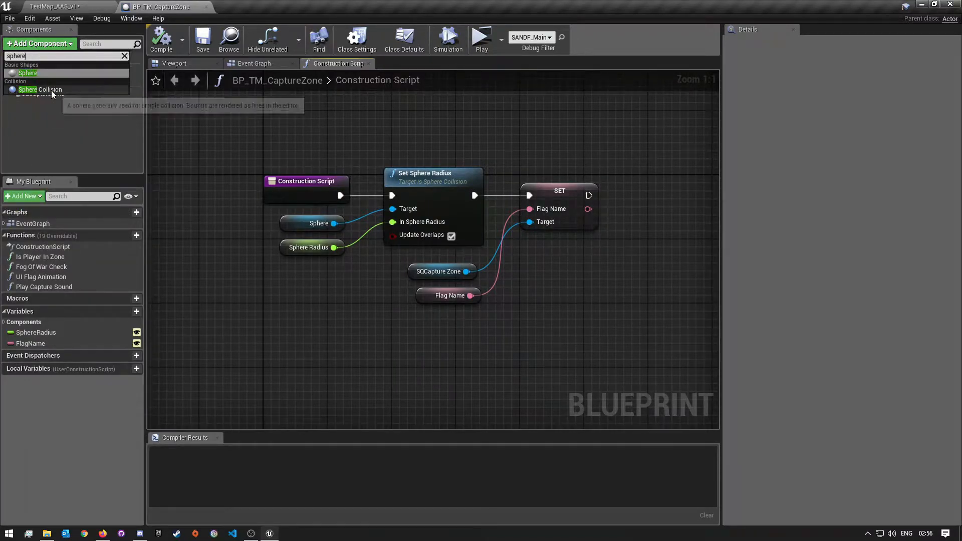
left_click(68, 125)
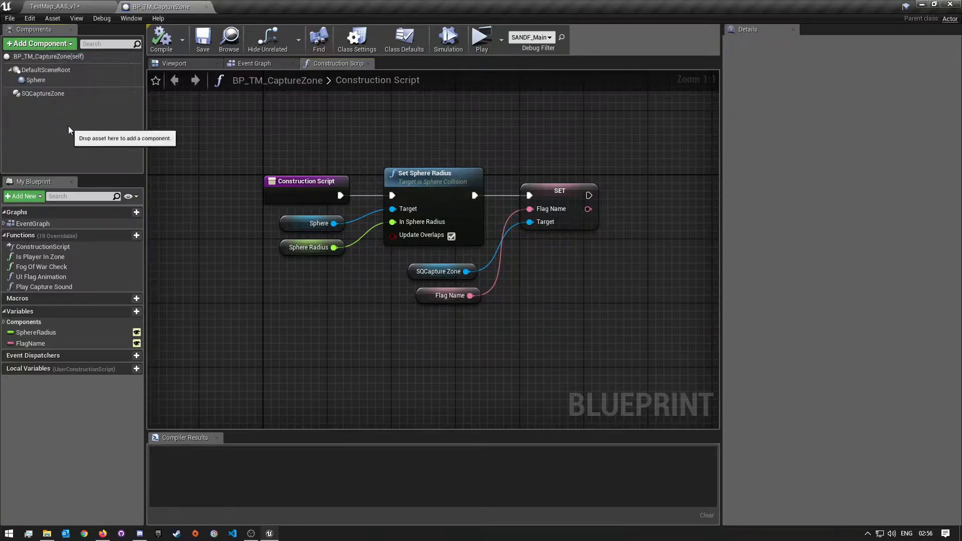
Examine the Collision Presets options of the Sphere component in BP_TM_CaptureZone.
left_click(50, 80)
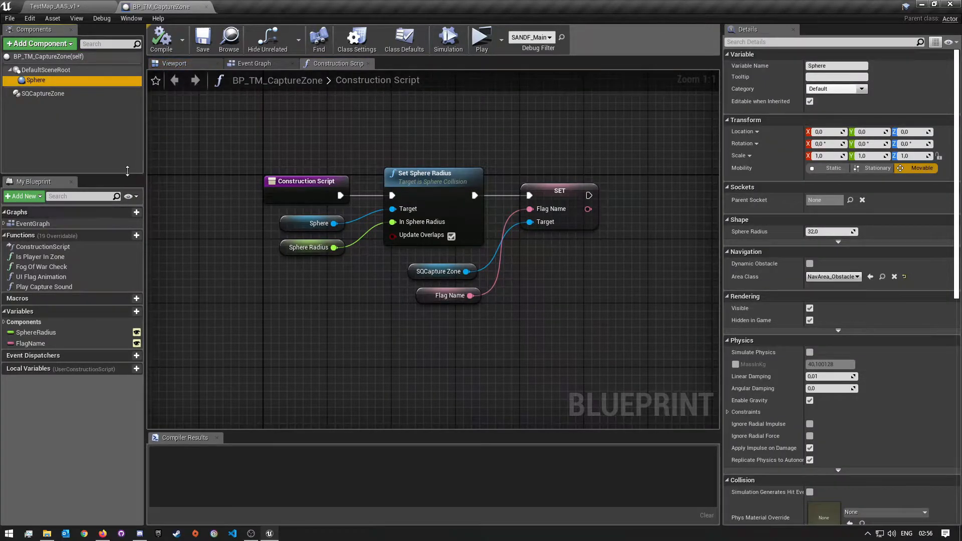
scroll(879, 324, "down", 5)
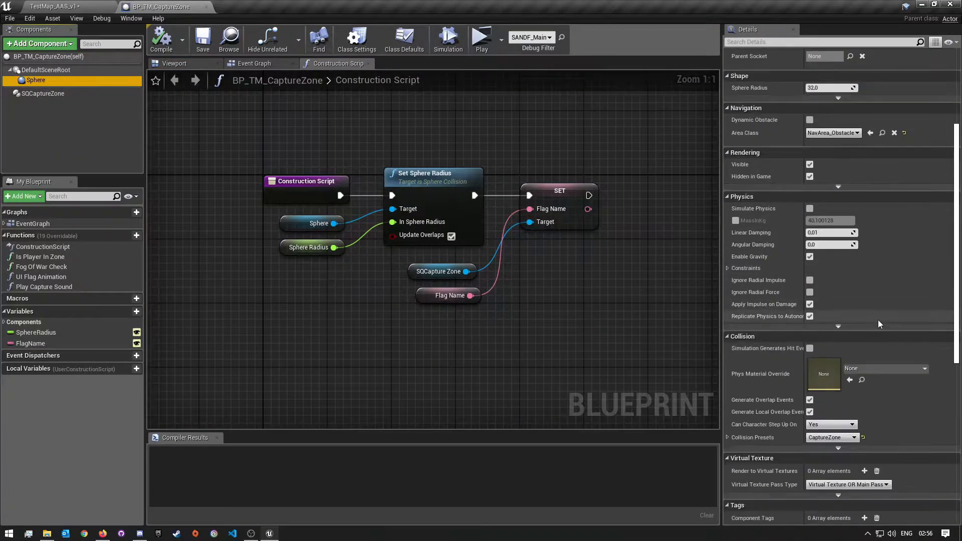
scroll(878, 323, "down", 7)
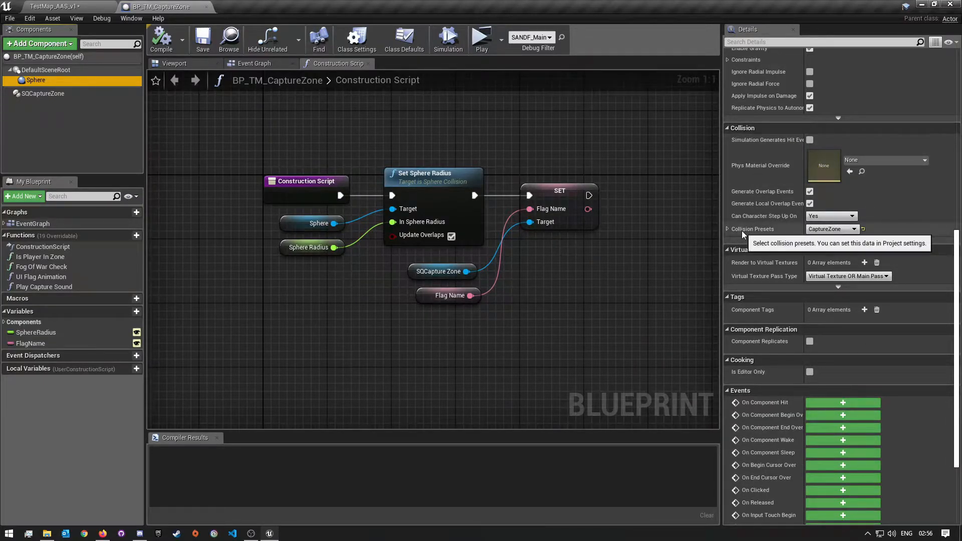
left_click(833, 230)
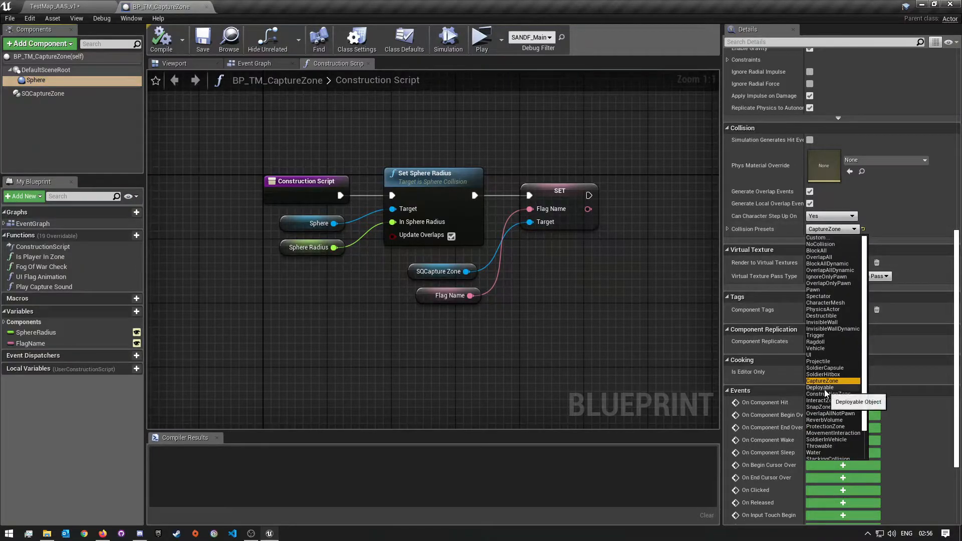
left_click(630, 481)
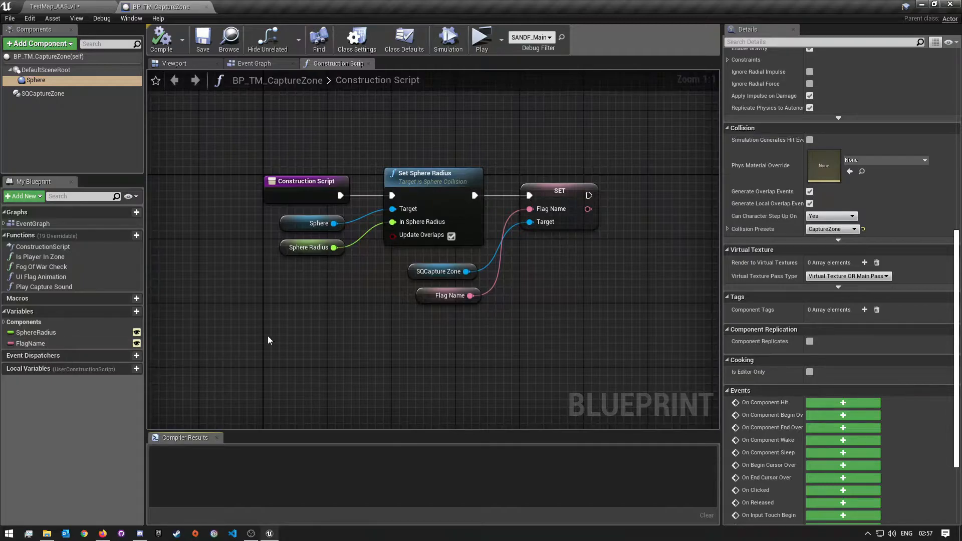
left_click(316, 64)
left_click_drag(624, 321, 295, 173)
left_click(423, 335)
left_click_drag(661, 343, 279, 109)
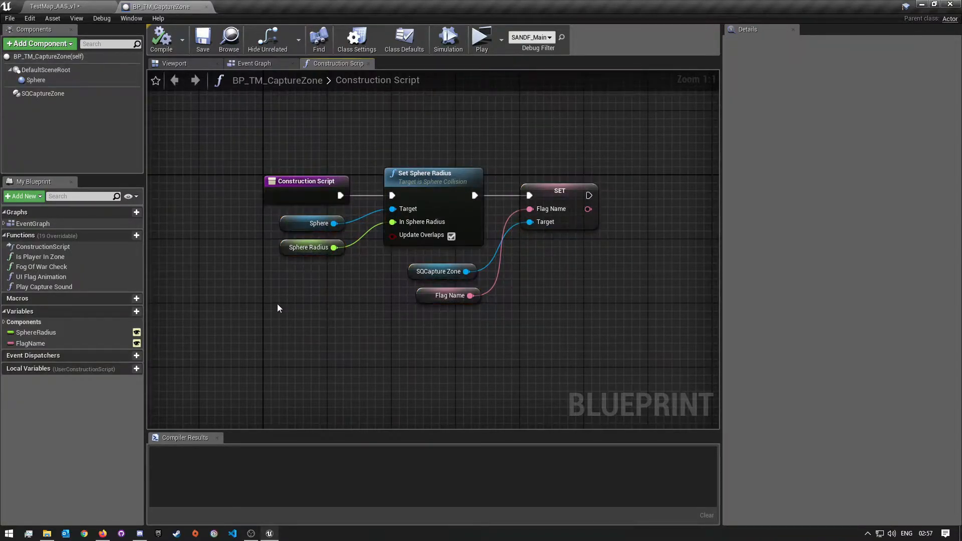
Try adding a Sphere reference connected to a Set Sphere Radius node in the Construction Script, and delete both nodes.
left_click(36, 80)
left_click_drag(176, 244, 371, 368)
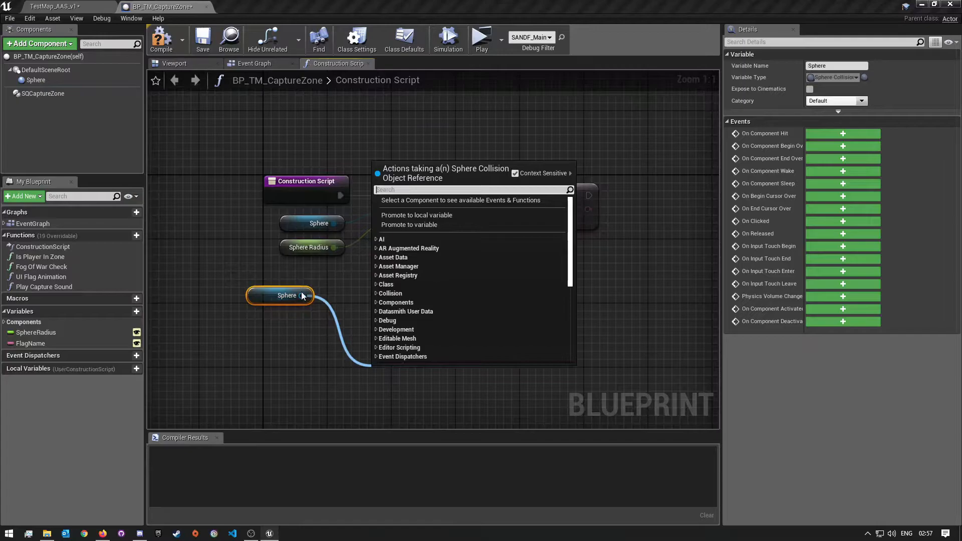
type("set")
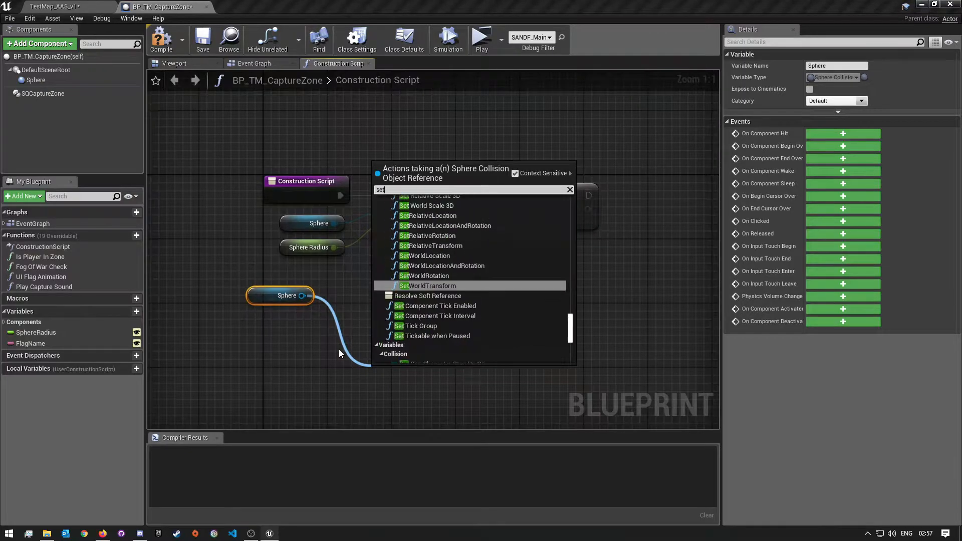
type(" sphere")
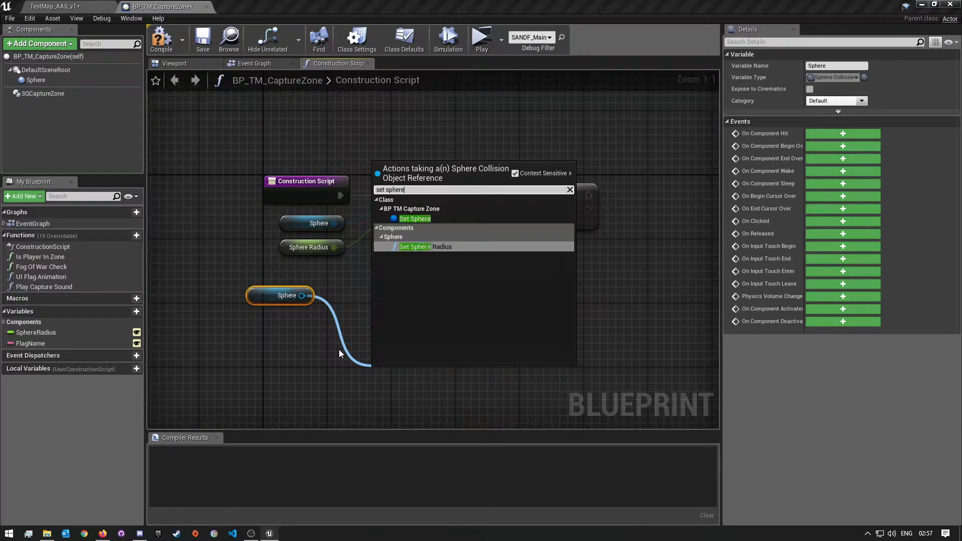
left_click(430, 248)
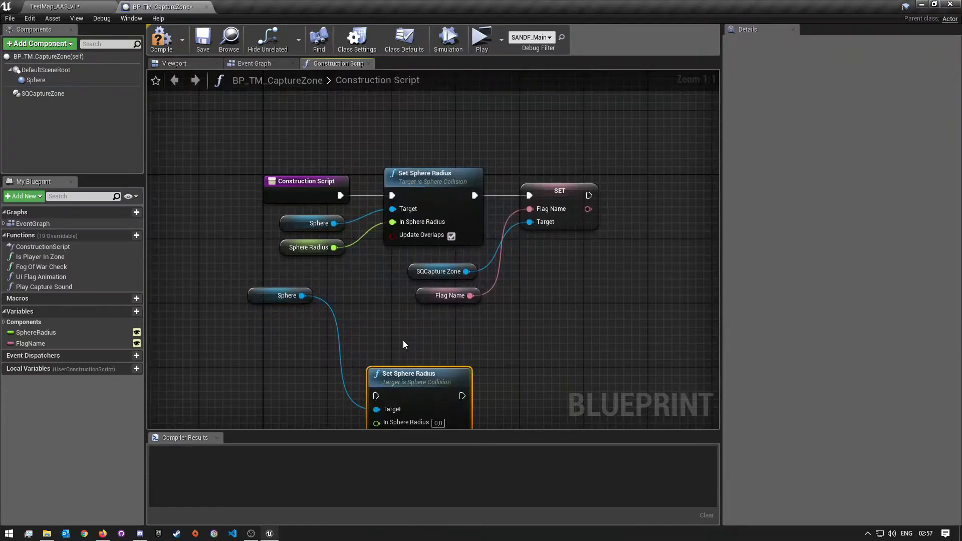
right_click_drag(403, 340, 410, 286)
left_click_drag(535, 351, 260, 216)
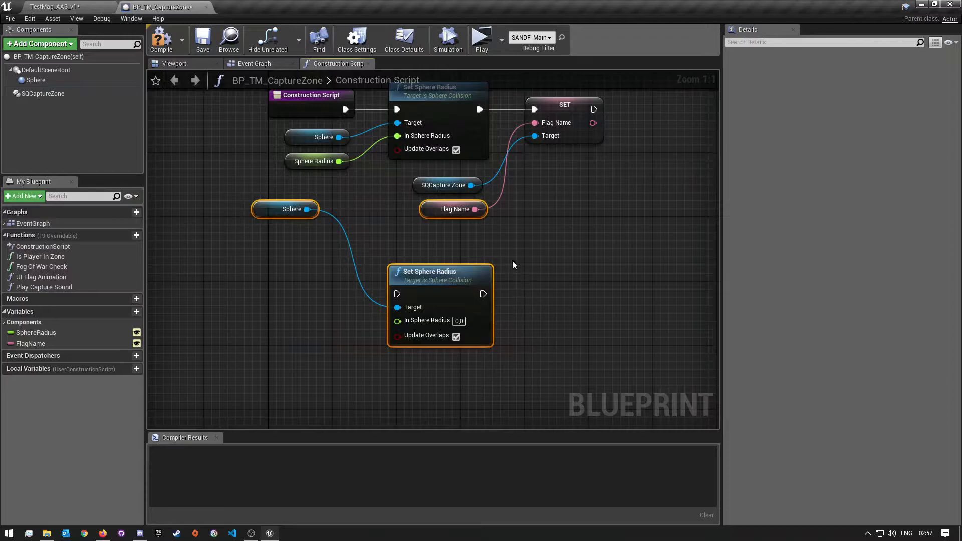
left_click(431, 207, "ctrl")
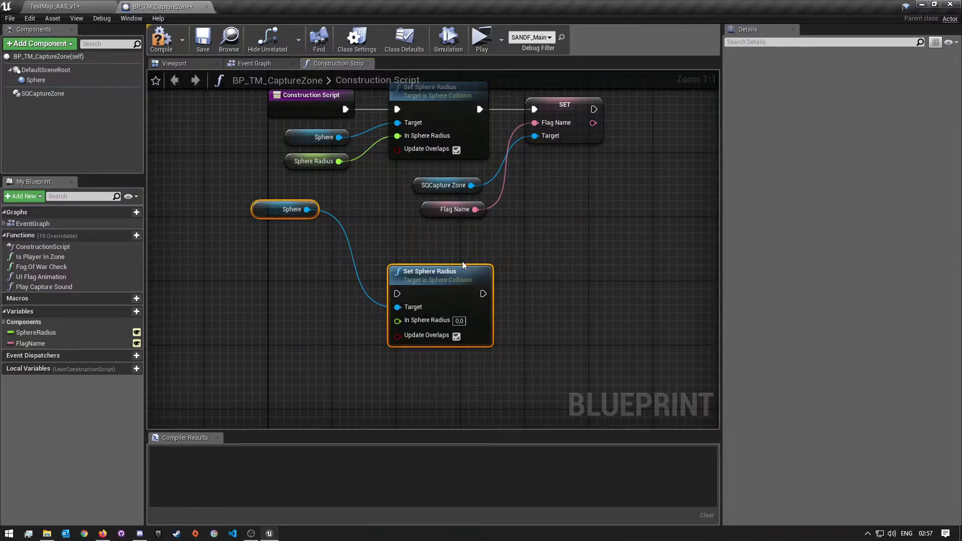
key("Delete")
key("Home")
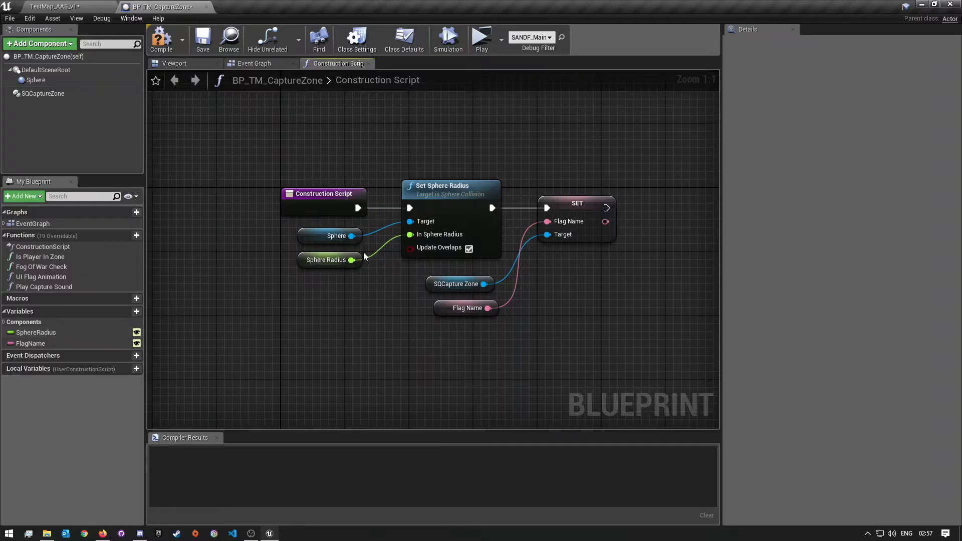
Compare the variable settings of SphereRadius and FlagName.
left_click(302, 260)
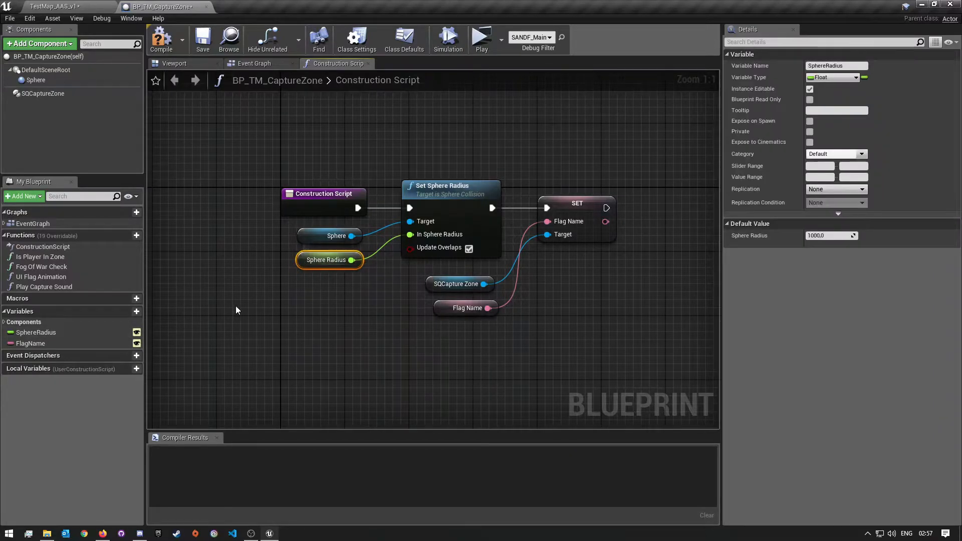
left_click(43, 332)
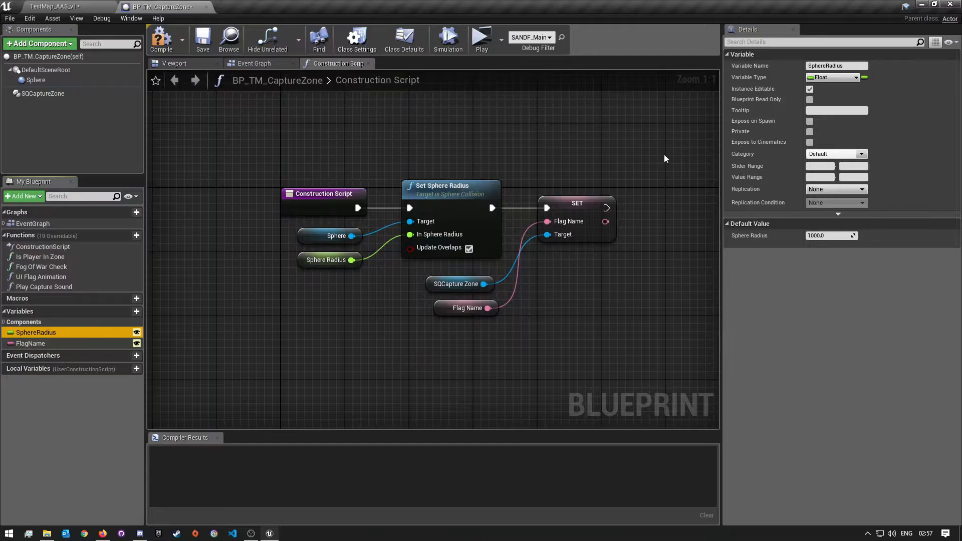
left_click(43, 342)
left_click(46, 333)
left_click(61, 341)
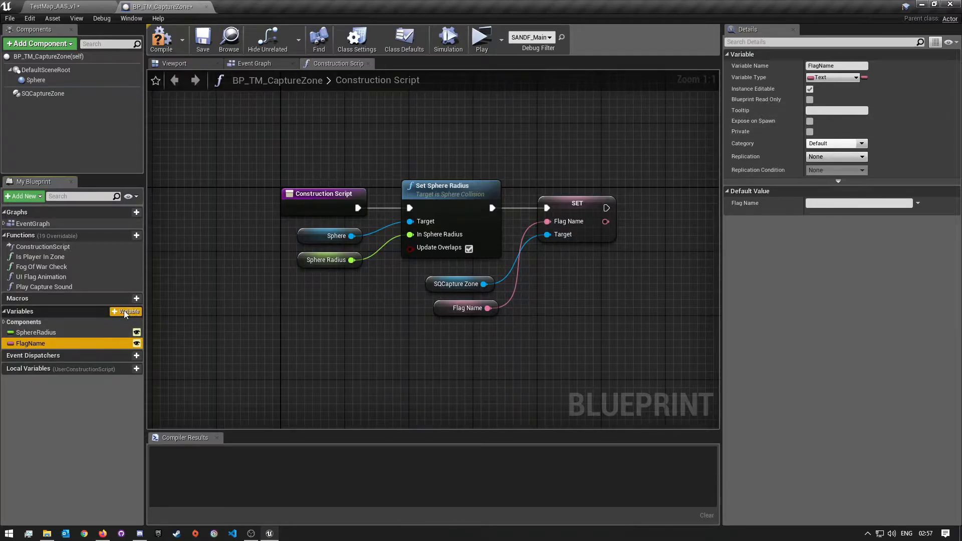
Check the Variable Type choices of SphereRadius and FlagName, and the default value of SphereRadius.
left_click(36, 335)
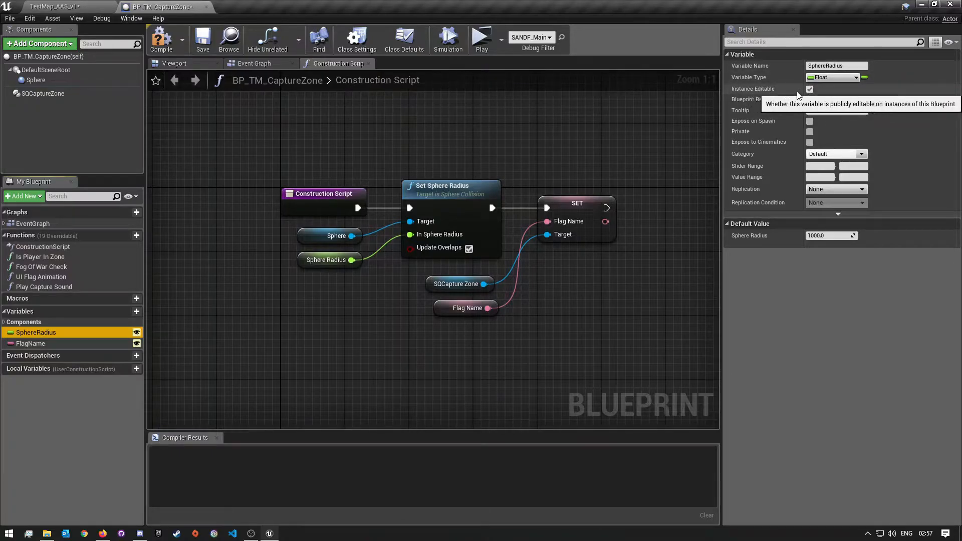
left_click(822, 78)
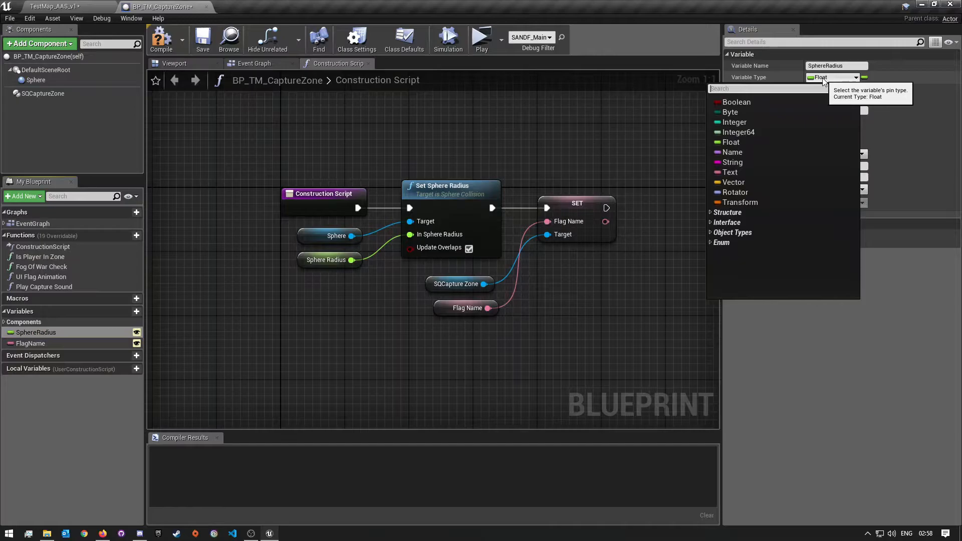
left_click(666, 213)
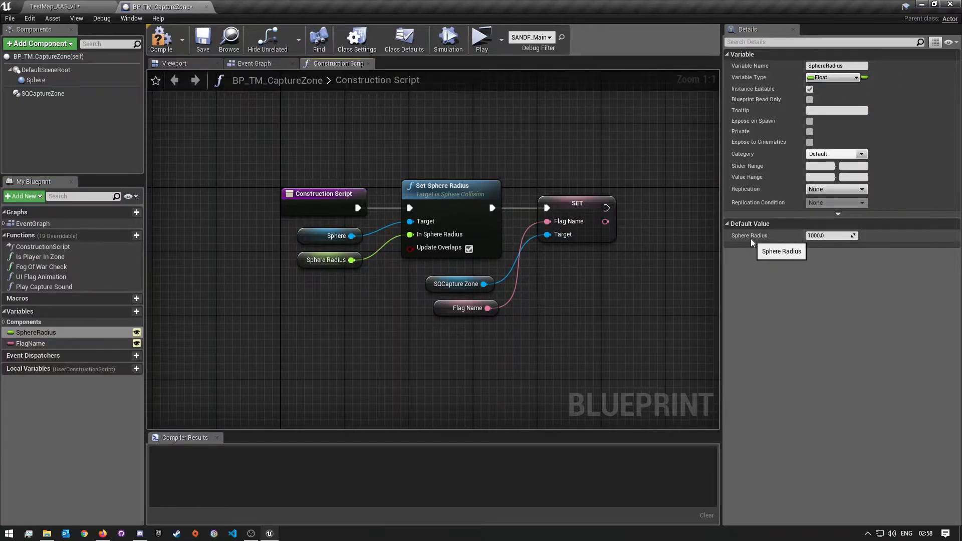
left_click(831, 236)
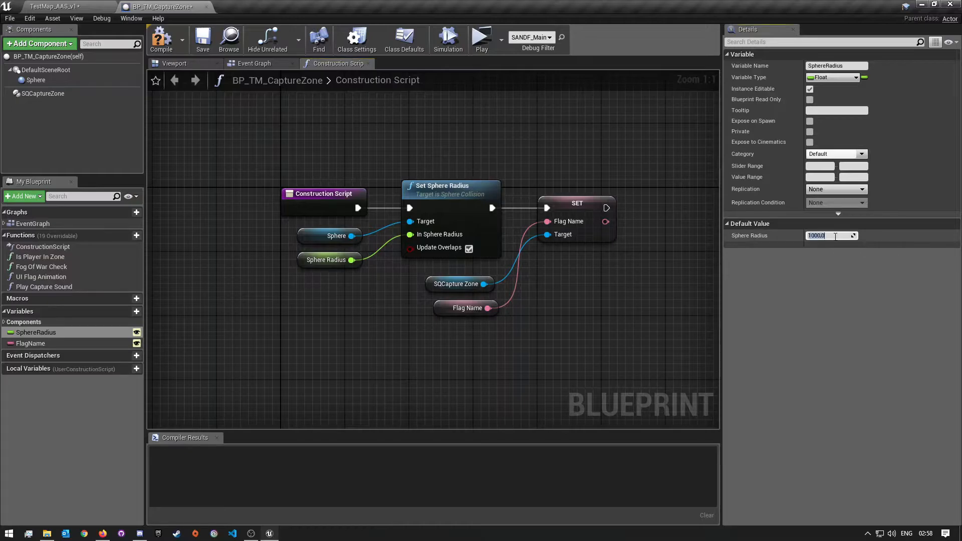
left_click(64, 343)
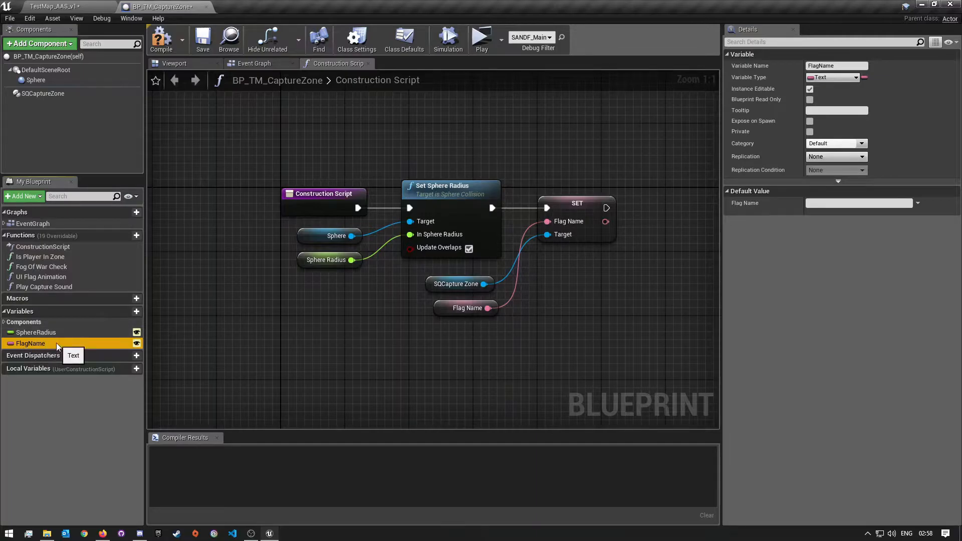
left_click(811, 80)
left_click(926, 93)
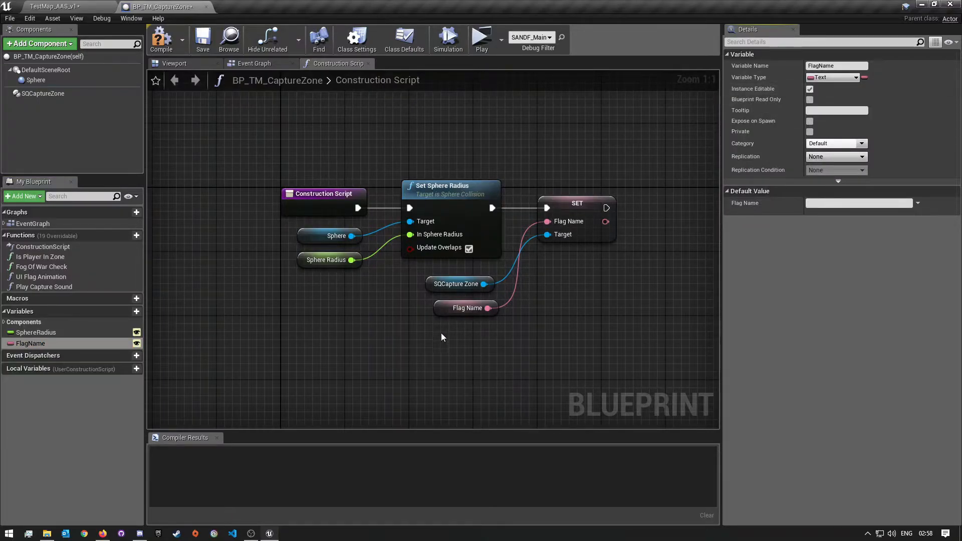
Try placing another SphereRadius variable node in the Construction Script graph, and delete it.
left_click(303, 259)
left_click_drag(38, 334, 358, 335)
left_click(278, 313)
left_click_drag(303, 362, 247, 308)
key("Delete")
right_click_drag(401, 349, 391, 346)
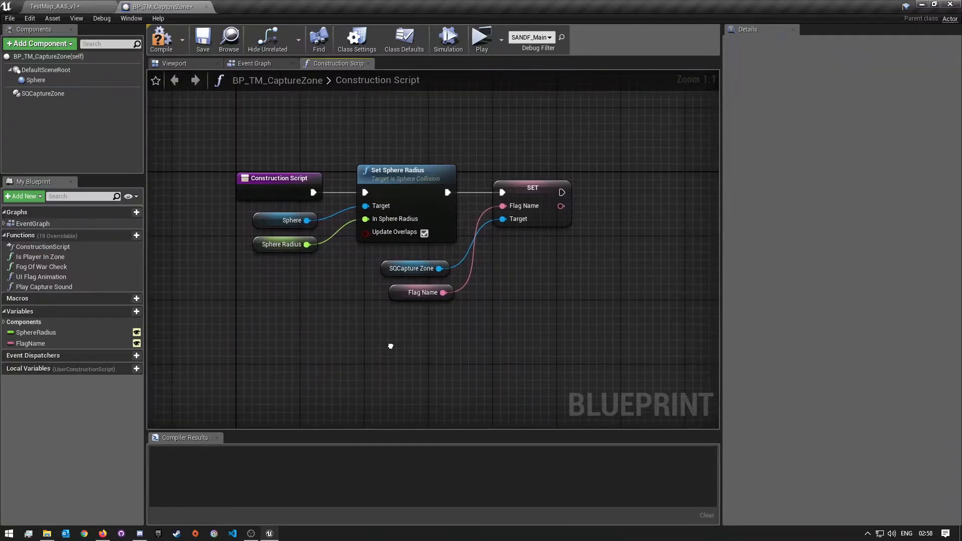
Try adding an SQCaptureZone reference connected to a Set Flag Name node in the Construction Script, and delete both nodes.
left_click(43, 93)
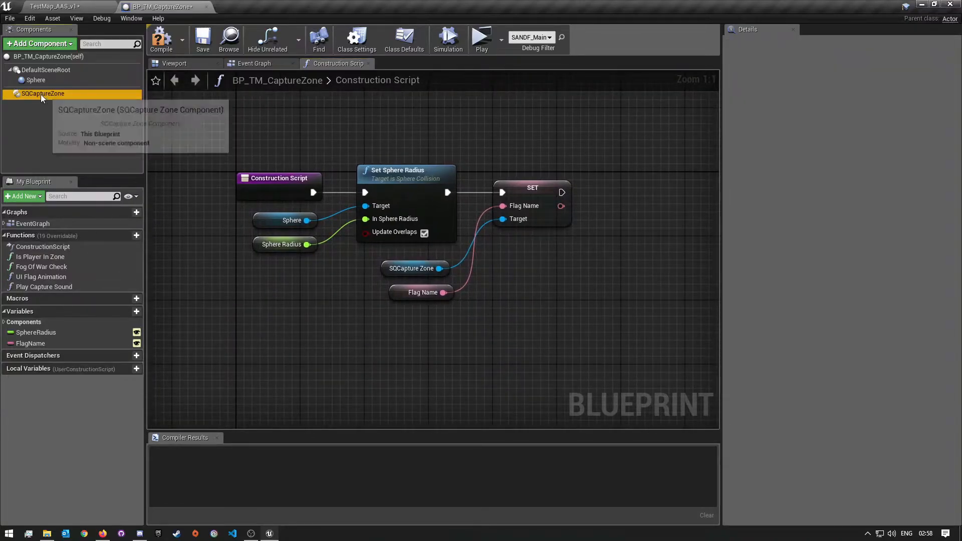
left_click_drag(42, 93, 263, 342)
left_click_drag(297, 305, 395, 357)
type("set flag")
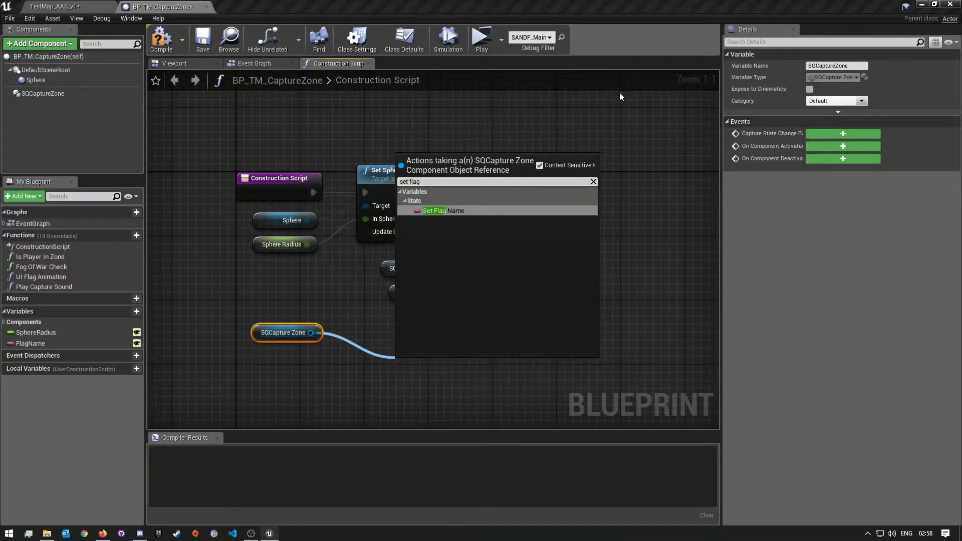
left_click(439, 210)
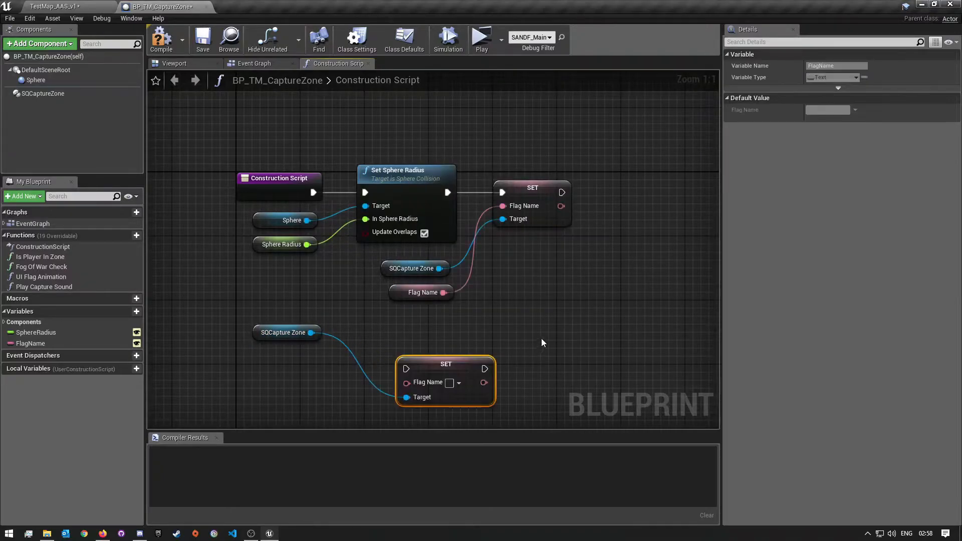
left_click_drag(306, 323, 287, 322)
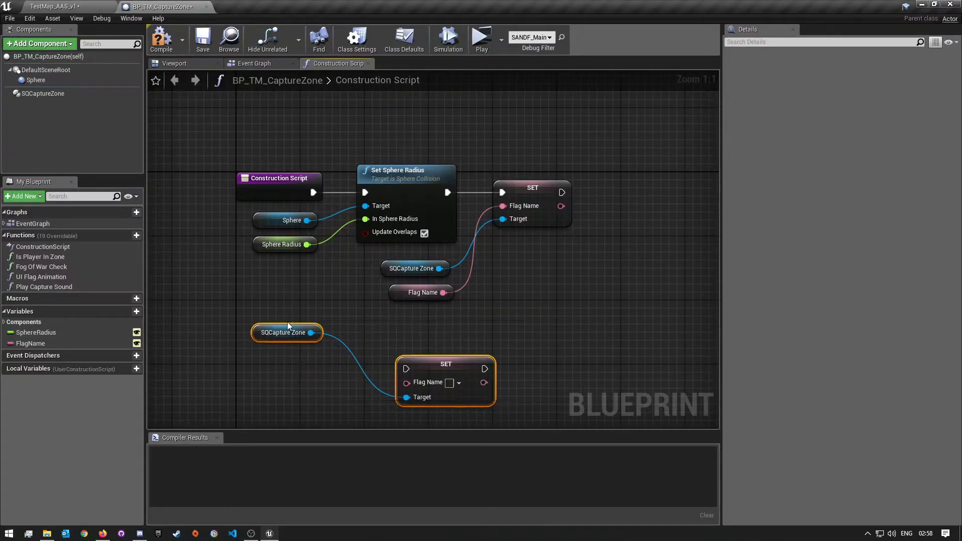
key("Delete")
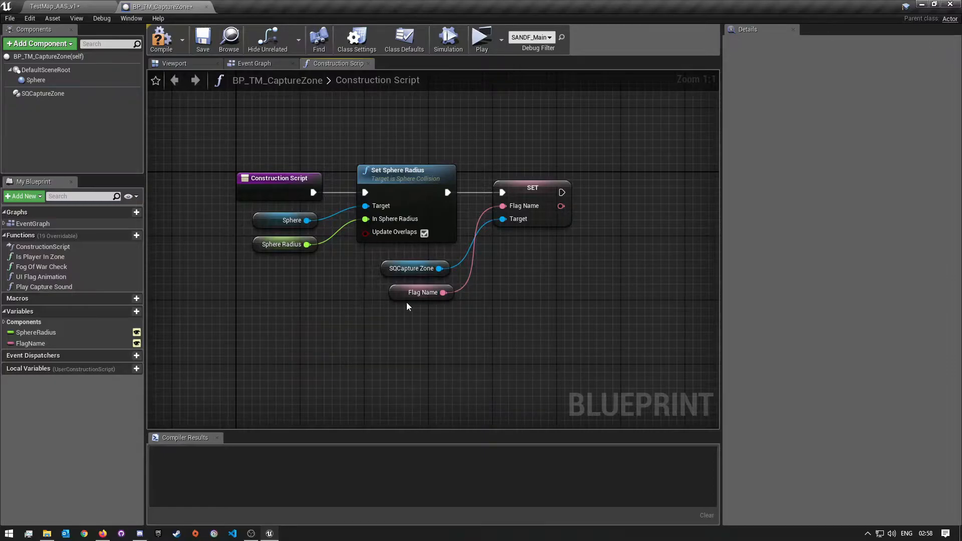
Try placing another FlagName variable node in the Construction Script graph, and delete it.
left_click(29, 346)
left_click_drag(313, 354, 485, 365)
left_click(344, 359)
left_click(414, 395)
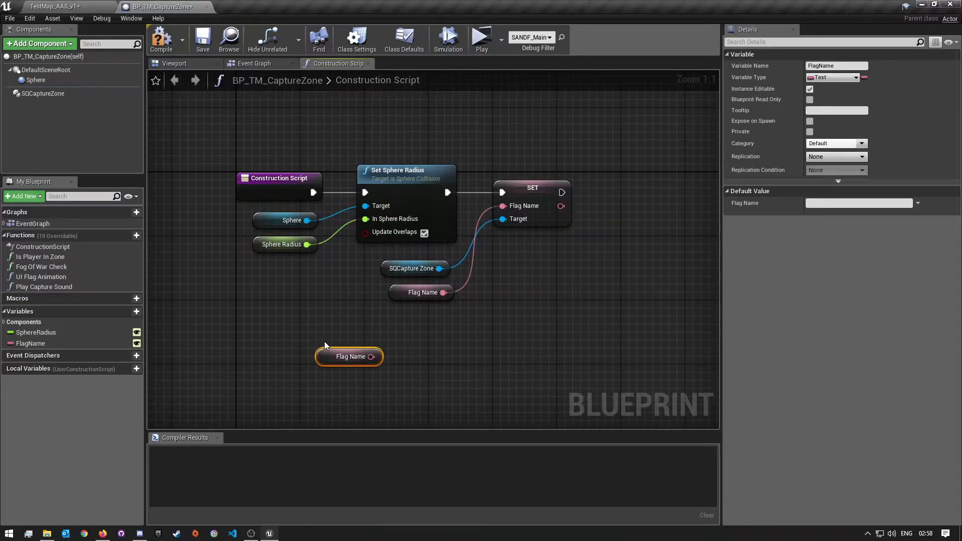
key("Delete")
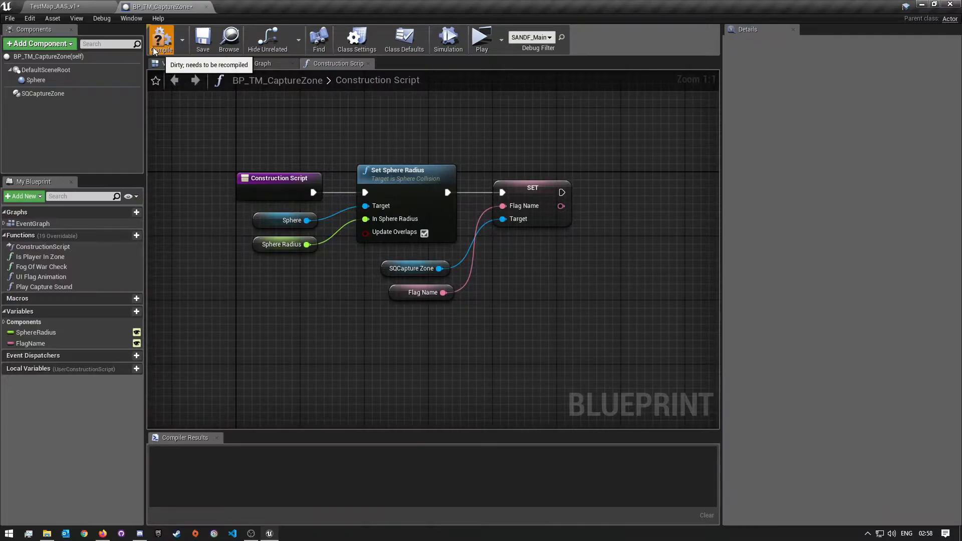
Compile and save the BP_TM_CaptureZone blueprint and close its editor.
left_click(173, 25)
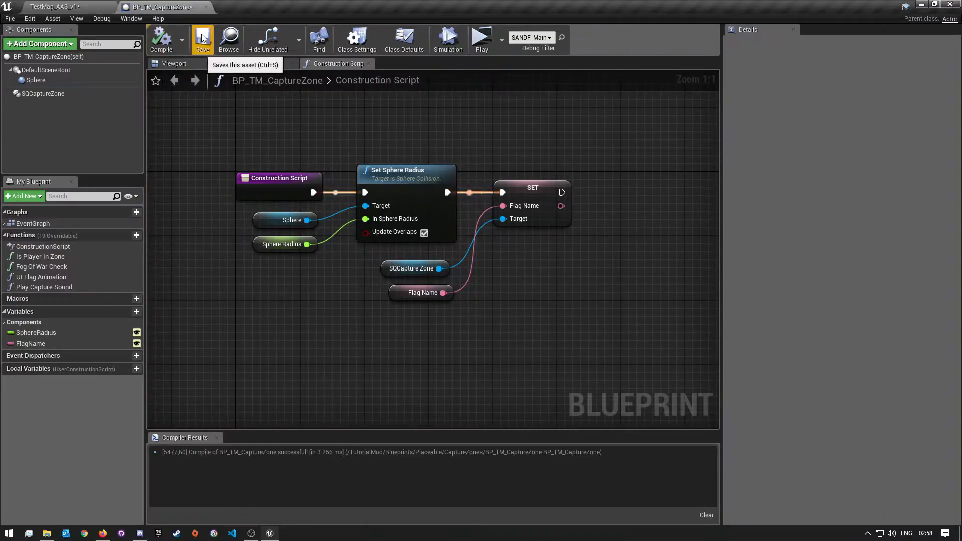
left_click(207, 7)
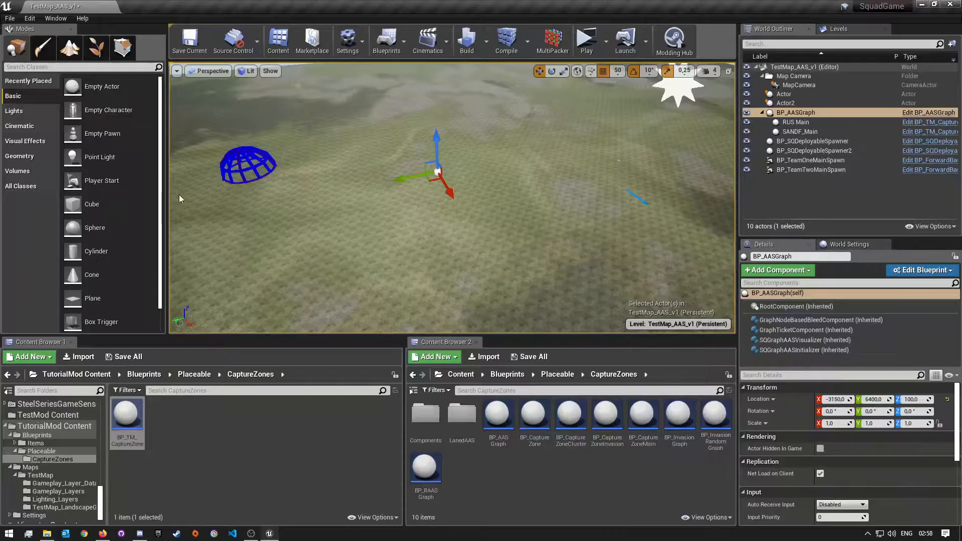
Examine BP_AASGraph and its RUS Main and SANDF_Main capture zones in the level.
right_click_drag(183, 217, 143, 205)
key("s")
key("w")
double_click(808, 113)
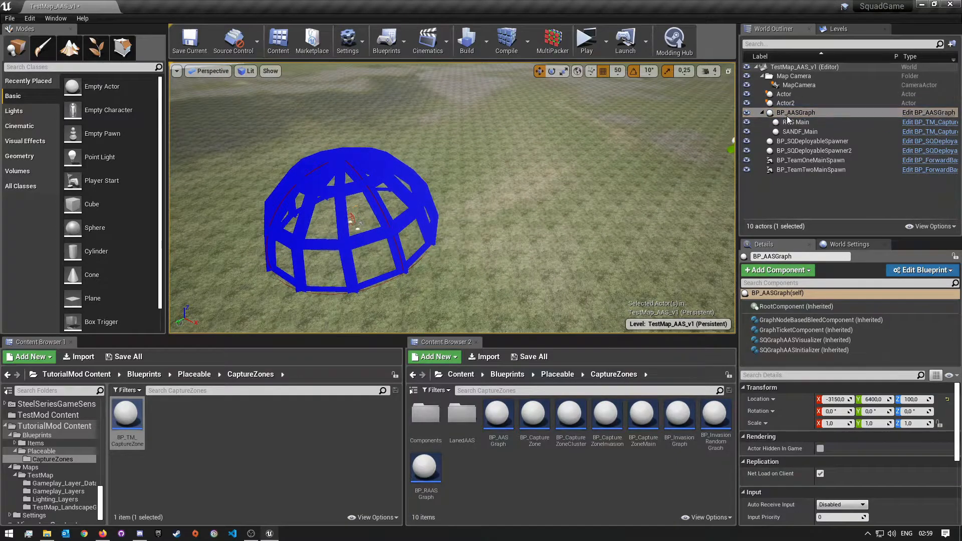
double_click(821, 114)
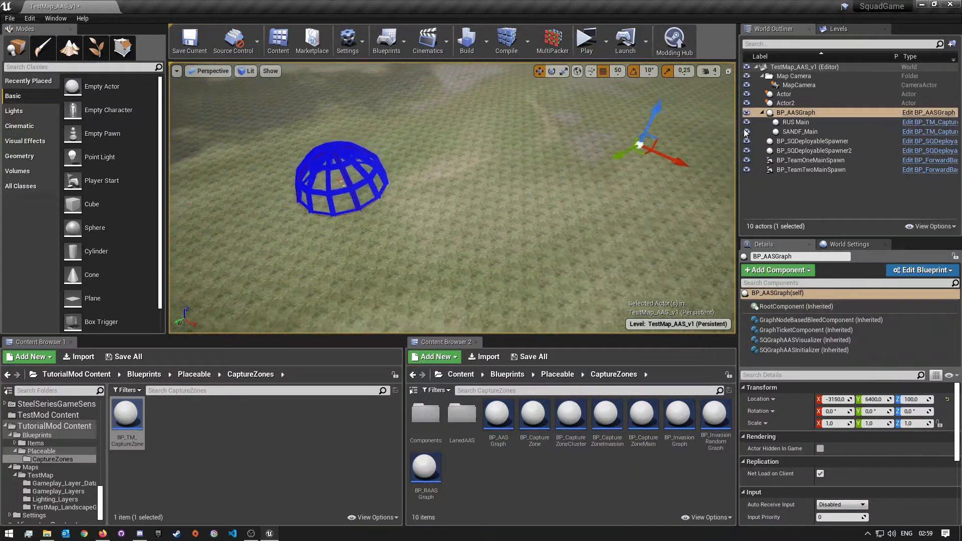
left_click(801, 123)
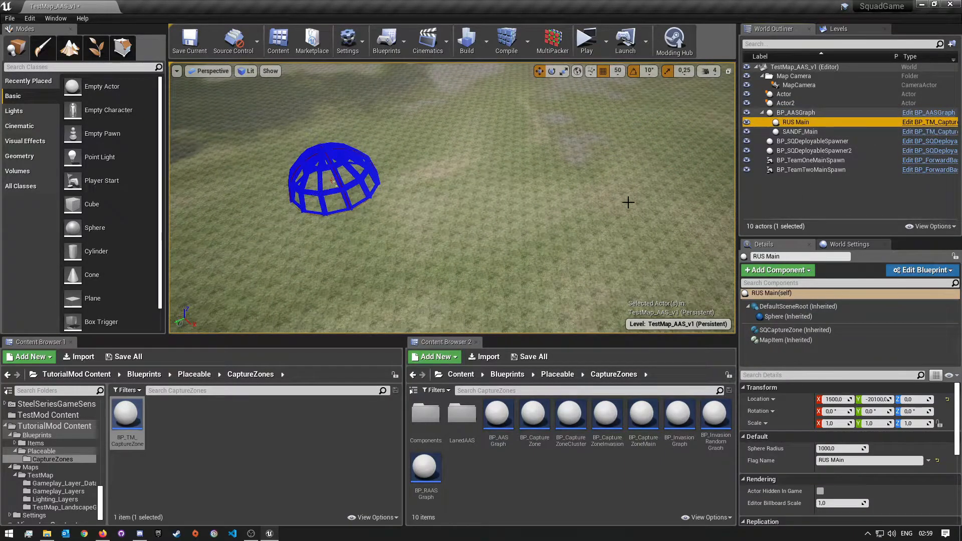
left_click(808, 132)
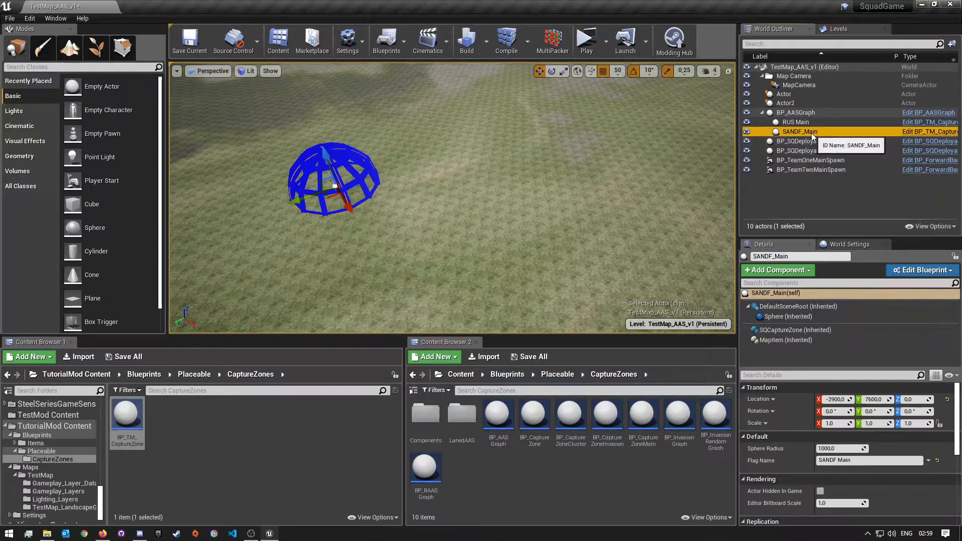
left_click(799, 122)
right_click_drag(477, 188, 455, 245)
key("s")
key("w")
key("s")
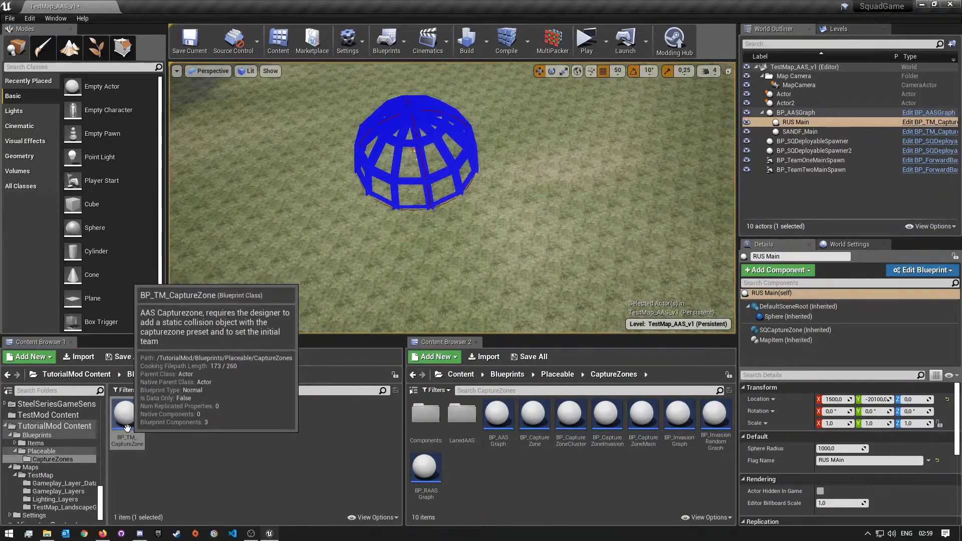
Place a BP_TM_CaptureZone actor beside the blue main zone and move it to about X -4550, Y 11950, Z 100.
left_click_drag(126, 427, 600, 212)
key("w")
right_click_drag(526, 258, 430, 276)
key("s")
key("s")
key("w")
key("s")
key("w")
right_click_drag(391, 188, 436, 180)
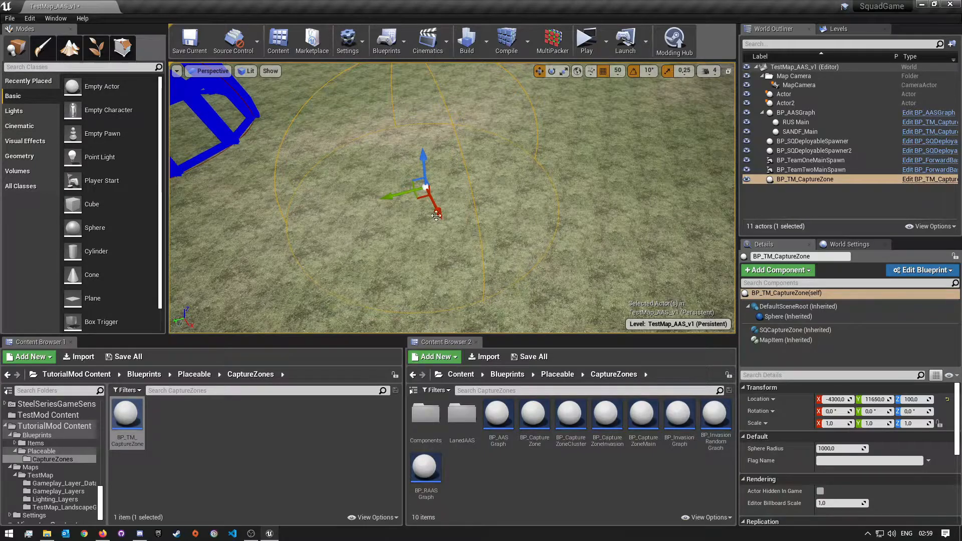
left_click_drag(417, 194, 374, 186)
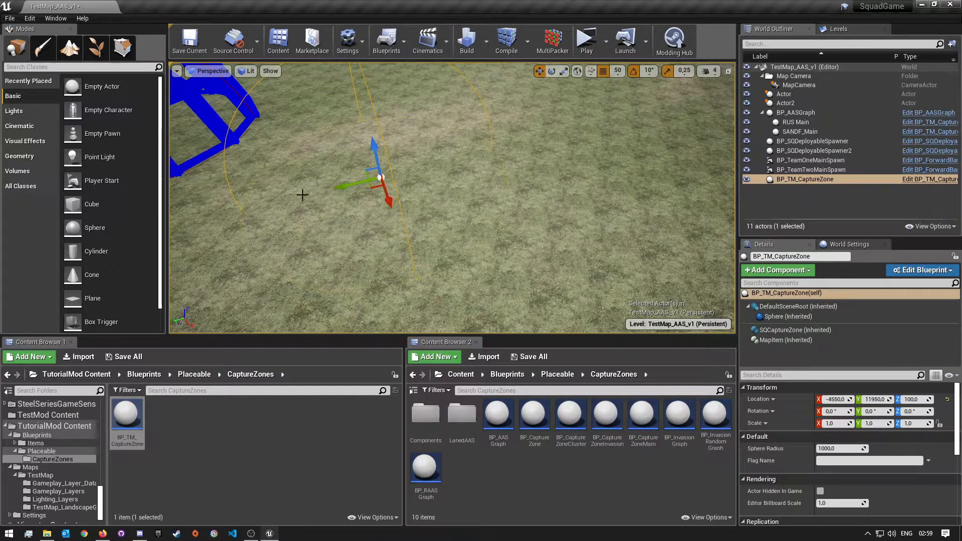
scroll(365, 223, "down", 5)
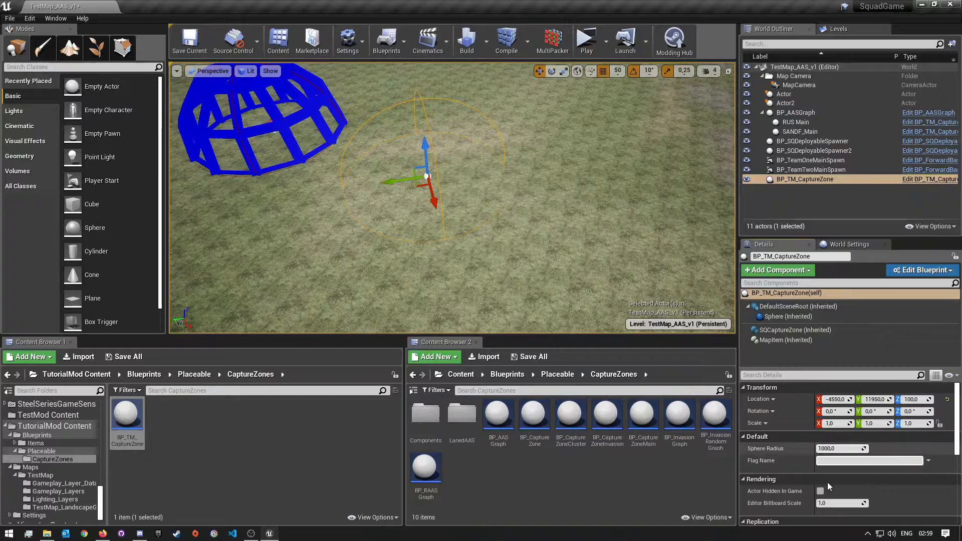
Compare the new capture zone's own Sphere Radius and Flag Name settings with the stats of its SQCaptureZone component.
left_click(772, 331)
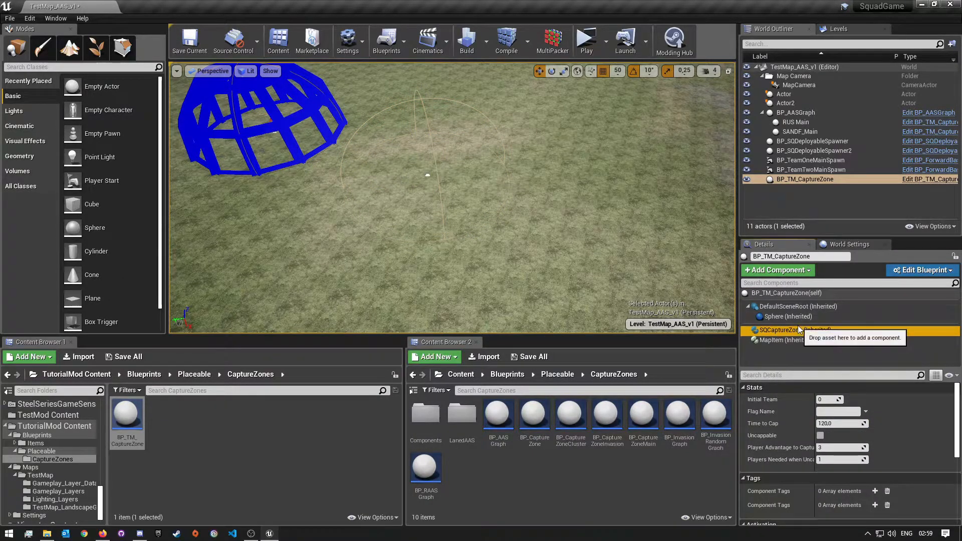
scroll(838, 466, "down", 3)
scroll(838, 466, "up", 3)
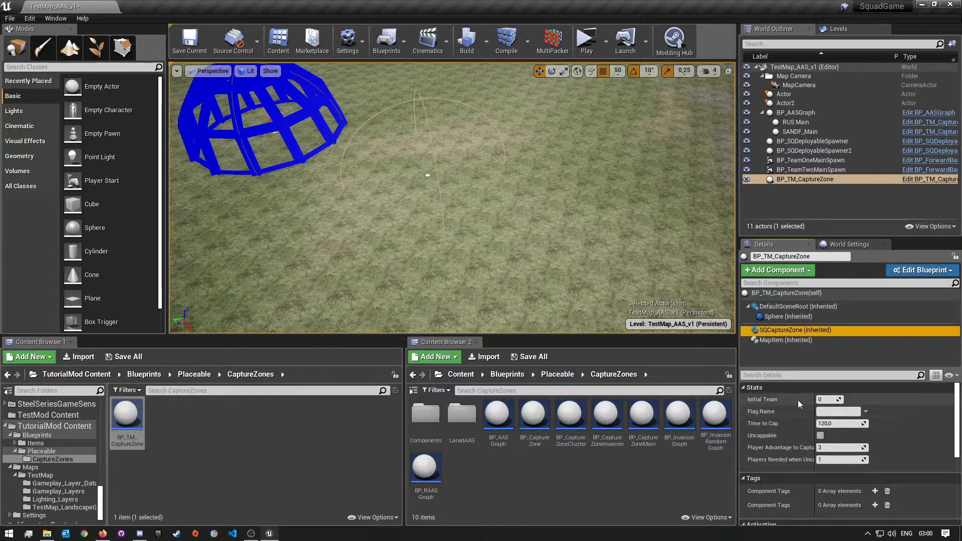
left_click(831, 399)
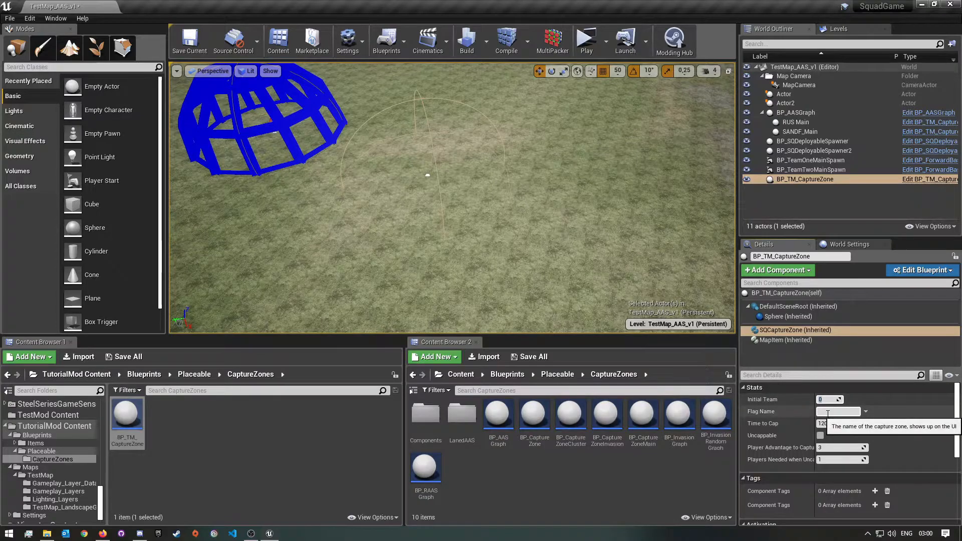
left_click(786, 293)
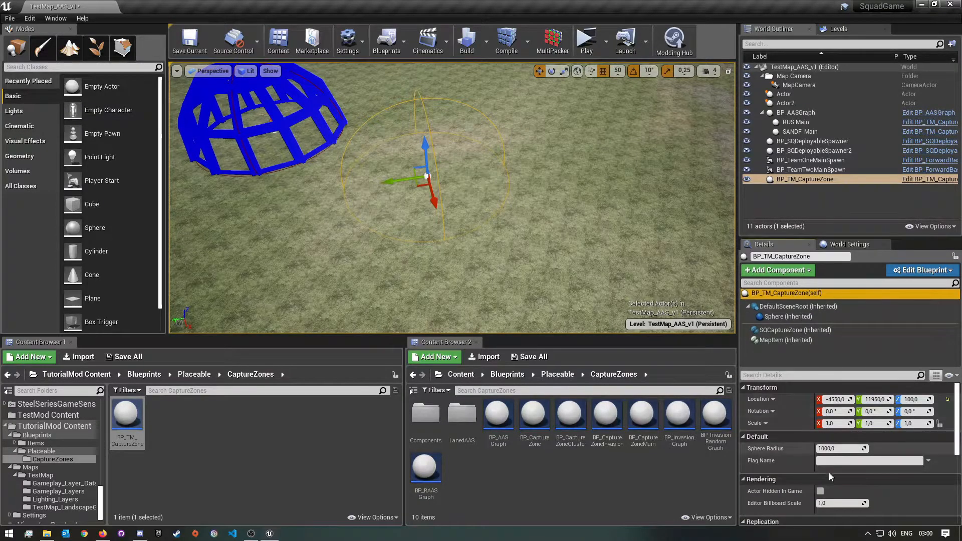
left_click(829, 461)
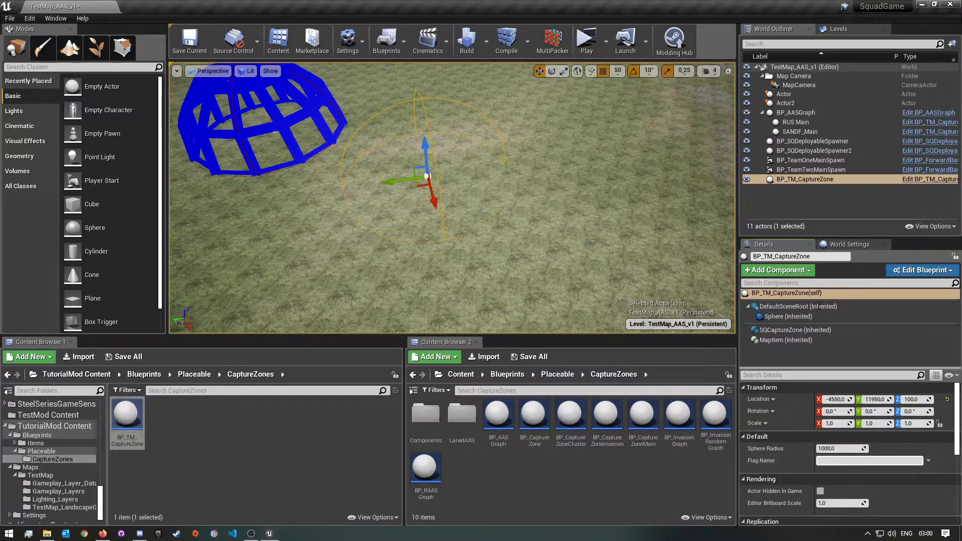
left_click(782, 330)
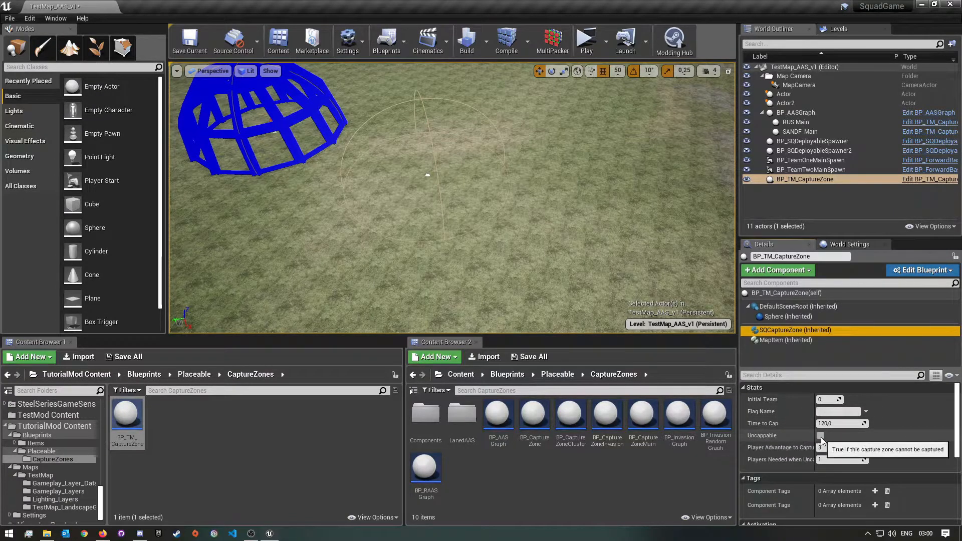
Delete the newly placed BP_TM_CaptureZone actor from the level.
right_click_drag(522, 231, 474, 236)
key("s")
key("w")
key("s")
key("w")
left_click(450, 234)
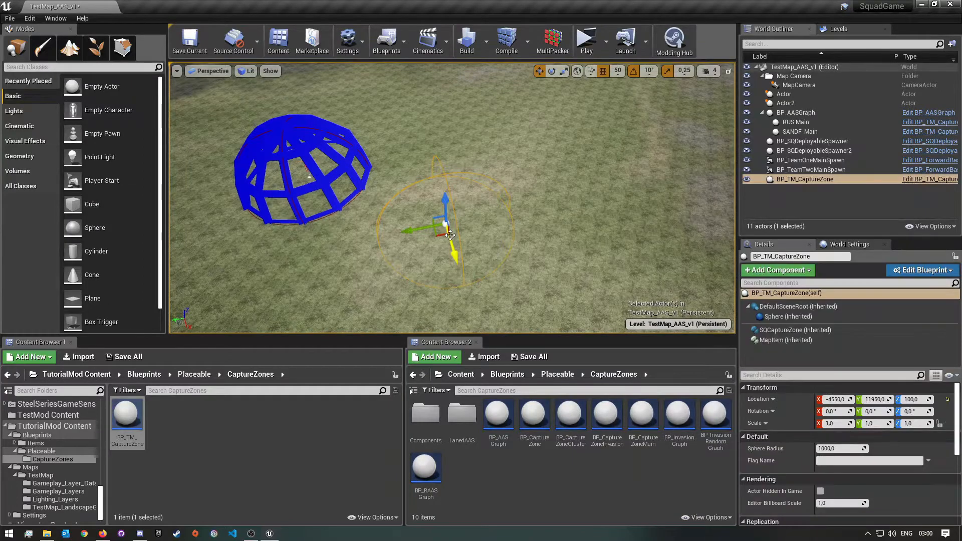
key("Delete")
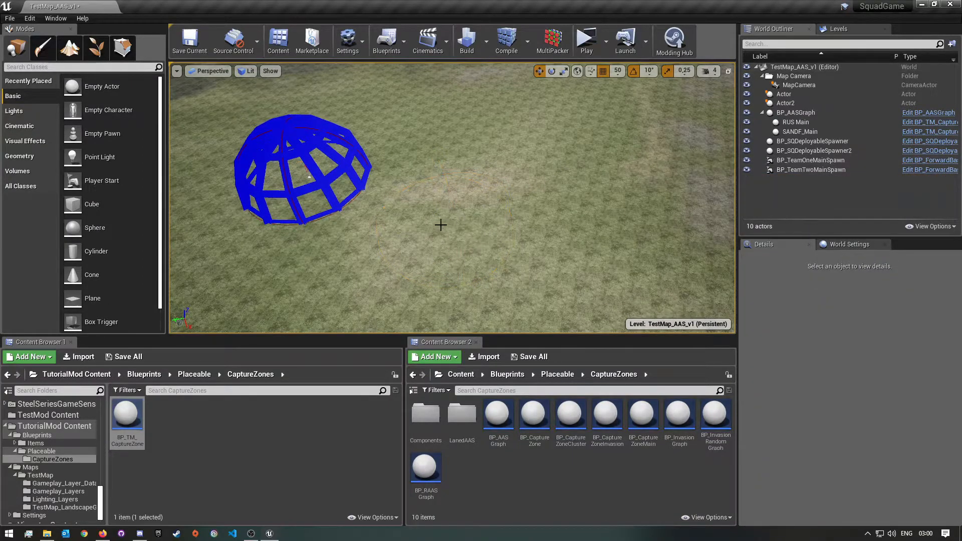
Check the Initial Team and Uncappable settings in the SQCaptureZone component of RUS Main.
right_click_drag(394, 226, 567, 240)
key("w")
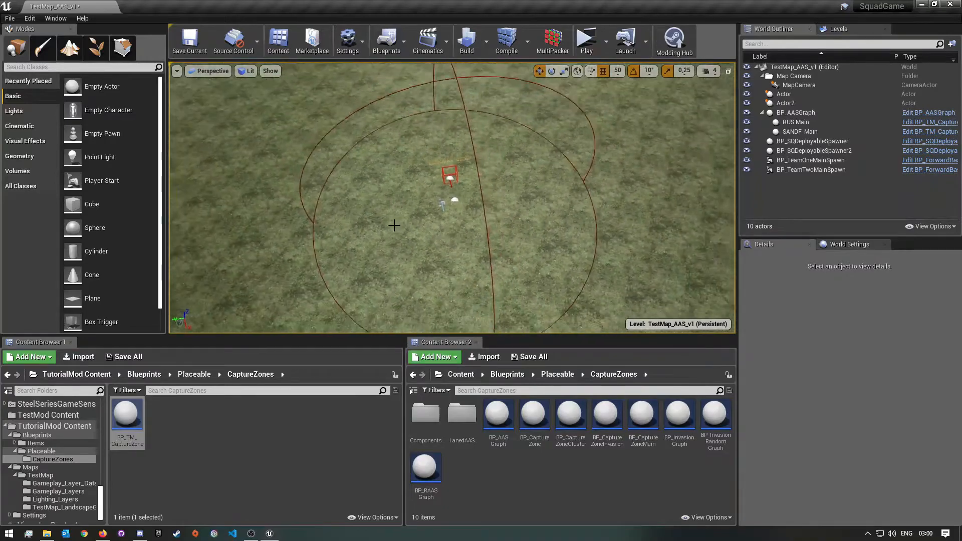
scroll(433, 195, "up", 2)
left_click(456, 201)
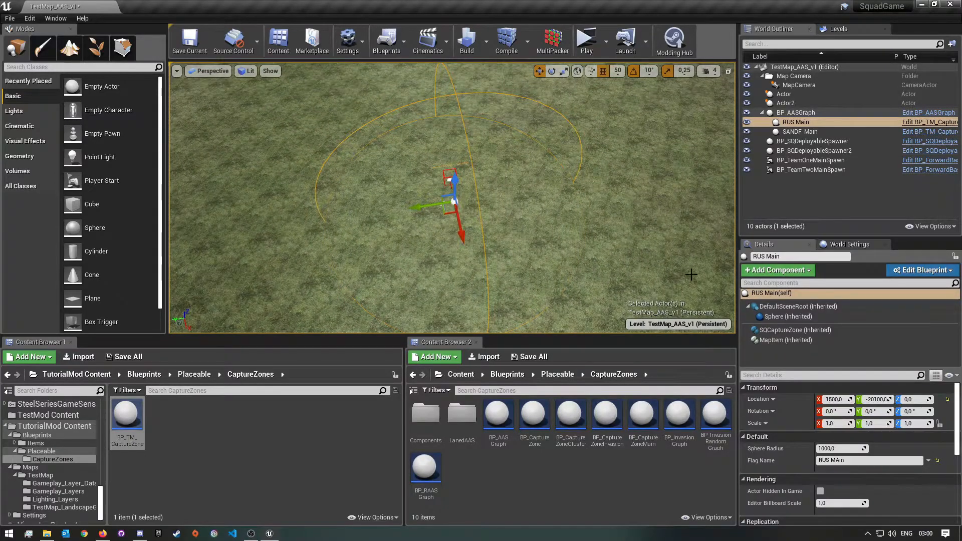
left_click(795, 330)
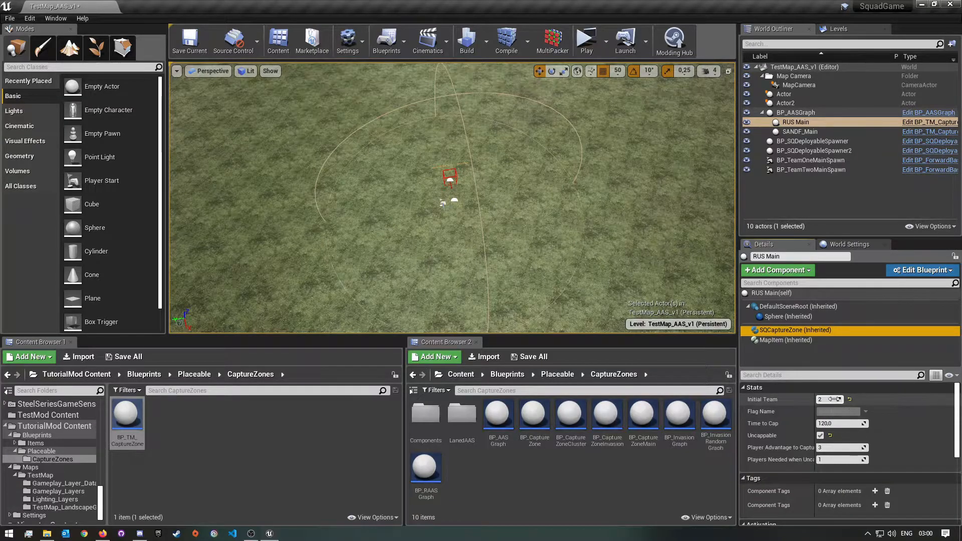
left_click(896, 417)
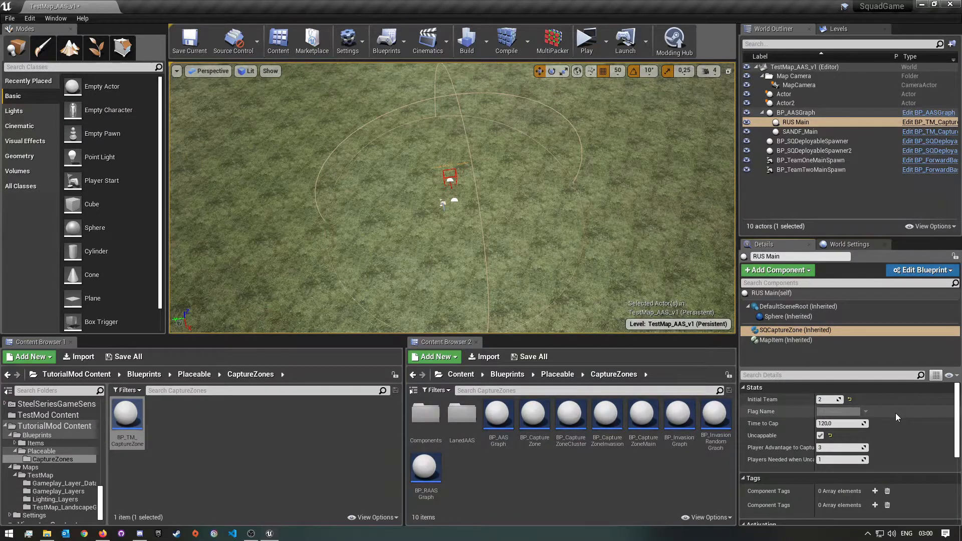
Review the main zone in the level and how SANDF_Main is nested under BP_AASGraph in the actor hierarchy.
right_click_drag(579, 258, 427, 249)
key("w")
key("s")
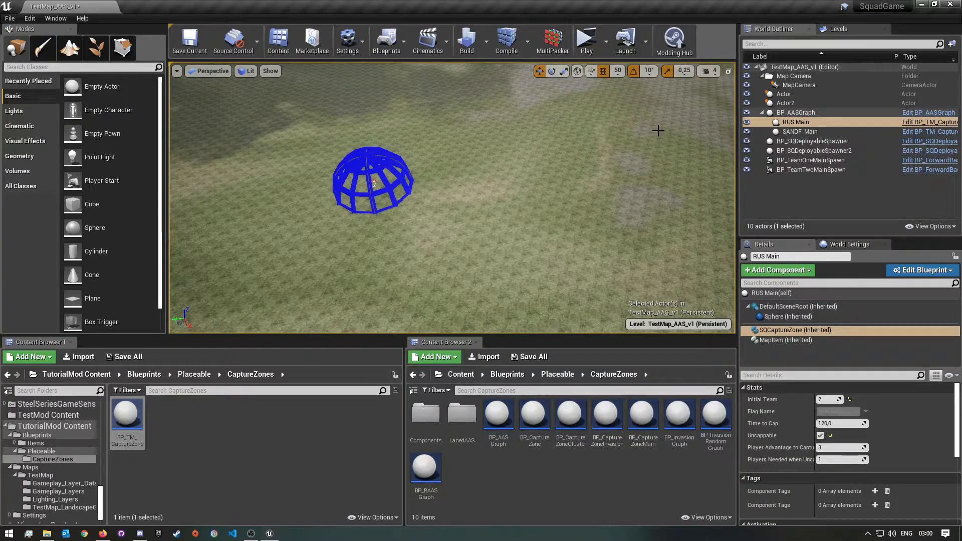
right_click_drag(563, 166, 716, 97)
right_click_drag(519, 208, 423, 246)
key("w")
mouse_move(485, 213)
right_mouse_down()
mouse_move(498, 212)
mouse_move(488, 213)
right_mouse_up()
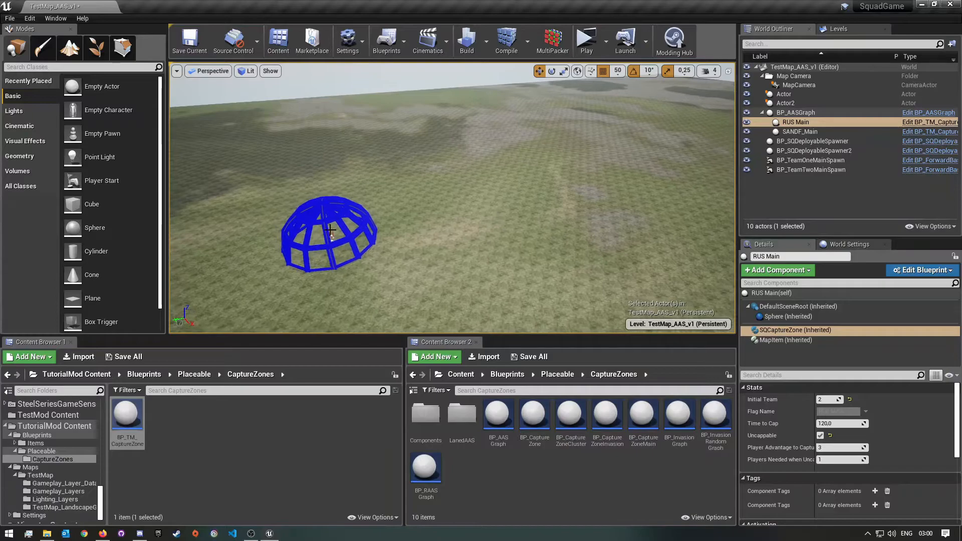
left_click(806, 182)
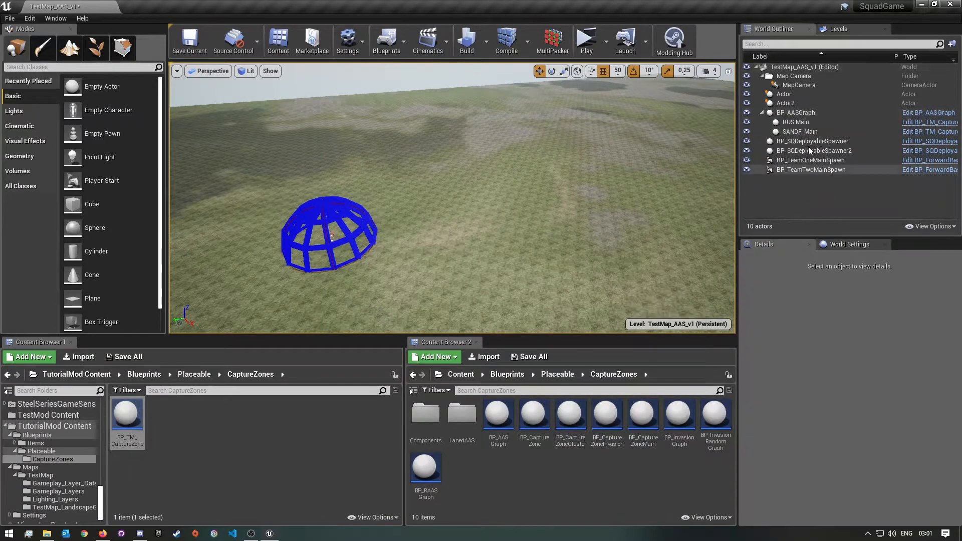
left_click(801, 132)
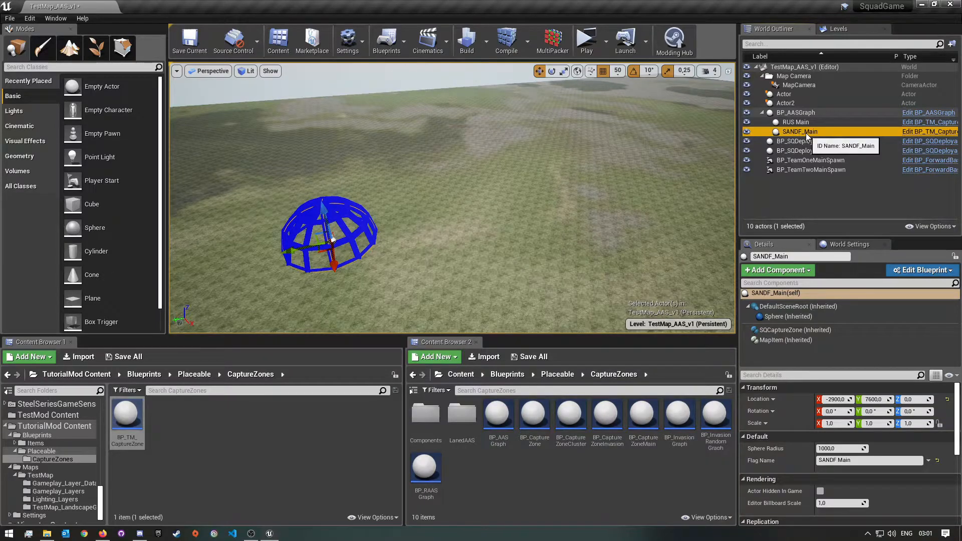
left_click(801, 113)
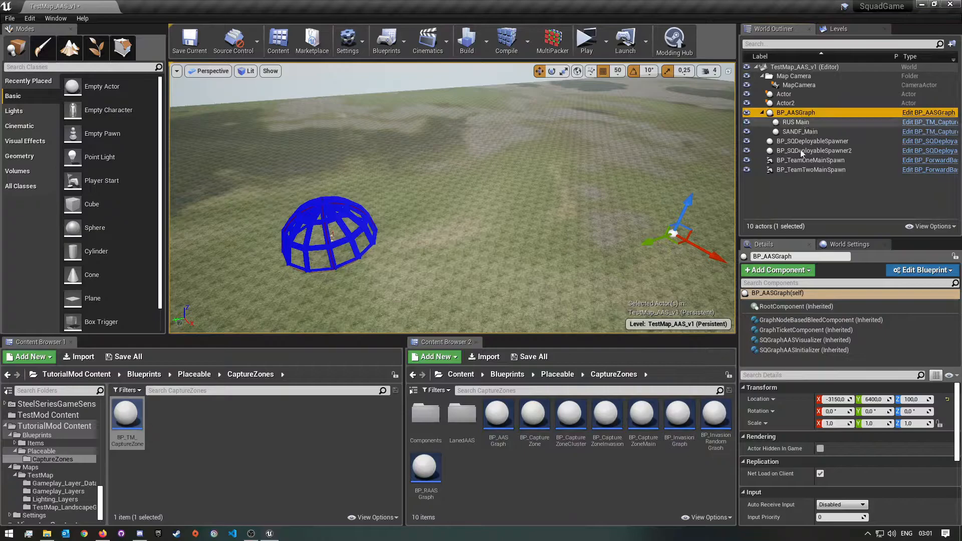
Detach the RUS Main and SANDF_Main capture zones from BP_AASGraph.
left_click(795, 133)
left_click_drag(794, 136, 795, 113)
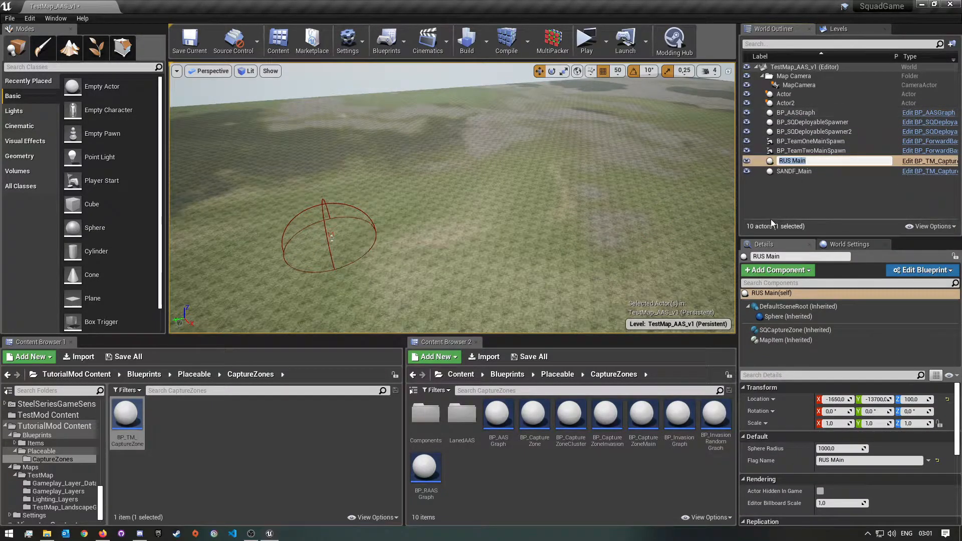
left_click(789, 194)
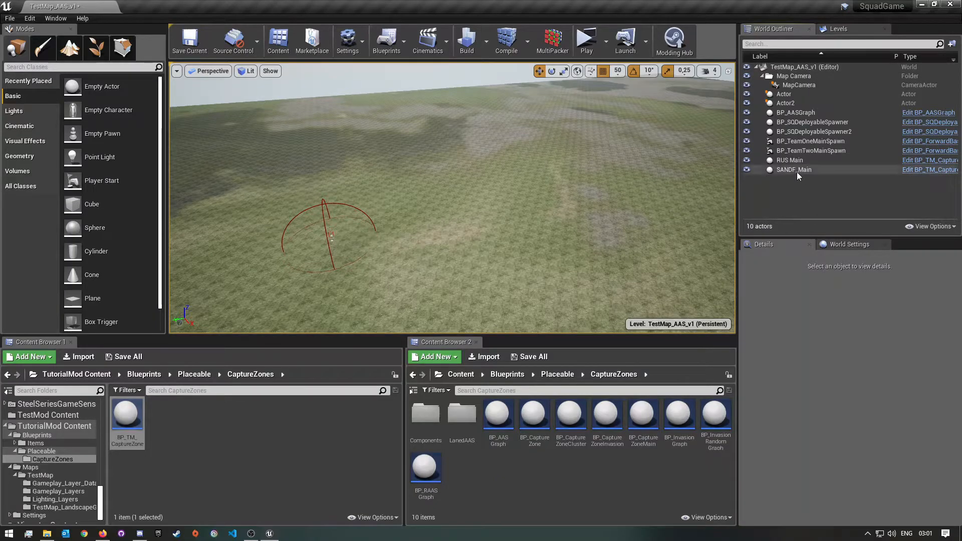
Attach the SANDF_Main and RUS Main capture zones to BP_AASGraph as child actors.
left_click(795, 170)
left_click_drag(792, 170, 798, 112)
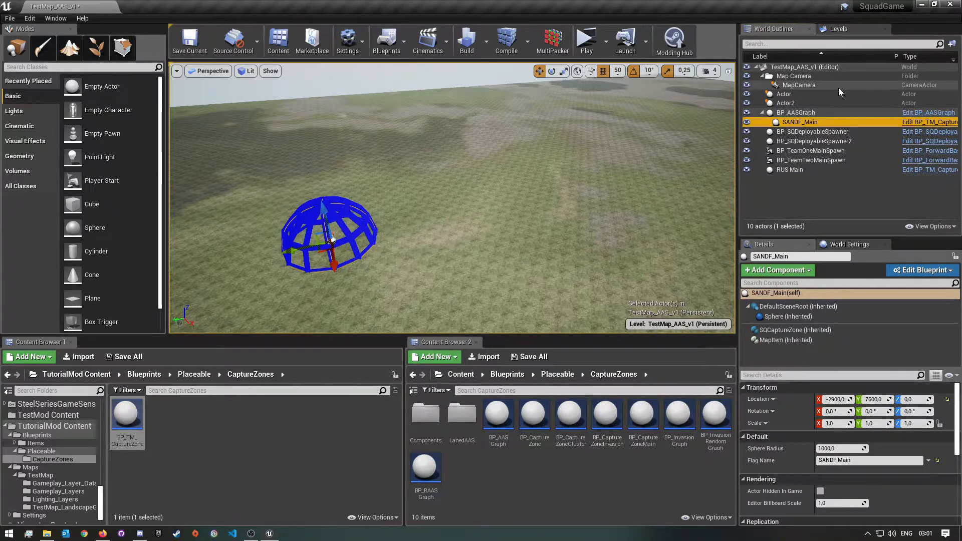
left_click(785, 171)
left_click_drag(784, 172, 804, 112)
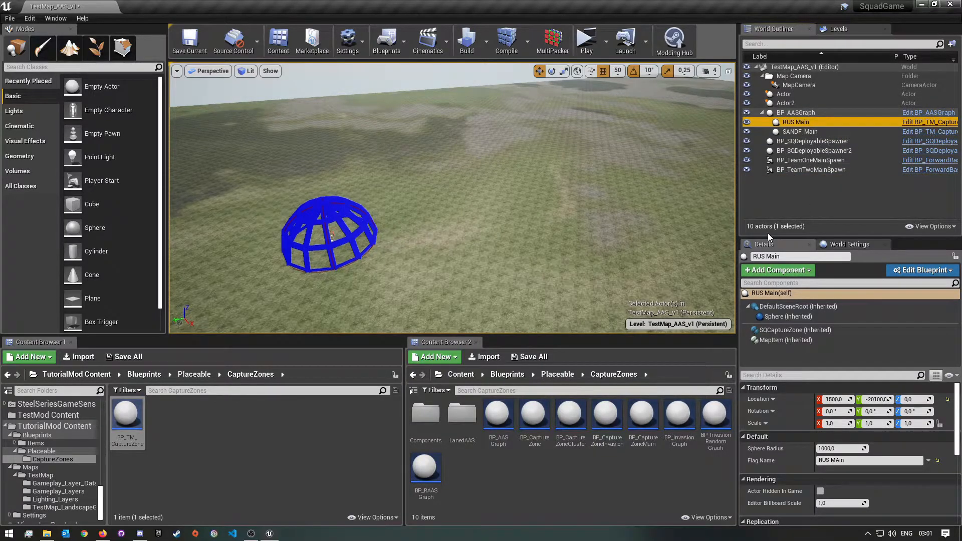
left_click(791, 185)
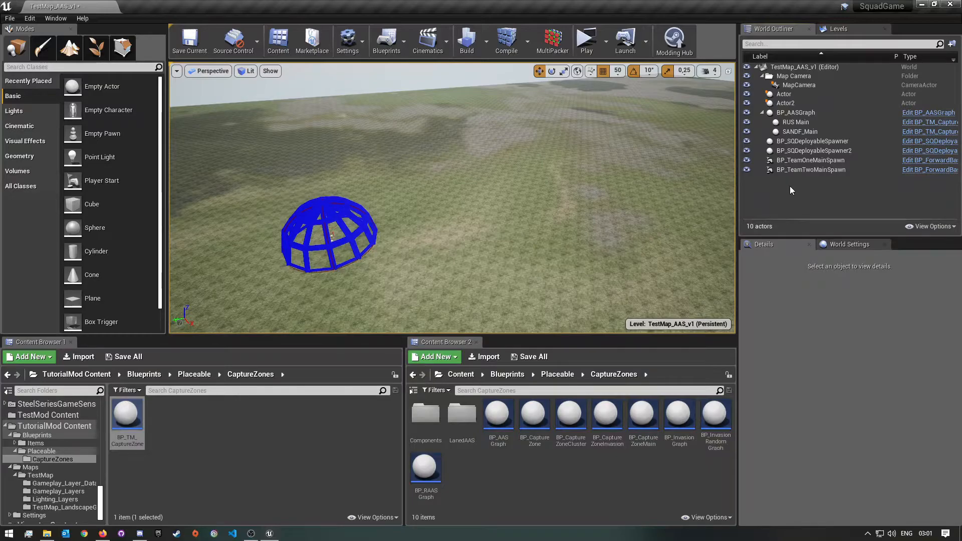
right_click_drag(573, 207, 479, 247)
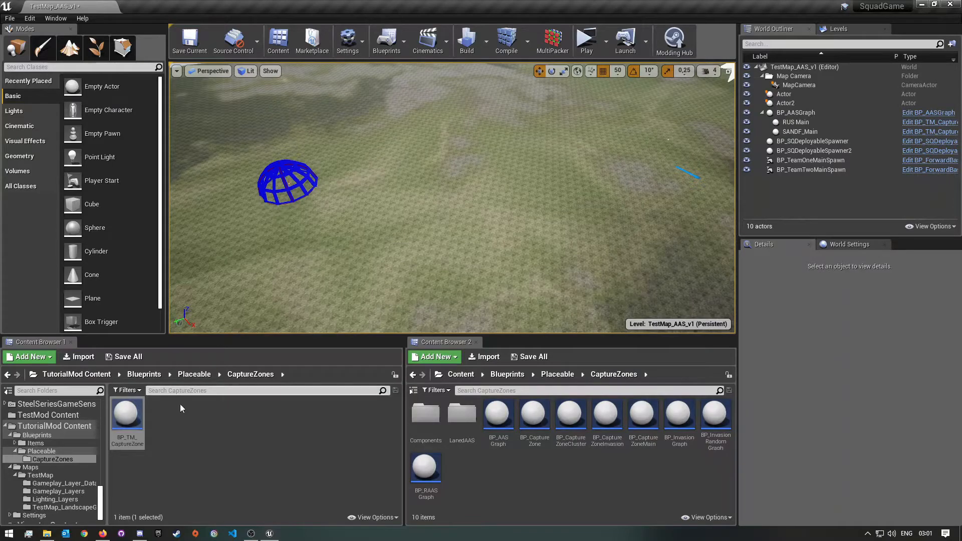
Place two BP_TM_CaptureZone actors on the landscape beyond the blue main zone, giving the first the Flag Name Cap Point 1.
left_click_drag(126, 421, 440, 208)
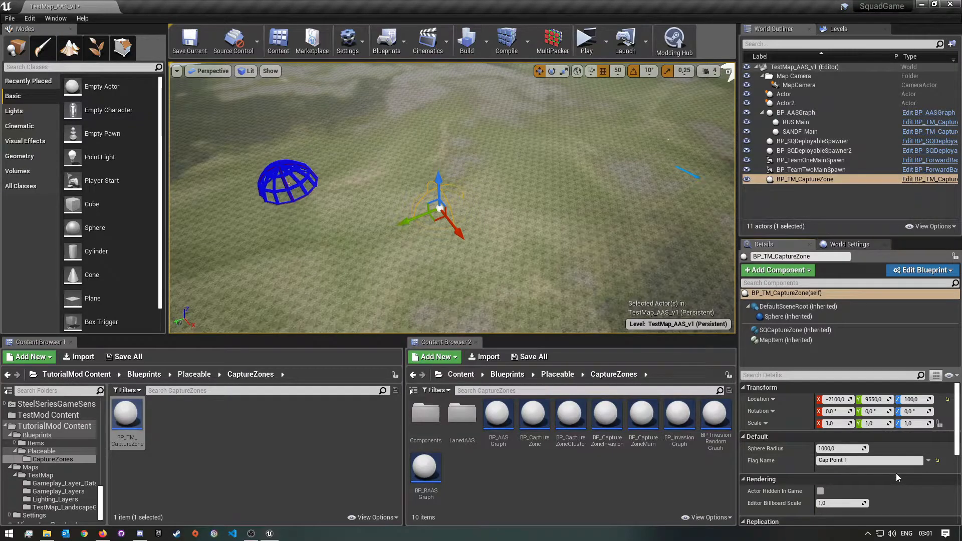
right_click_drag(528, 254, 476, 258)
left_click_drag(127, 415, 498, 214)
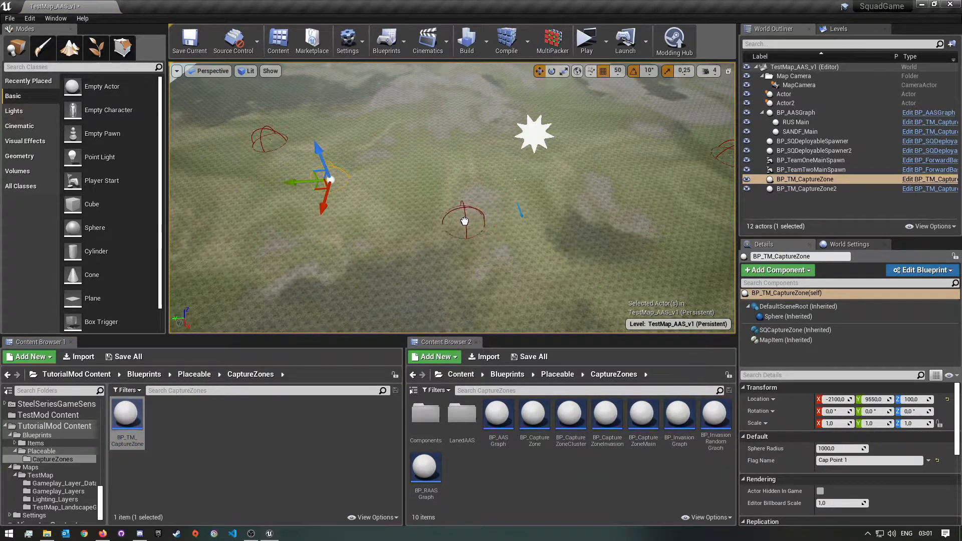
left_click(466, 218)
right_click_drag(465, 219, 389, 211)
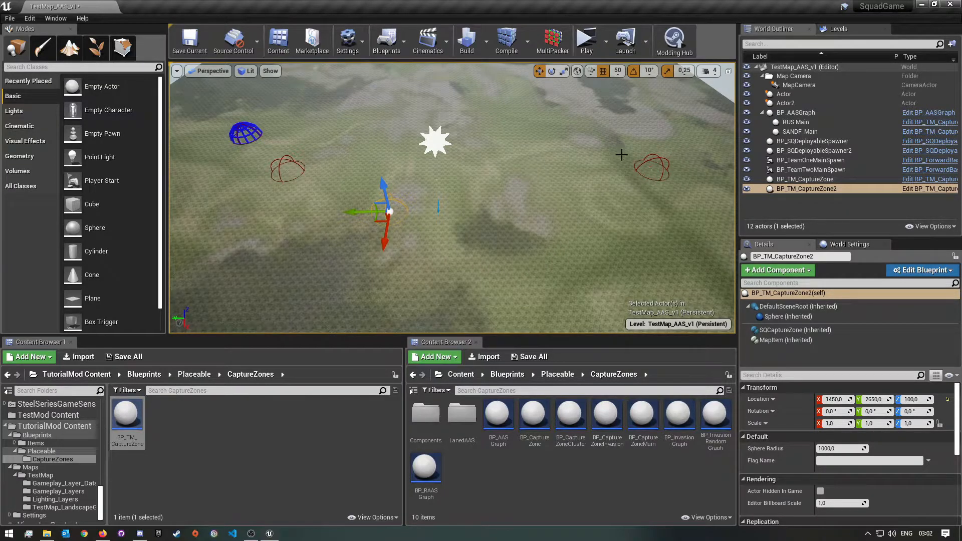
Set the Flag Name of BP_TM_CaptureZone2 to Cap Point 2.
mouse_move(519, 271)
right_mouse_down()
mouse_move(556, 271)
mouse_move(519, 271)
right_mouse_up()
key("w")
mouse_move(451, 216)
right_mouse_down()
mouse_move(481, 217)
mouse_move(464, 221)
right_mouse_up()
right_click(455, 199)
type("d")
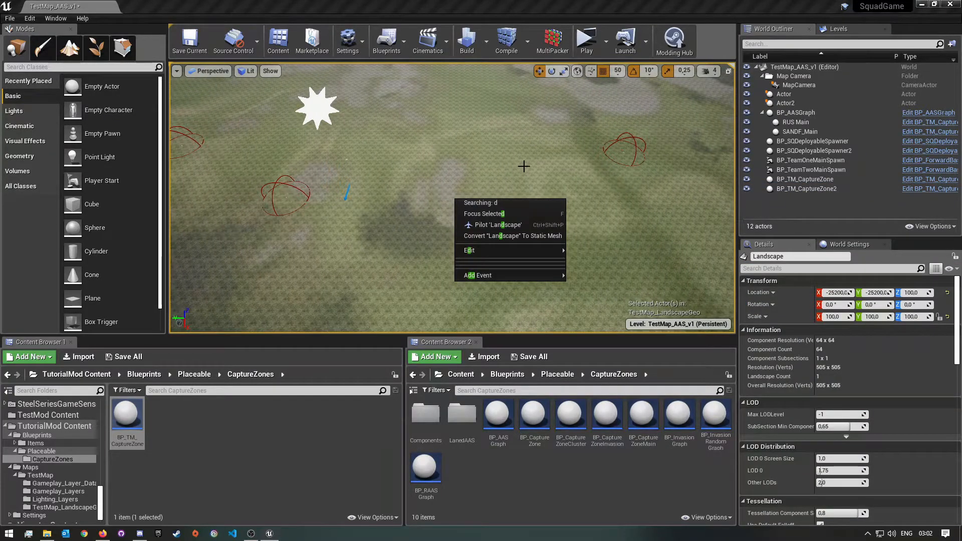
mouse_move(384, 266)
right_mouse_down()
mouse_move(421, 263)
mouse_move(381, 266)
right_mouse_up()
key("s")
right_click_drag(371, 217, 308, 225)
key("w")
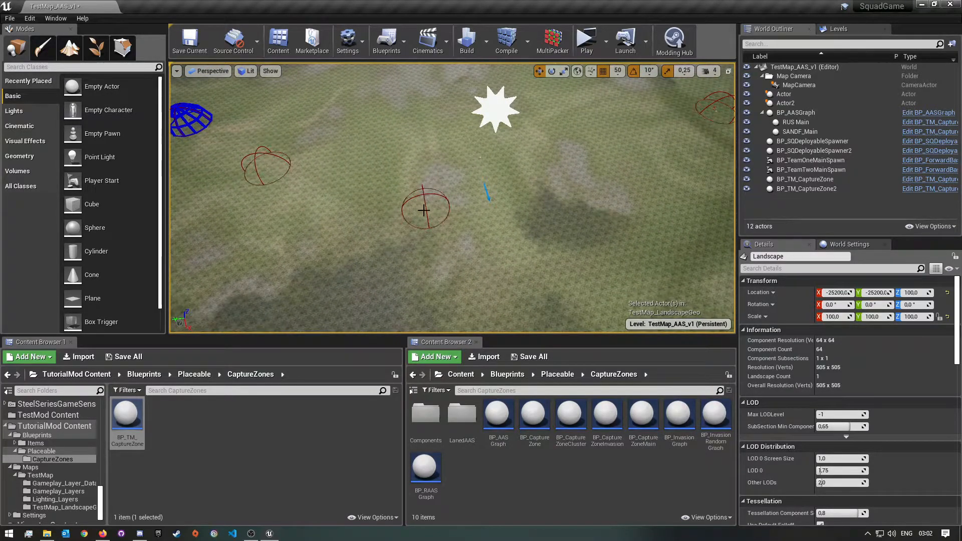
double_click(812, 188)
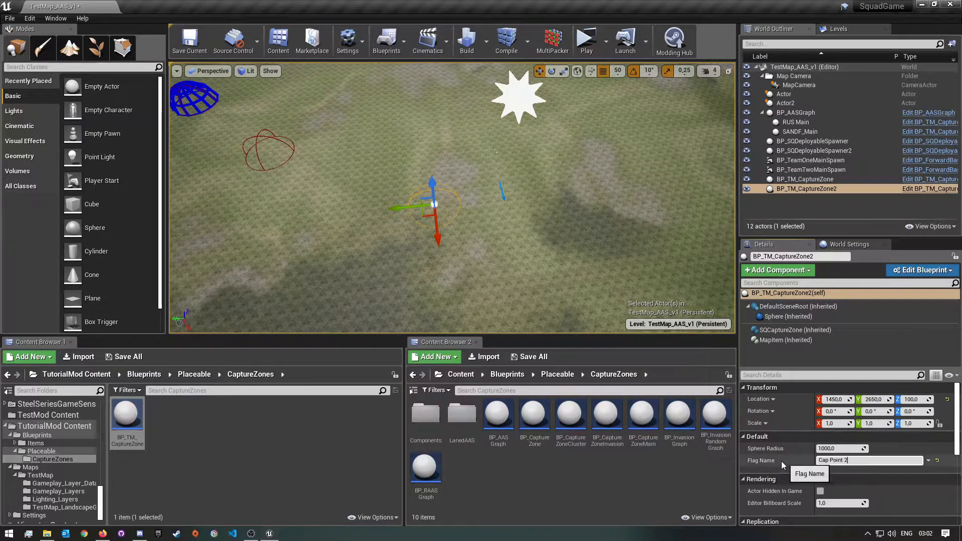
key("Return")
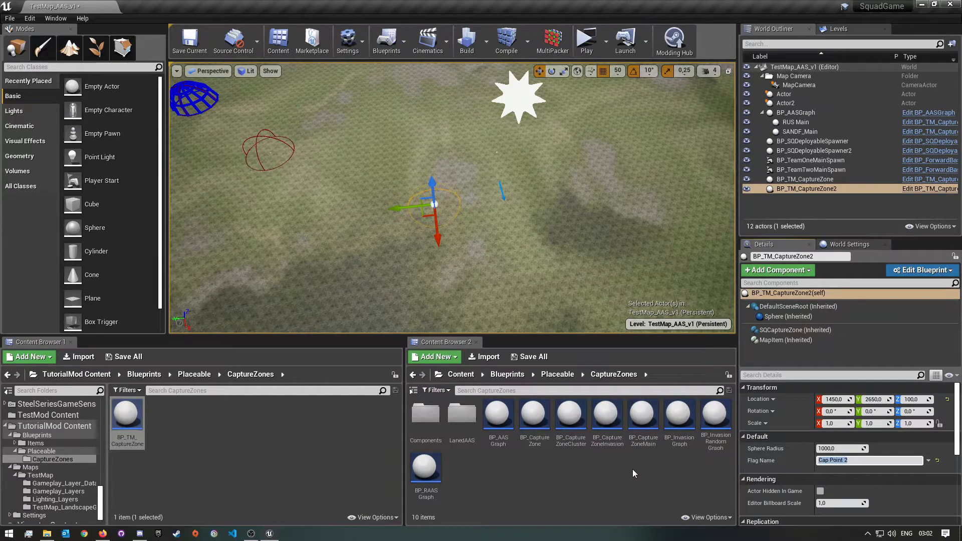
Place a third BP_TM_CaptureZone, move it to about X -7550, Y -2050, and set its Flag Name to Cap Point 3.
right_click_drag(520, 263, 374, 292)
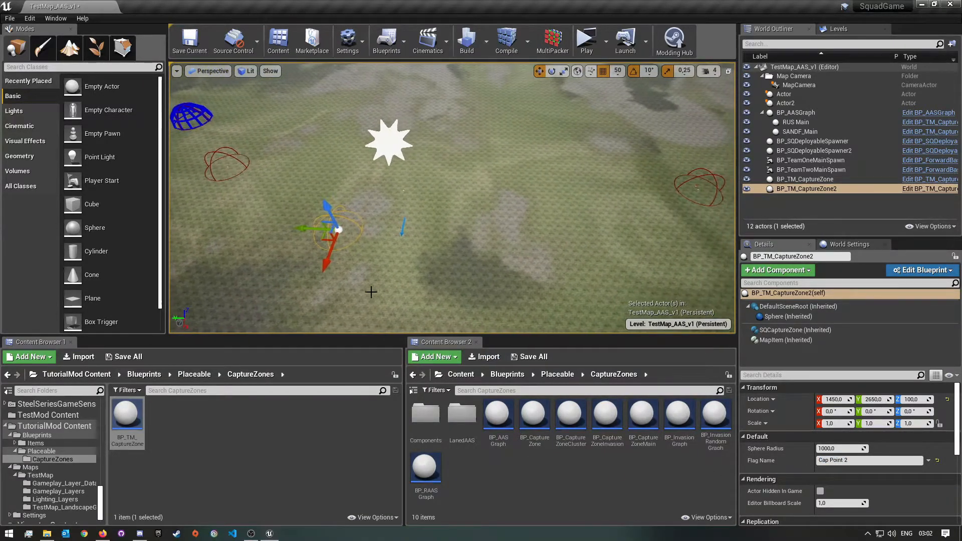
left_click_drag(136, 422, 552, 309)
right_click_drag(552, 309, 549, 319)
key("s")
left_click_drag(509, 258, 456, 142)
right_click_drag(458, 145, 485, 193)
key("w")
key("s")
left_click_drag(430, 151, 386, 144)
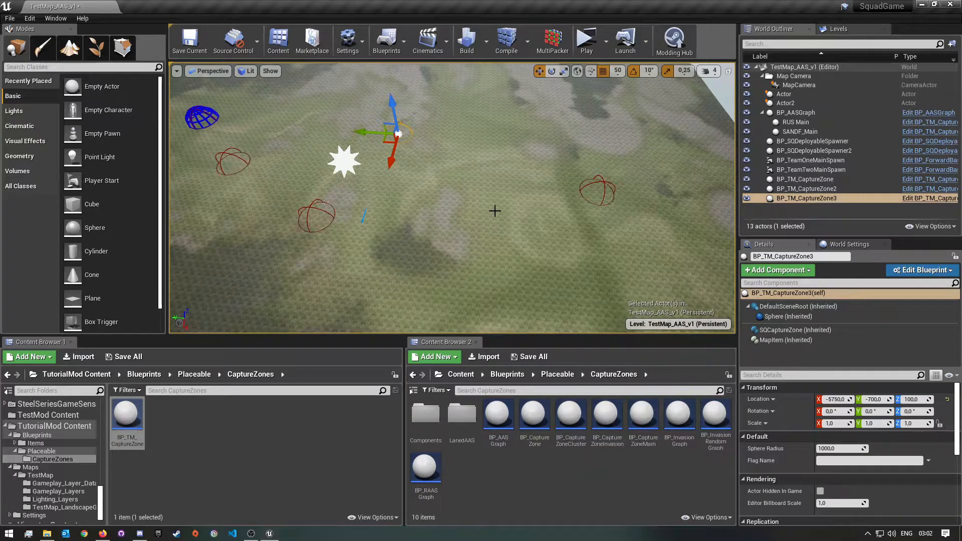
left_click_drag(385, 144, 407, 127)
left_click(829, 461)
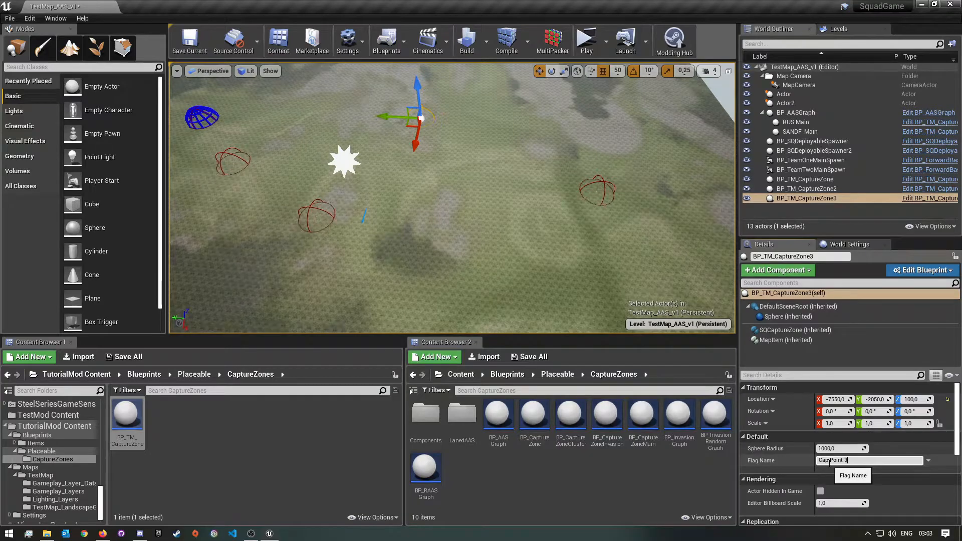
key("Return")
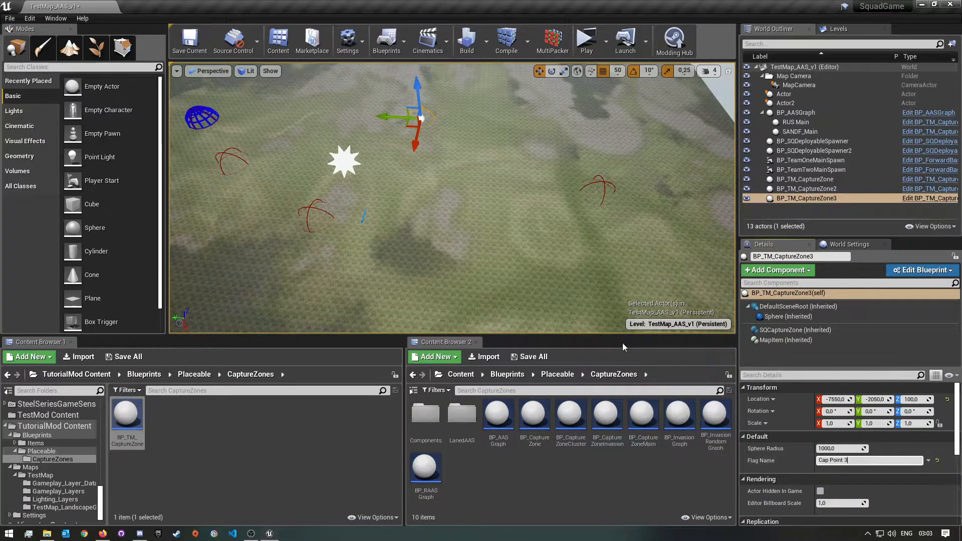
Place a fourth BP_TM_CaptureZone at about X 900, Y -7650 and set its Flag Name to Cap Point4.
left_click_drag(127, 416, 487, 226)
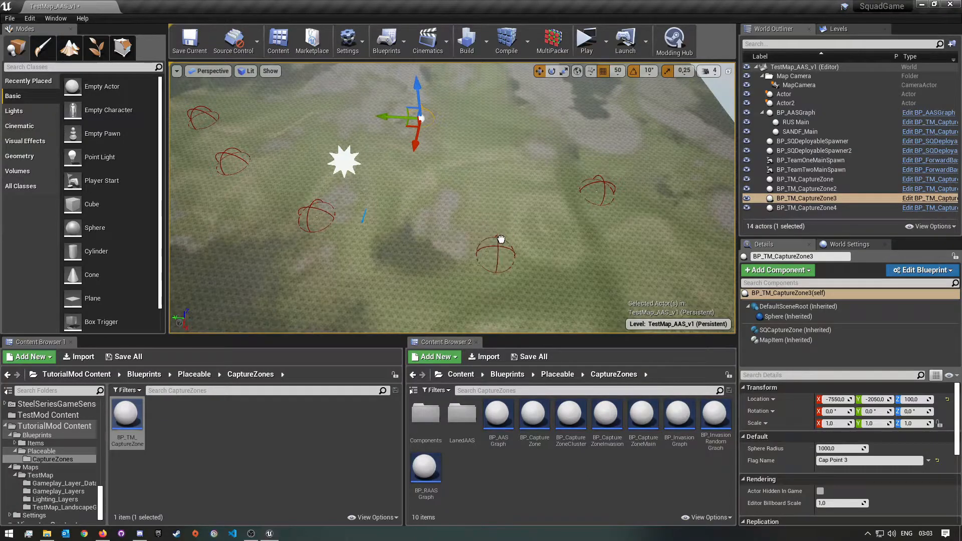
left_click_drag(501, 239, 503, 227)
left_click(497, 221)
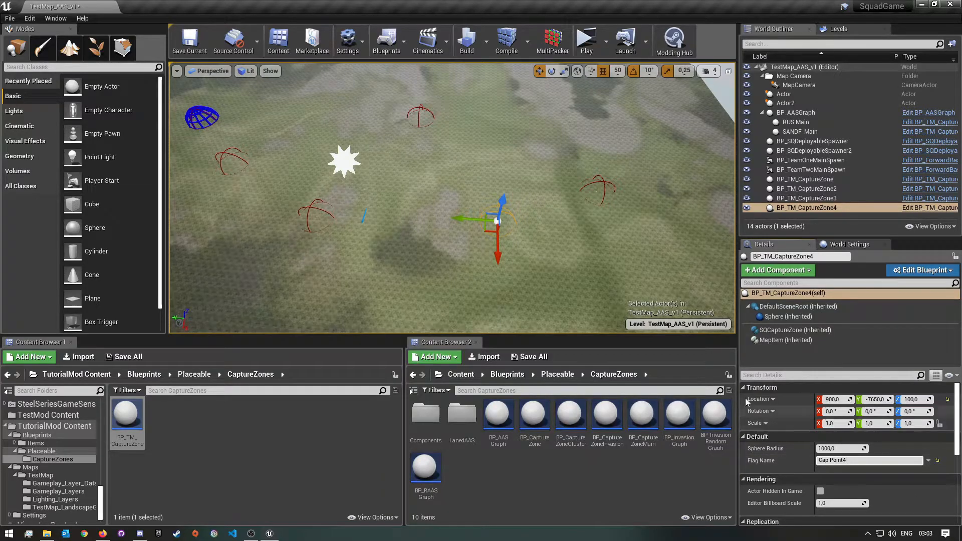
Rename the BP_TM_CaptureZone actor as Cap_Point_1.
mouse_move(419, 188)
right_mouse_down()
mouse_move(407, 188)
mouse_move(419, 177)
mouse_move(419, 189)
right_mouse_up()
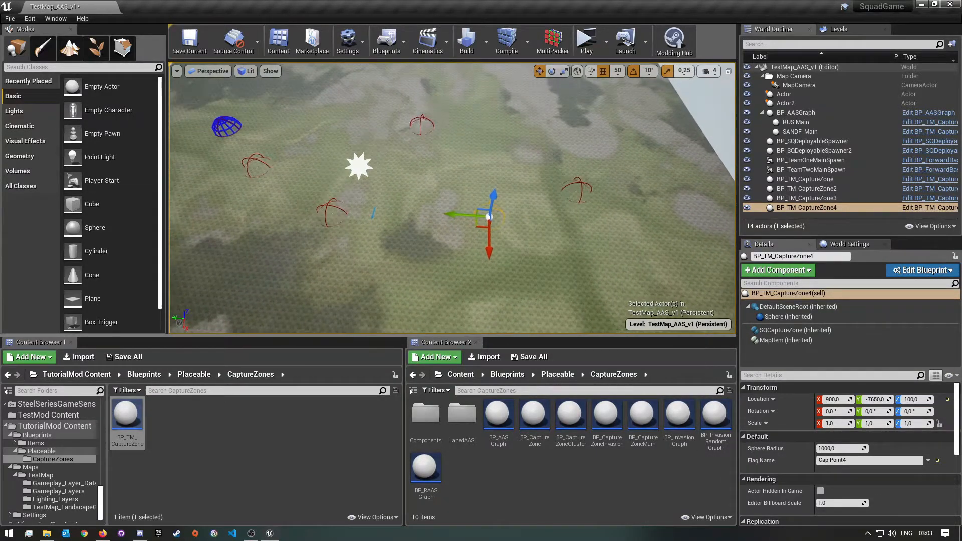
left_click(846, 179)
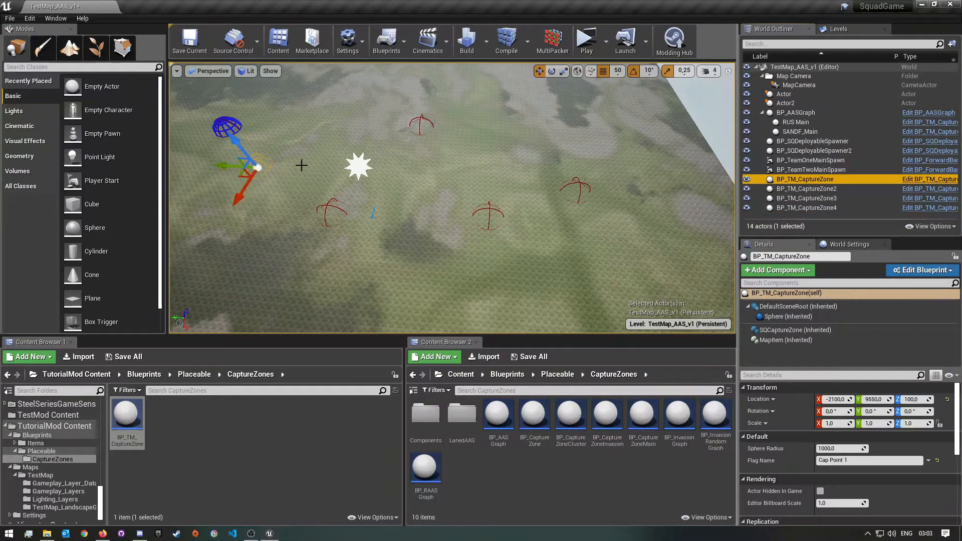
left_click(822, 180)
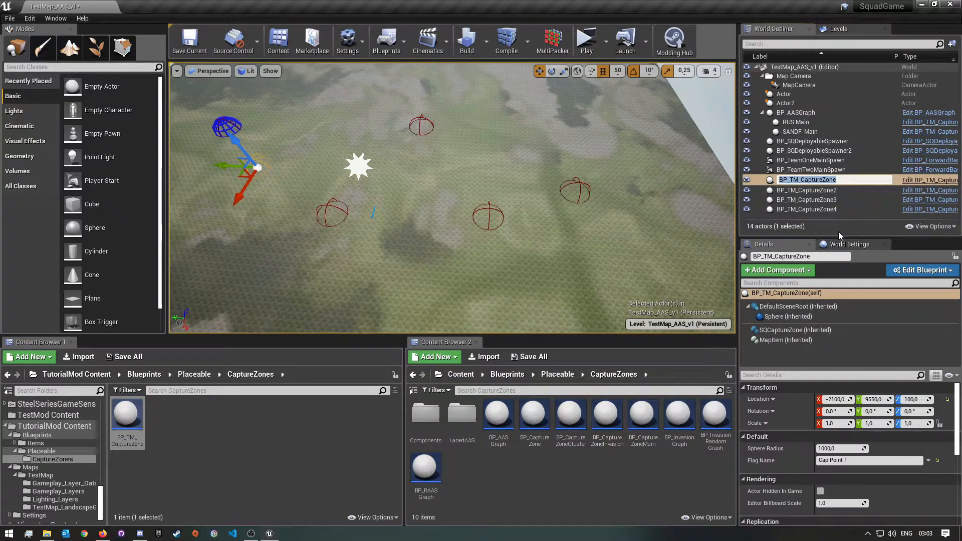
type("Cap_Point")
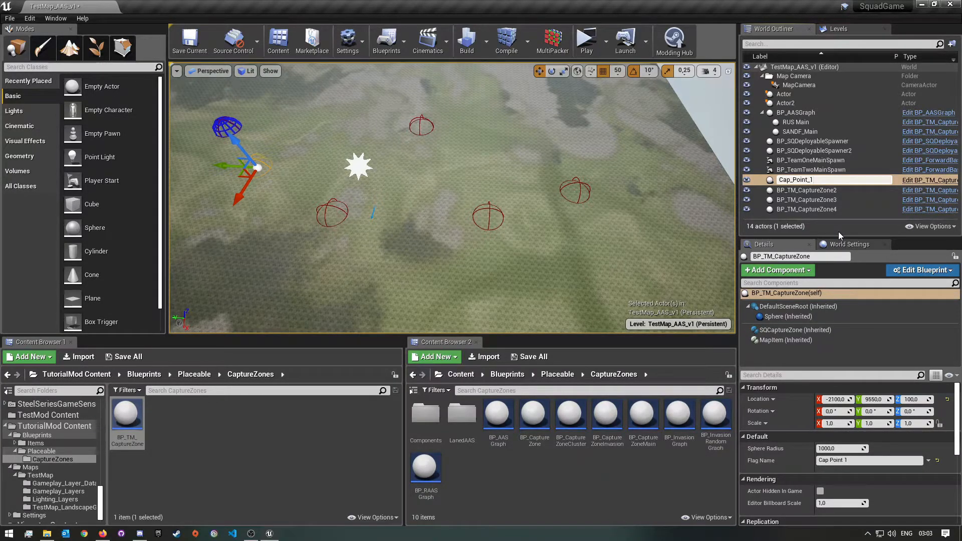
type("_1")
key("Return")
Rename the BP_TM_CaptureZone2 actor as Cap_Point_2, reusing the first capture point's name with a new number.
left_click(821, 179)
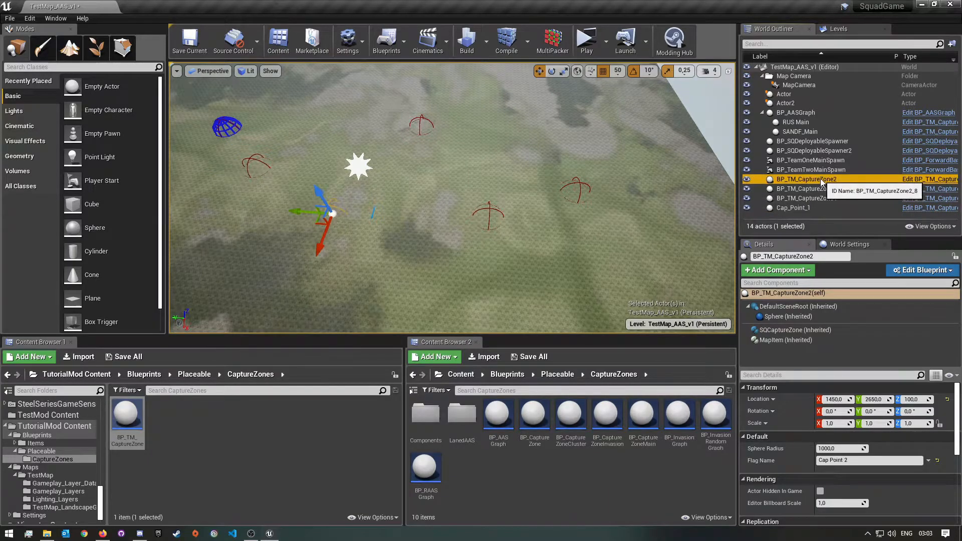
left_click(807, 209)
right_click(808, 208)
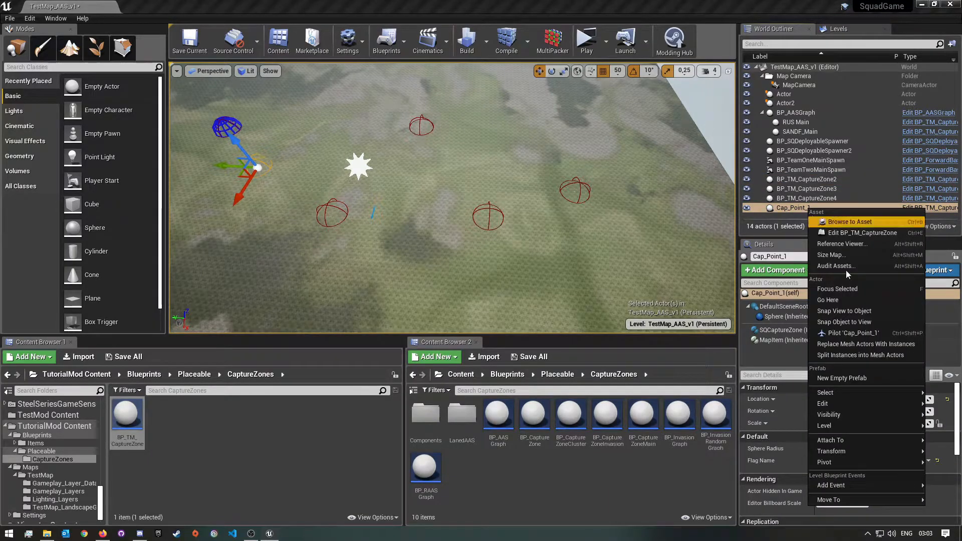
left_click(775, 211)
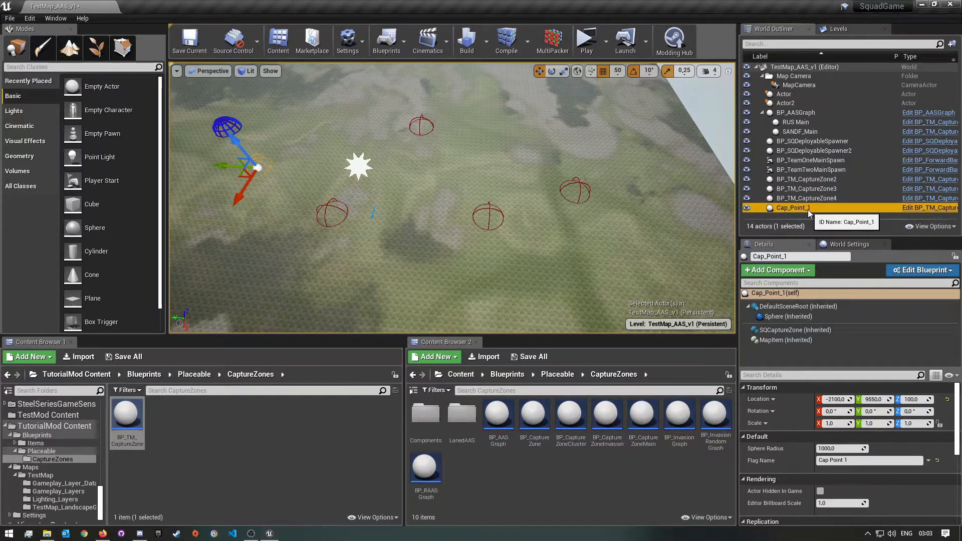
left_click(815, 179)
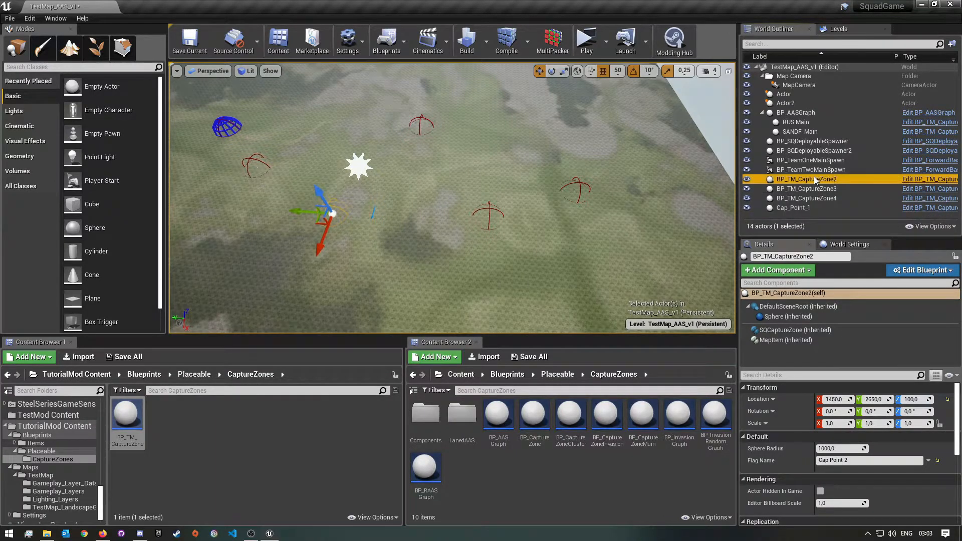
left_click(858, 179)
type("Cap_Point_1")
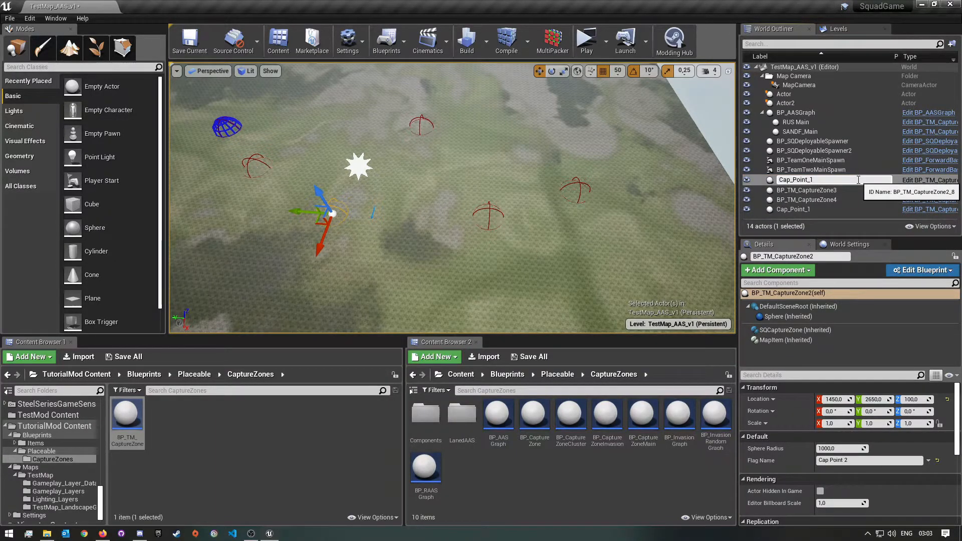
type("2")
key("Return")
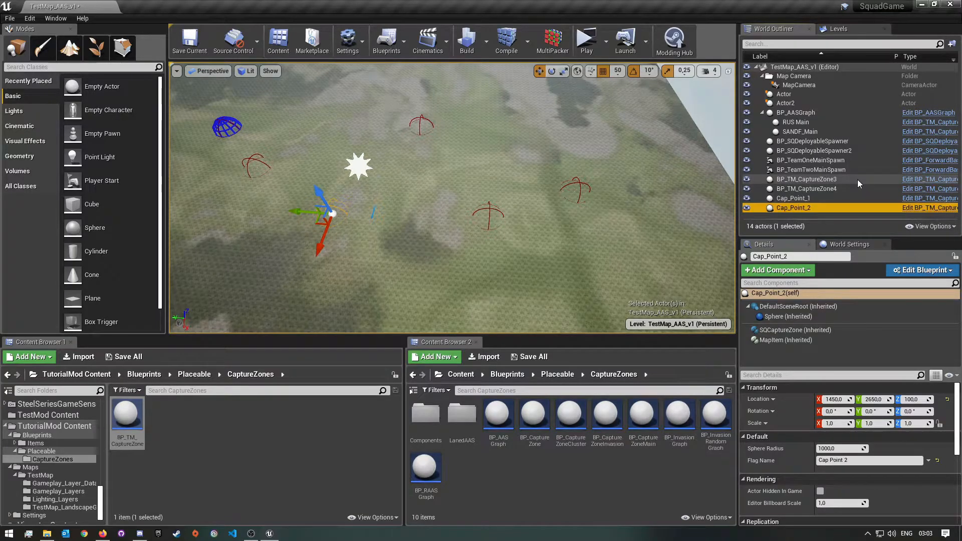
Rename the BP_TM_CaptureZone3 actor as Cap_Point_3.
left_click(832, 180)
right_click(833, 182)
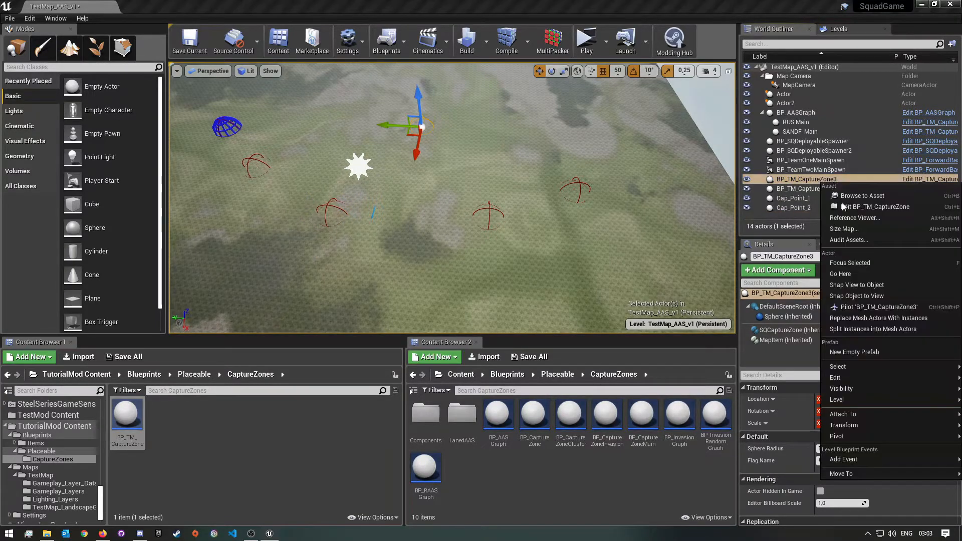
left_click(801, 179)
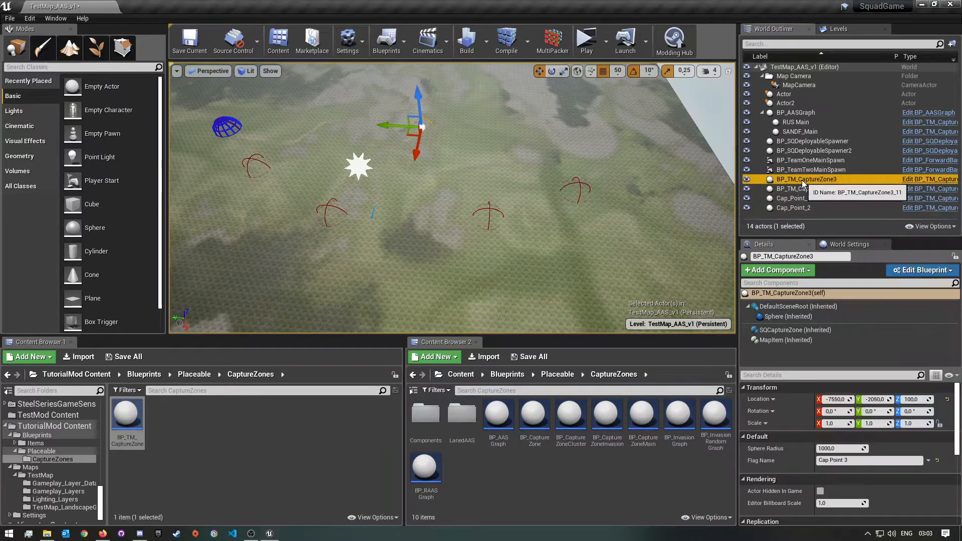
left_click(849, 178)
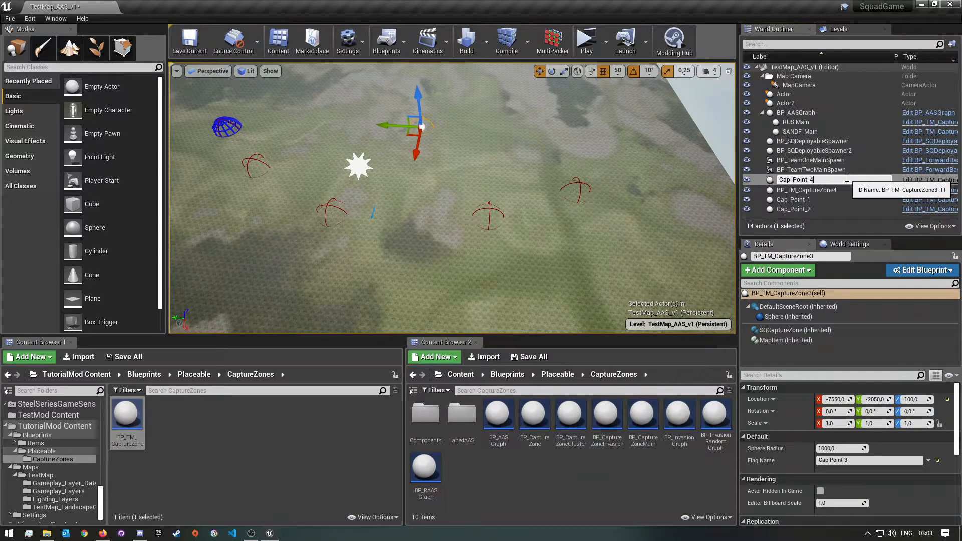
key("Return")
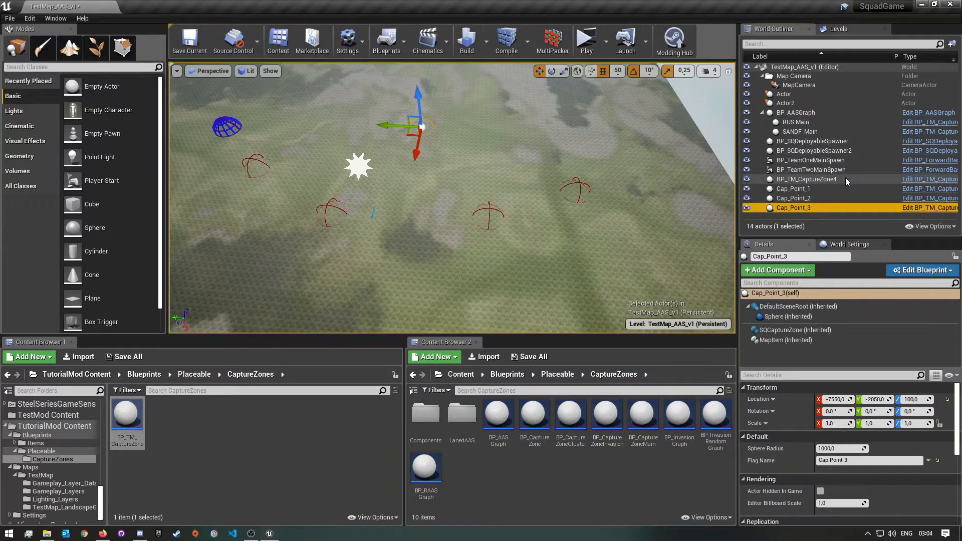
Rename the BP_TM_CaptureZone4 actor as Cap_Point_4.
left_click(823, 180)
left_click(823, 179)
type("Cap_Point_1")
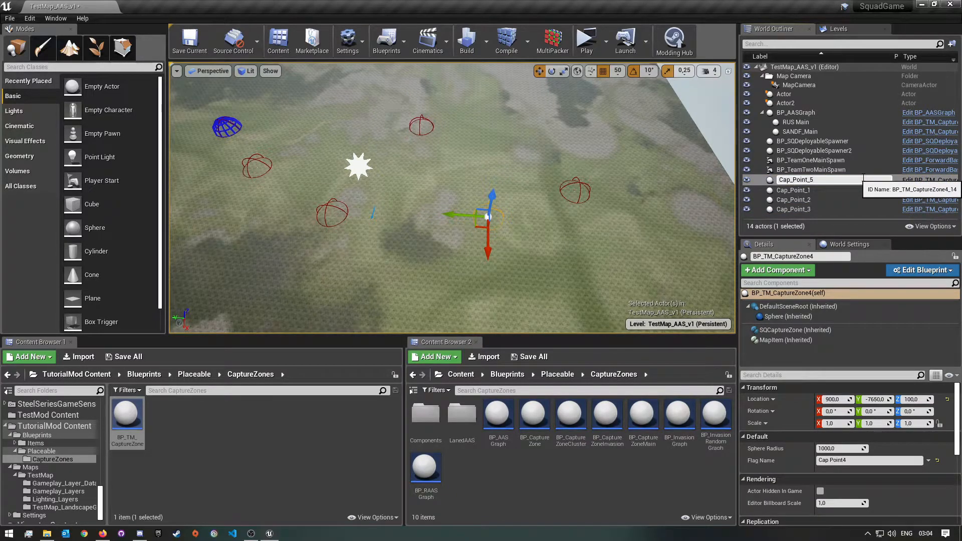
type("4")
key("Return")
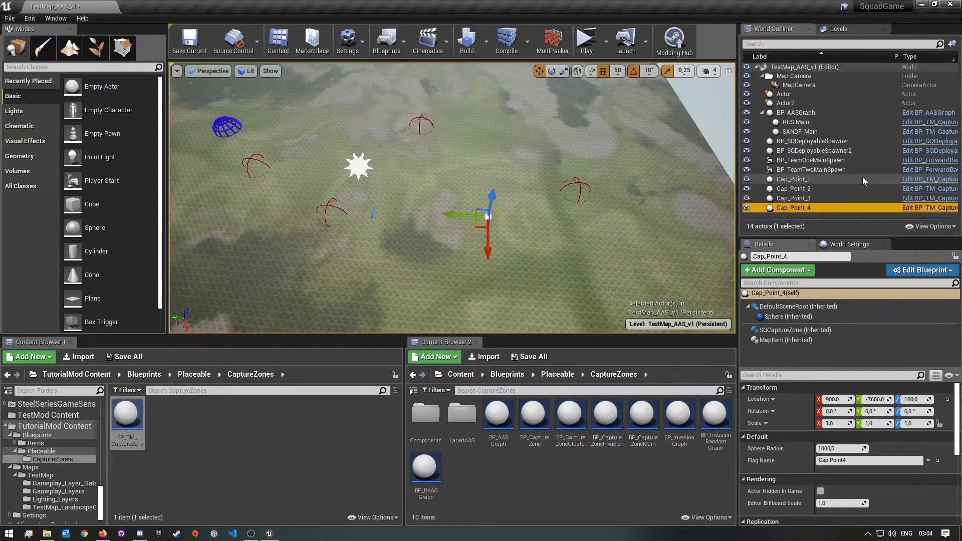
Attach Cap_Point_1, Cap_Point_2 and Cap_Point_3 to BP_AASGraph as child actors.
left_click(807, 180)
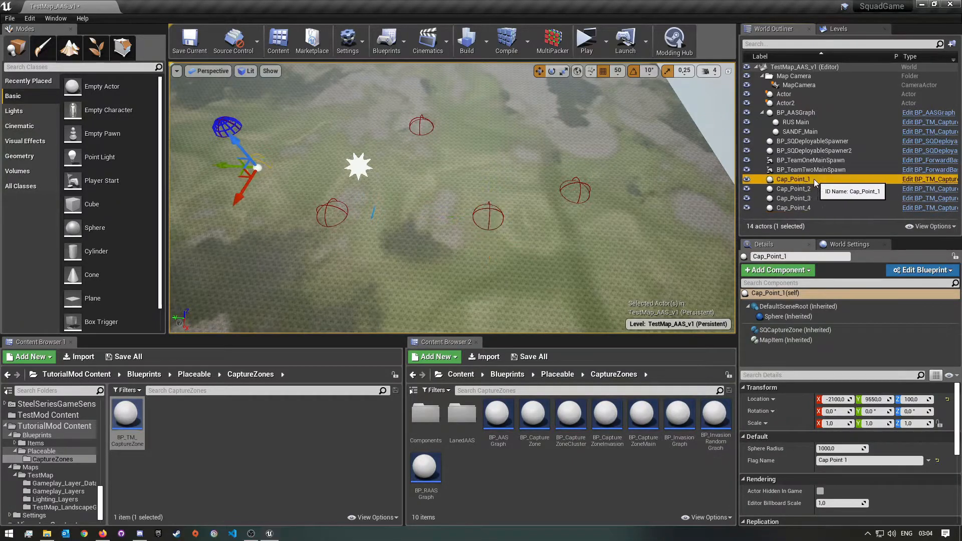
left_click_drag(793, 180, 806, 112)
left_click(790, 188)
left_click_drag(801, 151, 804, 113)
left_click_drag(791, 199, 810, 122)
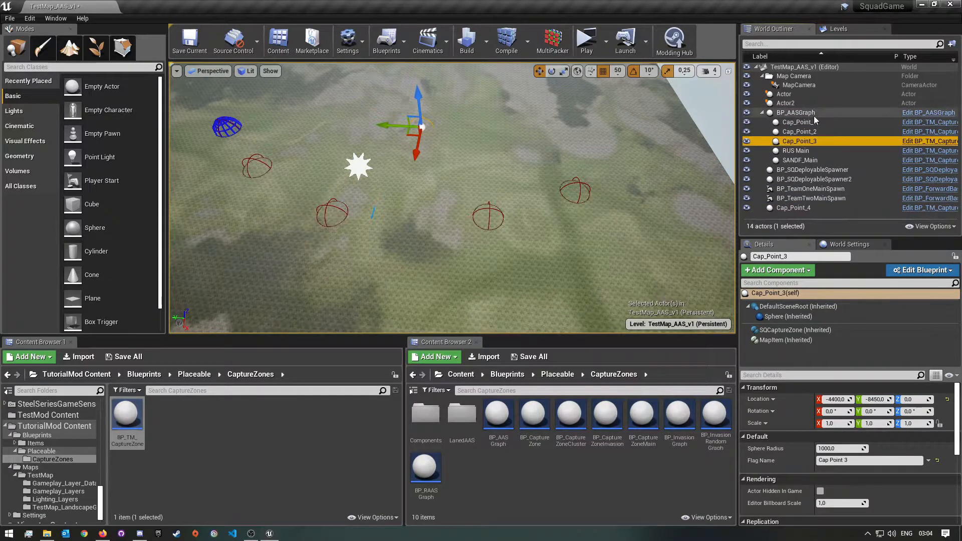
Focus on Cap_Point_4 in the level and attach it to BP_AASGraph as a child actor.
double_click(800, 208)
scroll(570, 199, "down", 6)
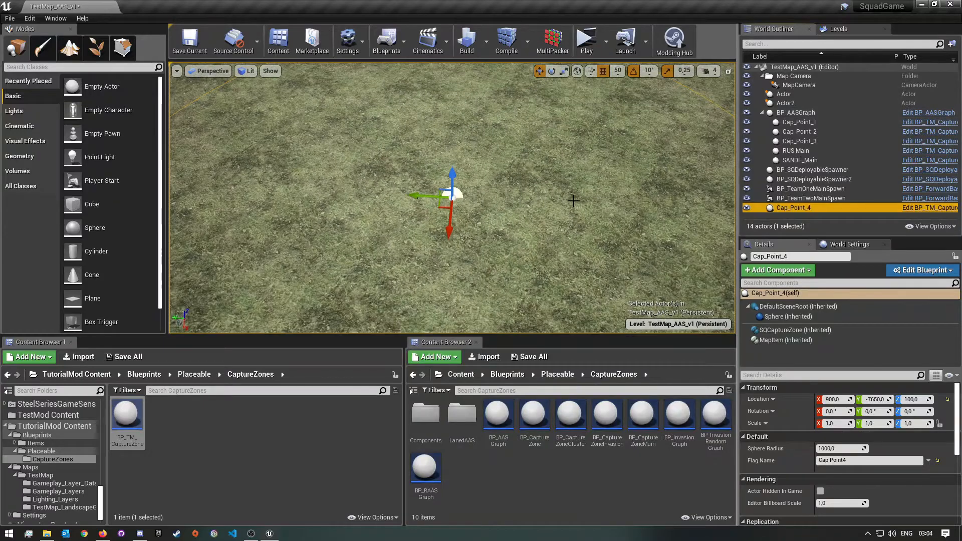
scroll(569, 199, "down", 8)
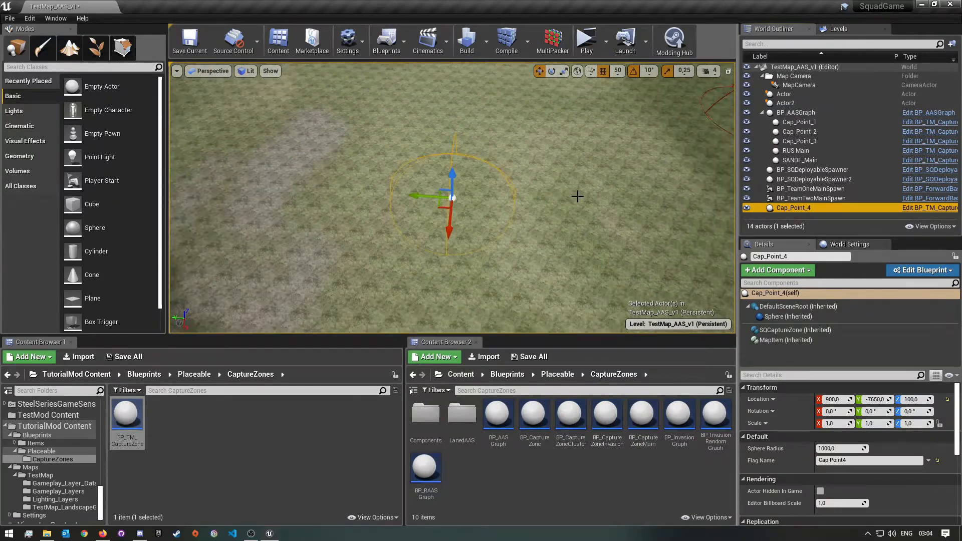
key("s")
right_click_drag(587, 194, 588, 195)
key("a")
left_click_drag(770, 211, 813, 113)
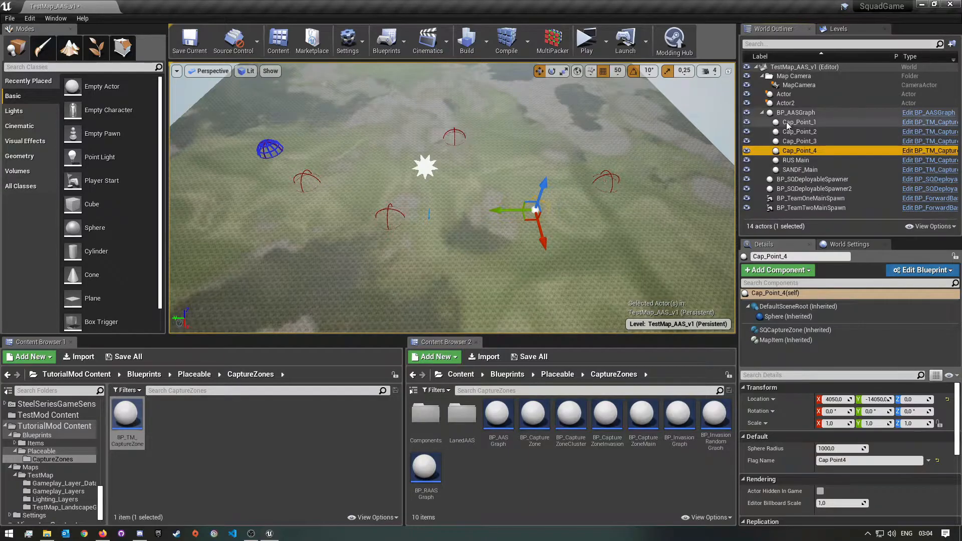
Examine the domination and mercy bleed settings in BP_AASGraph's GraphNodeBasedBleedComponent.
left_click(804, 113)
right_click_drag(451, 227, 454, 227)
key("w")
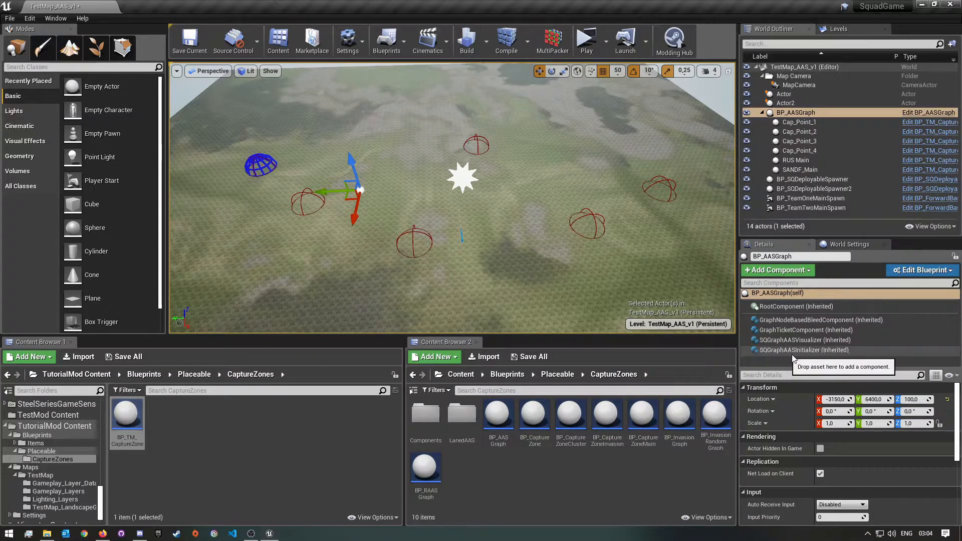
left_click(791, 321)
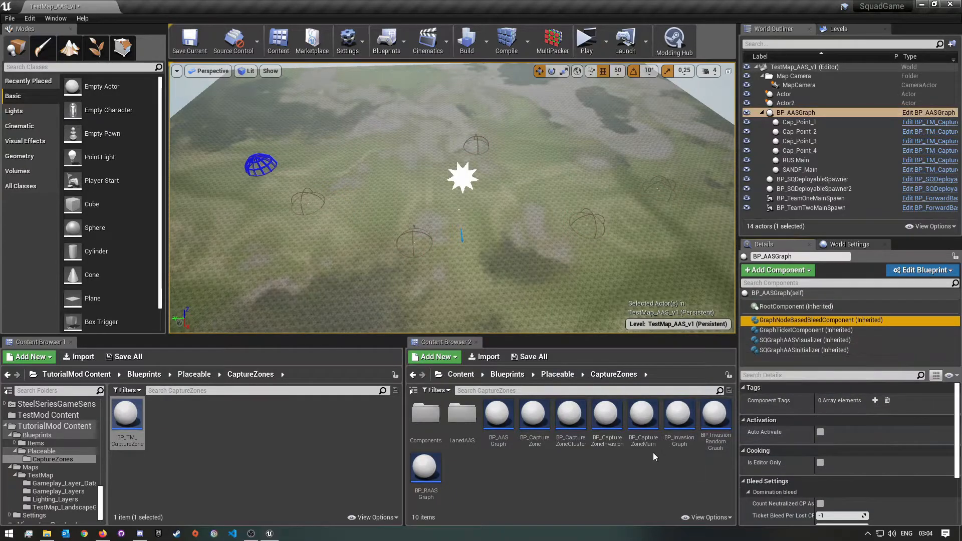
scroll(843, 439, "down", 2)
scroll(844, 439, "down", 1)
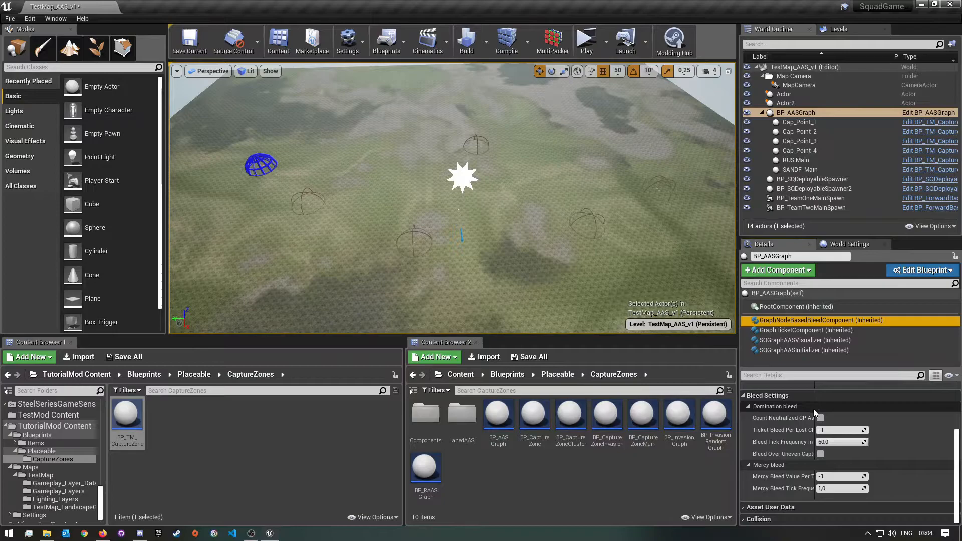
left_click_drag(813, 409, 854, 414)
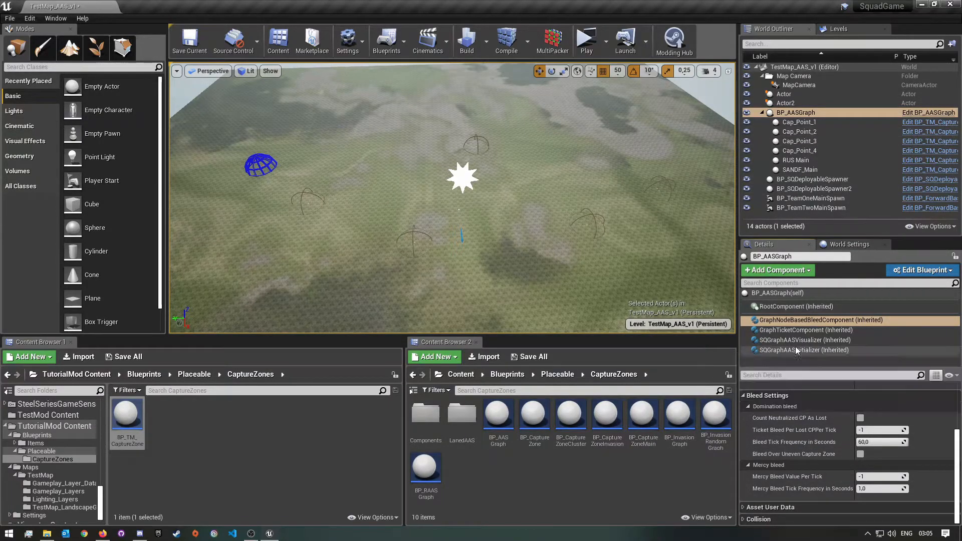
Examine the ticket loss and gain settings in GraphTicketComponent and the debug options in SQGraphAASVisualizer.
left_click(782, 332)
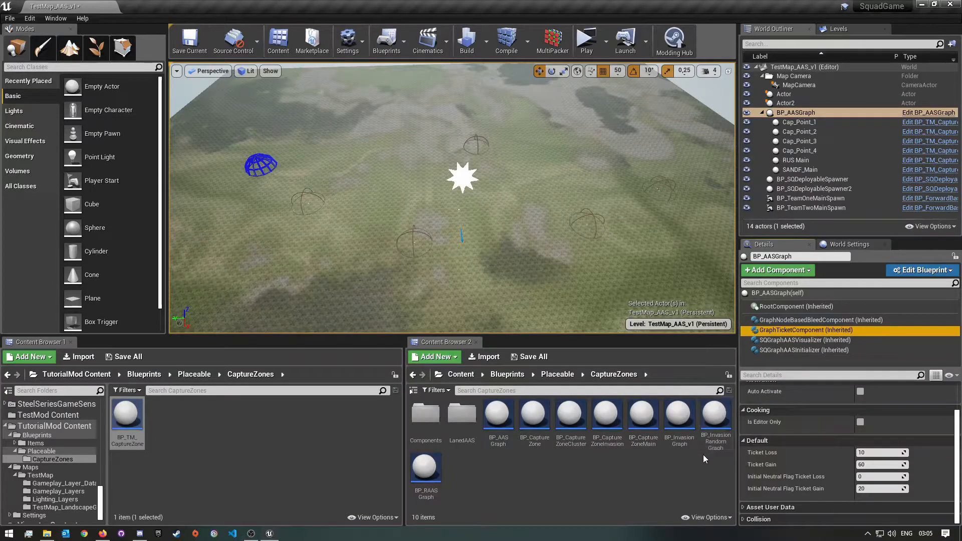
scroll(795, 440, "down", 5)
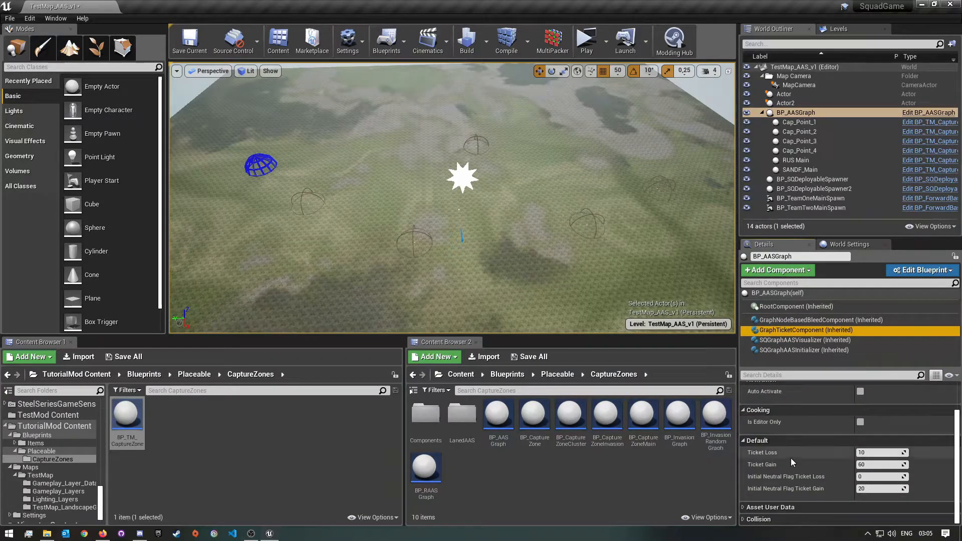
left_click(874, 454)
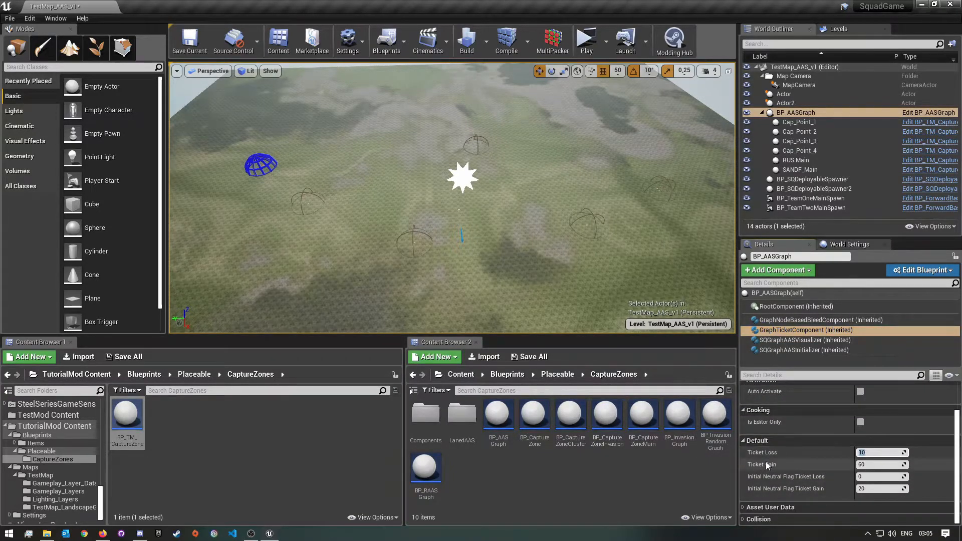
left_click(768, 462)
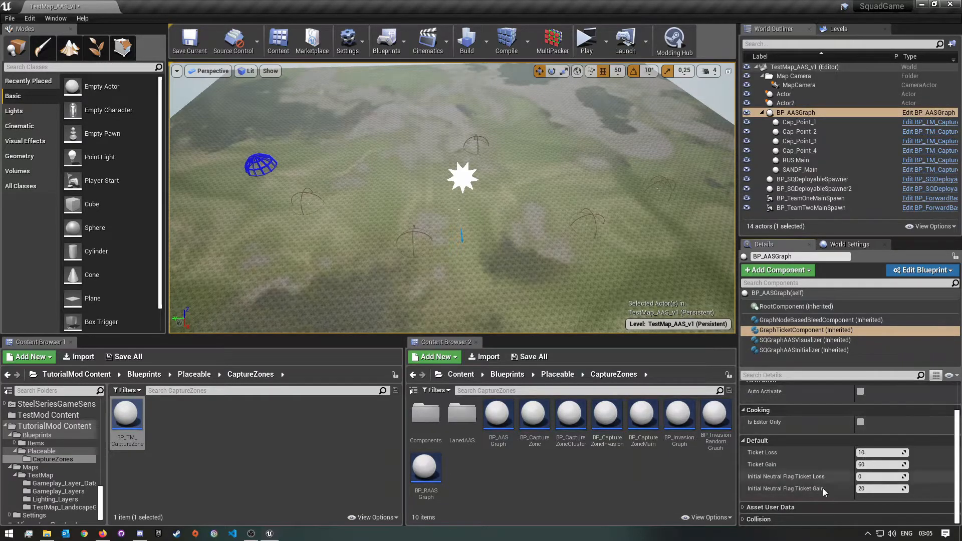
left_click(798, 340)
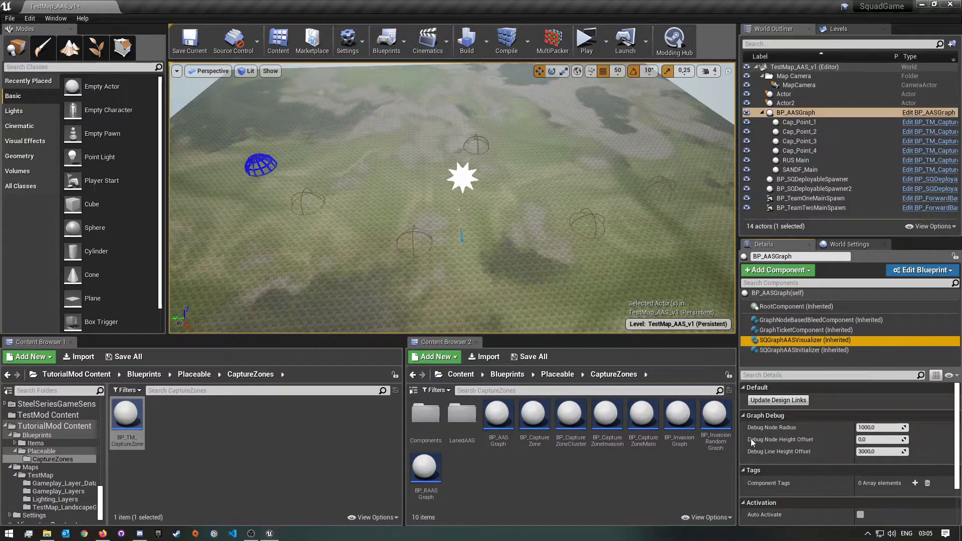
Add a first Design Outgoing Links element to BP_AASGraph's SQGraphAASInitializer component and expose its nodes.
left_click(789, 352)
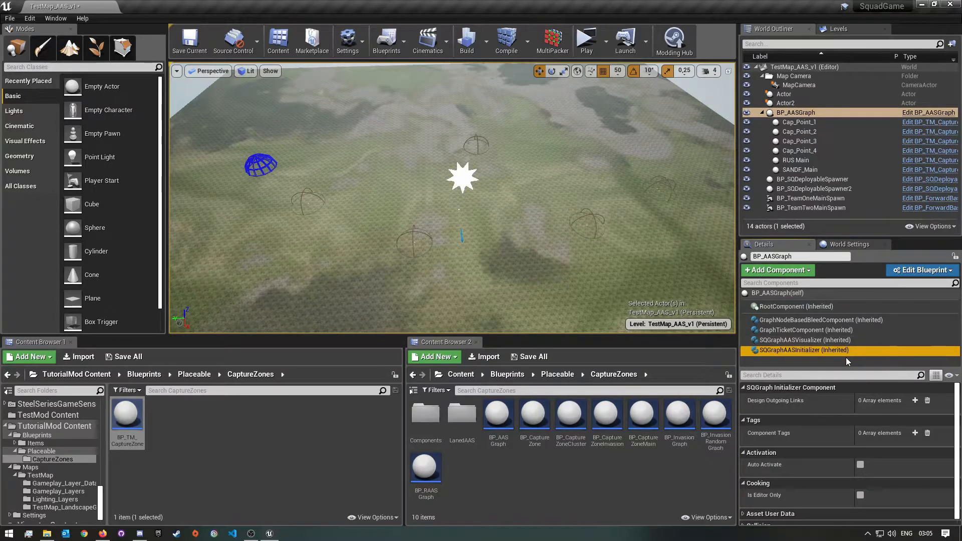
left_click(915, 400)
left_click(748, 416)
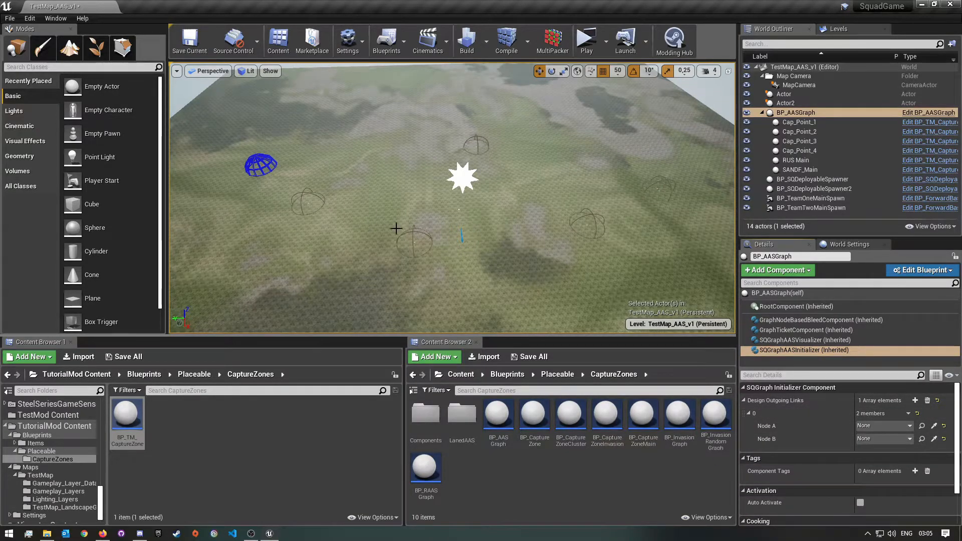
Add three more Design Outgoing Links elements and expand links 1, 2 and 3 to expose their nodes.
right_click_drag(595, 310, 604, 313)
key("s")
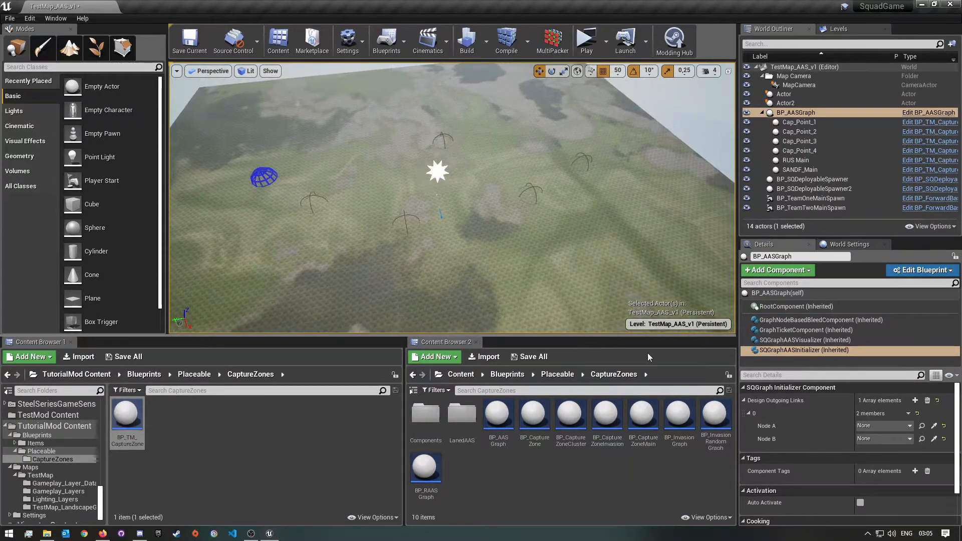
left_click(915, 401)
left_click(916, 400)
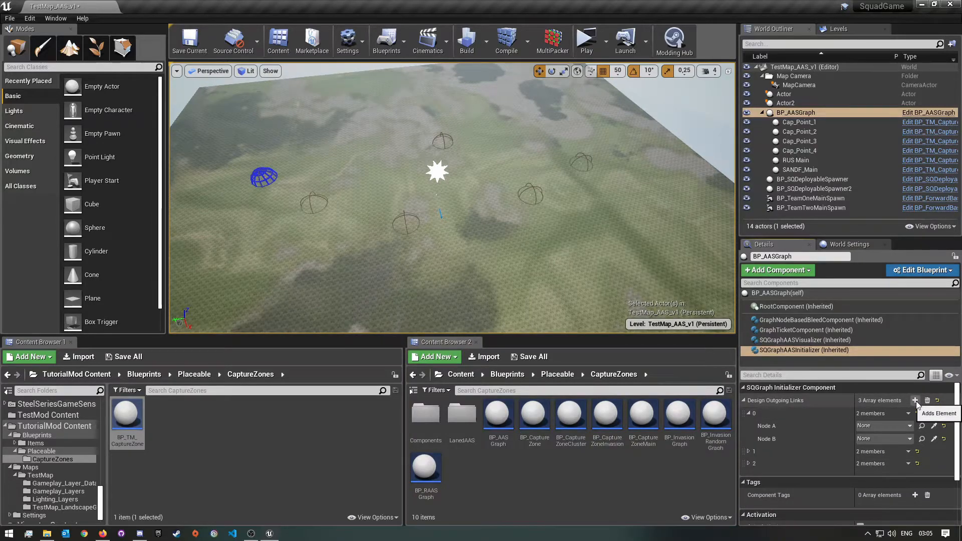
left_click(916, 401)
left_click(748, 476)
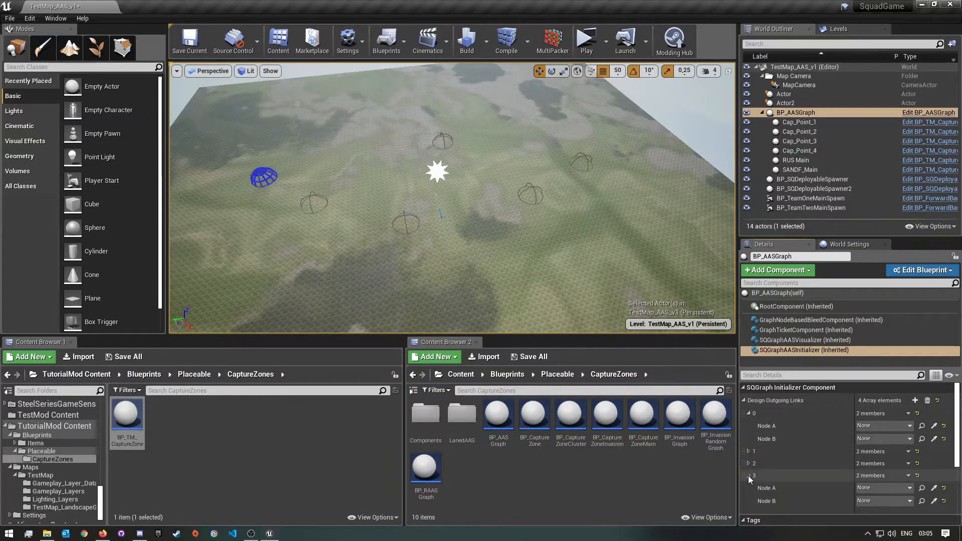
left_click(748, 463)
left_click(748, 451)
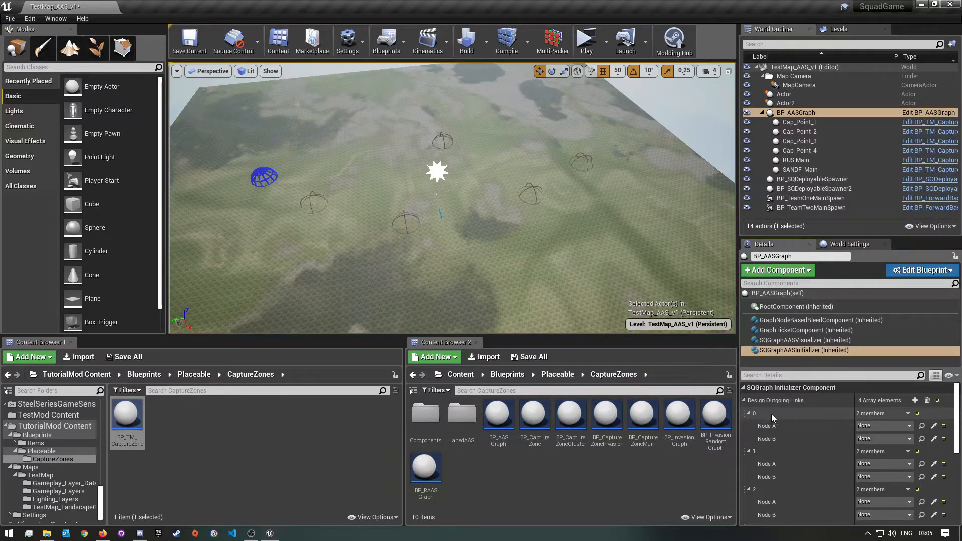
scroll(766, 455, "down", 2)
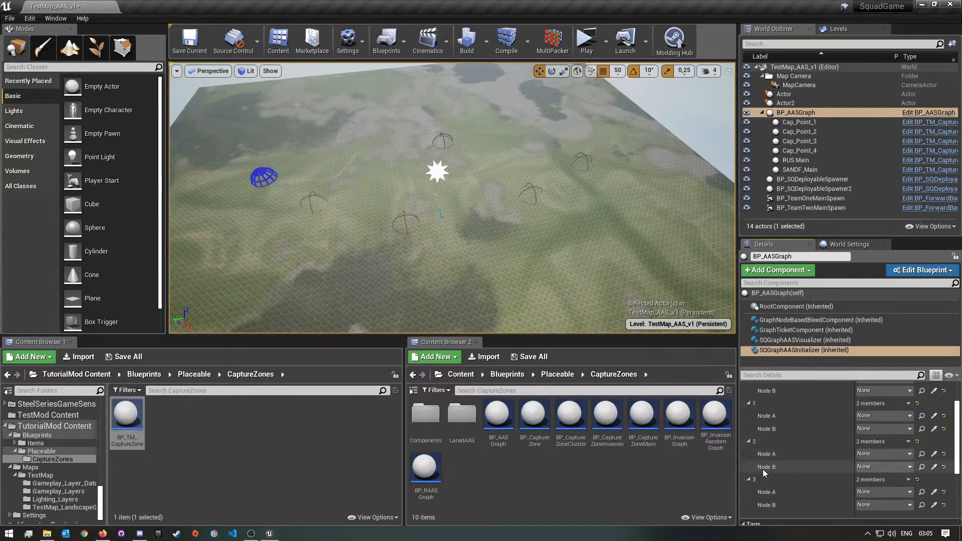
scroll(836, 457, "up", 2)
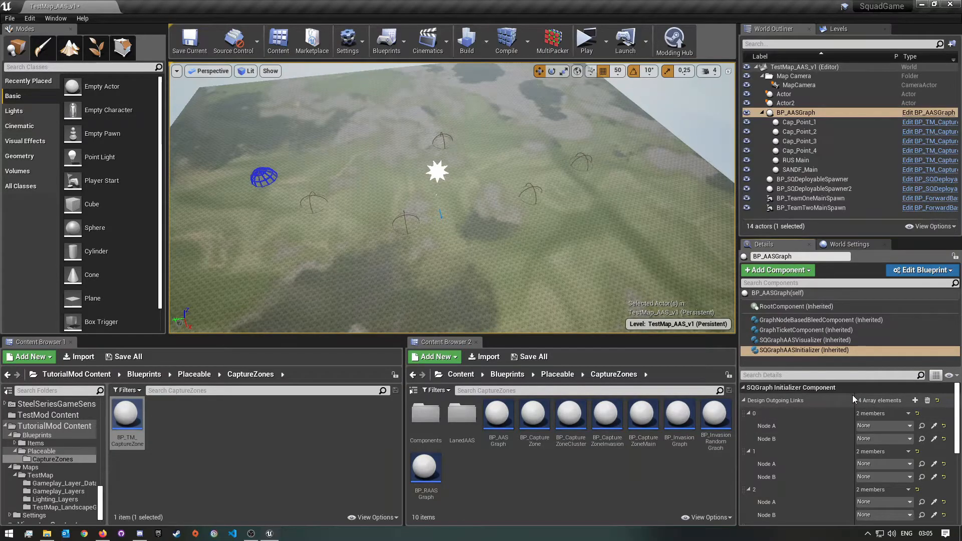
Set outgoing link 0 to run from SANDF_Main as Node A to Cap_Point_1 as Node B.
left_click_drag(848, 400, 817, 401)
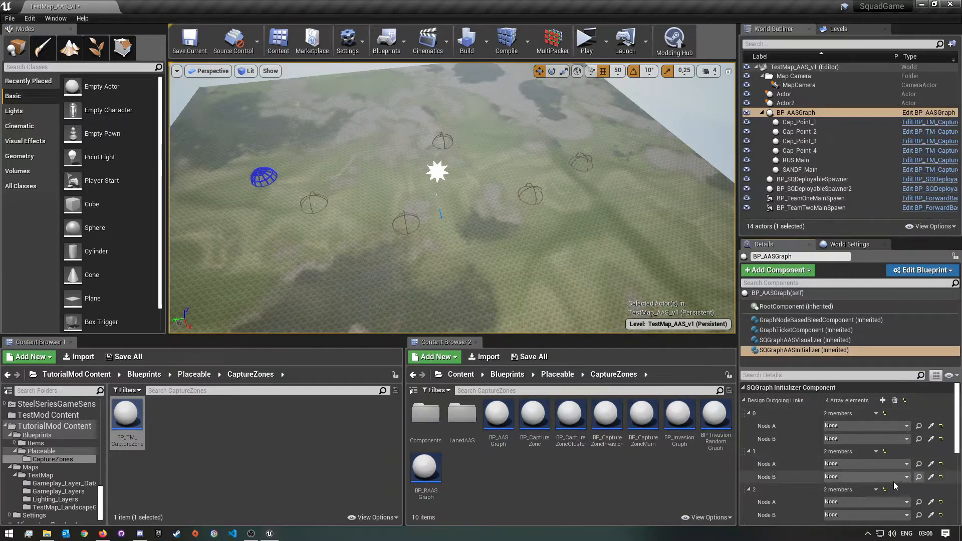
right_click_drag(554, 292, 533, 289)
key("w")
key("s")
key("w")
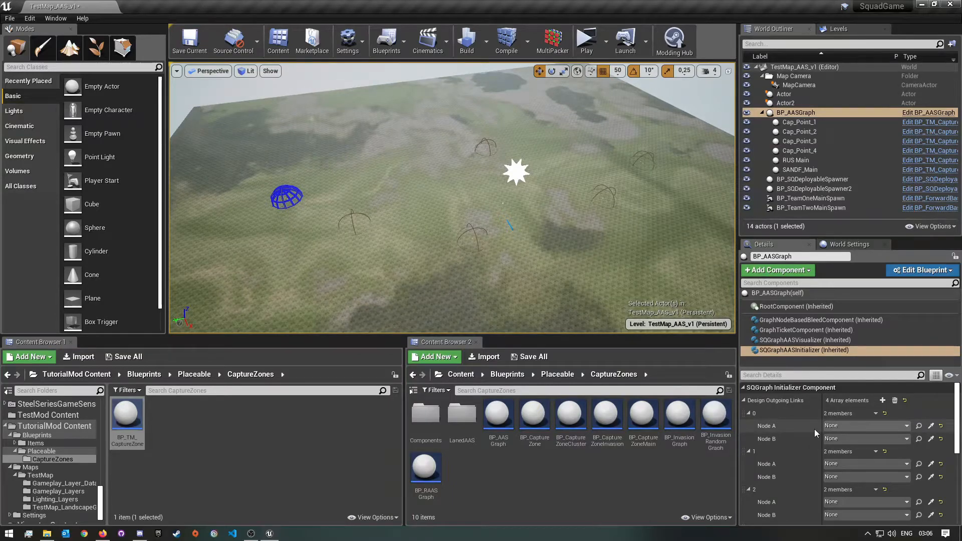
left_click(872, 427)
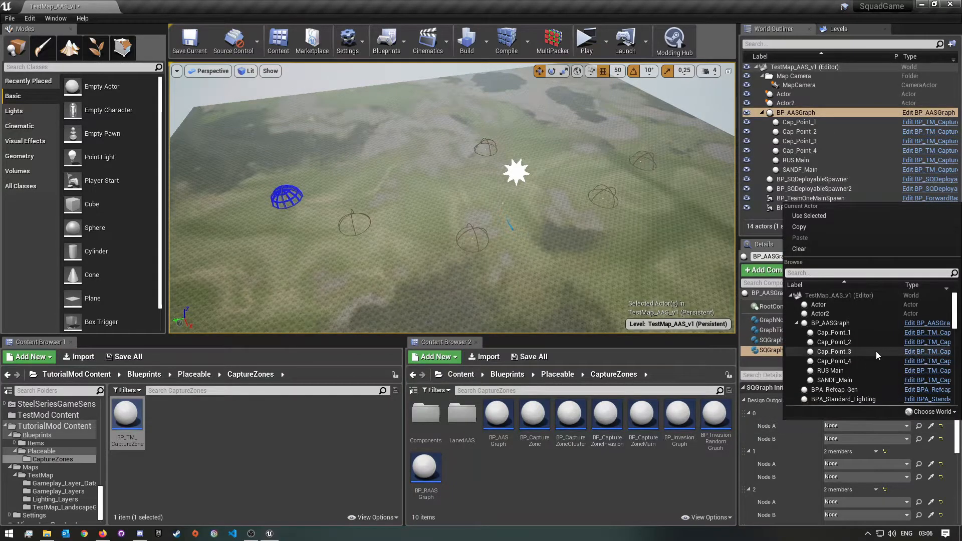
left_click(840, 381)
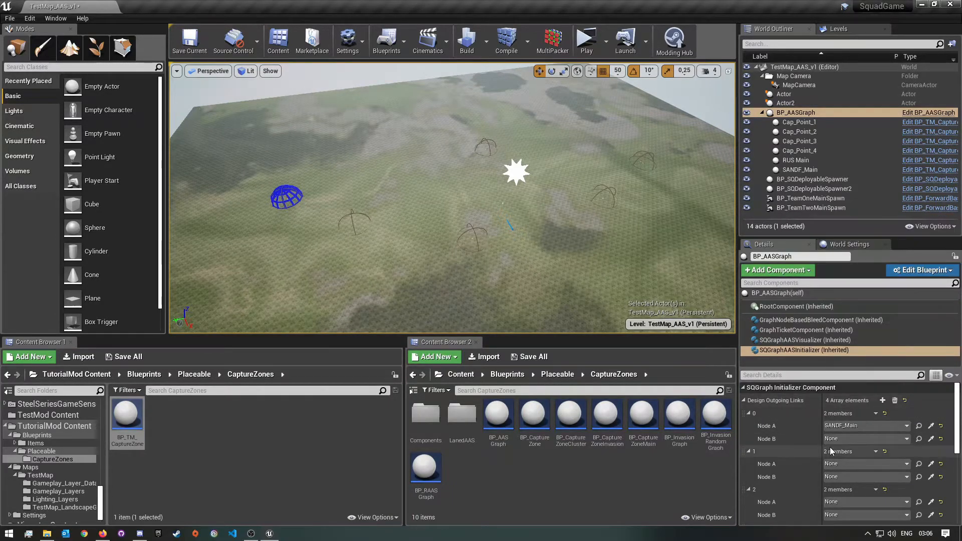
left_click(846, 439)
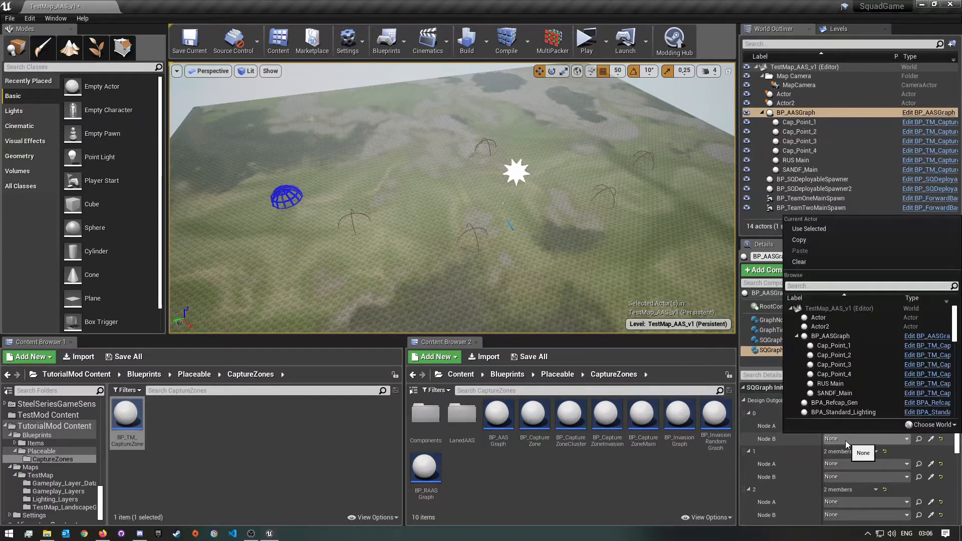
left_click(852, 345)
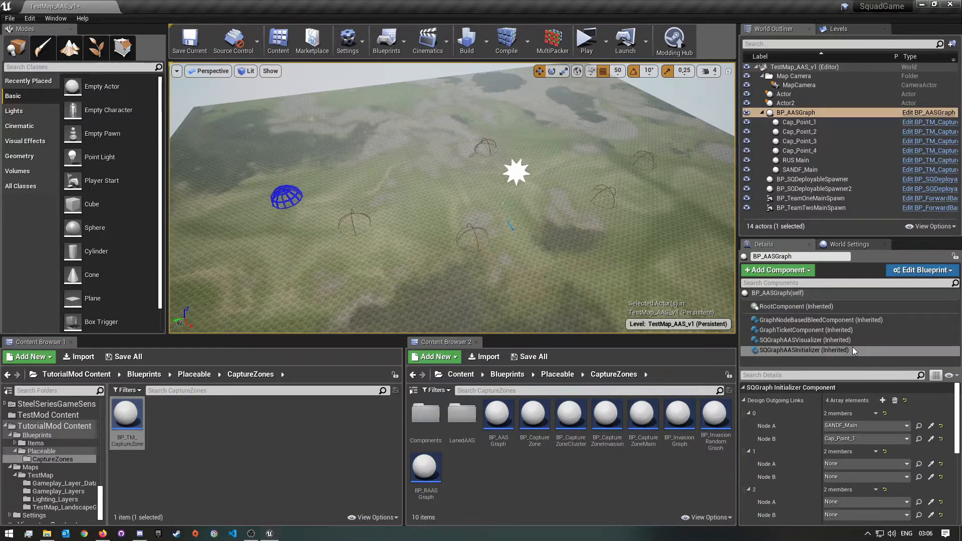
left_click(852, 349)
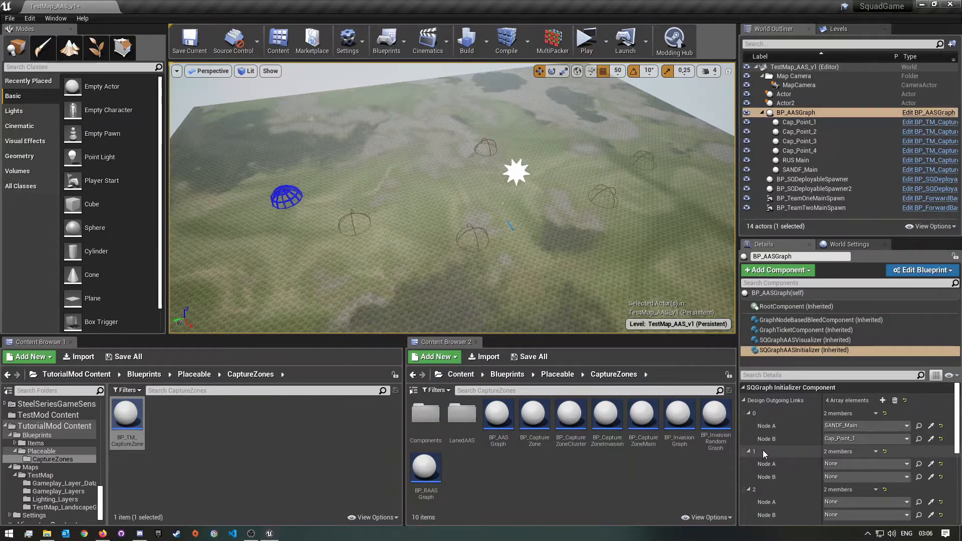
Set outgoing link 1 to run from Cap_Point_1 as Node A to Cap_Point_2 as Node B.
left_click(846, 465)
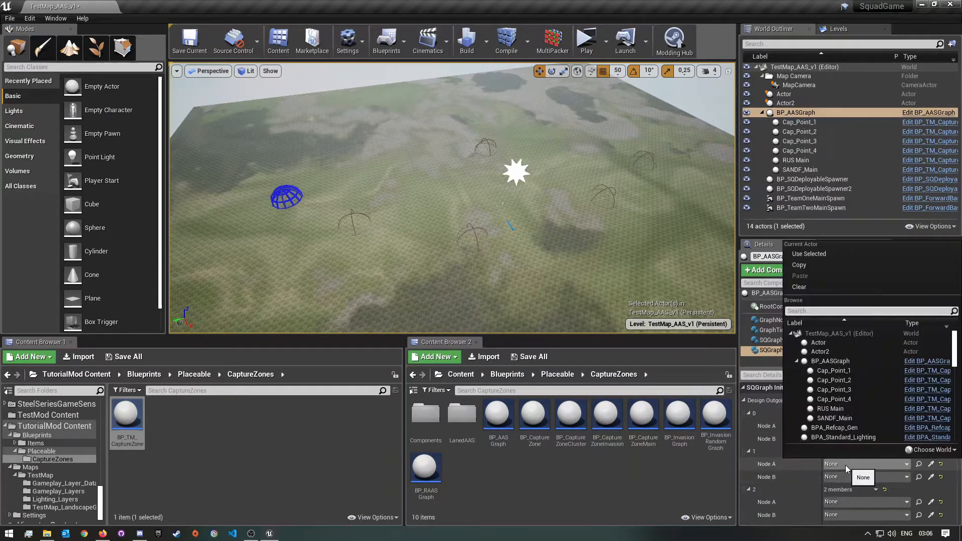
left_click(843, 371)
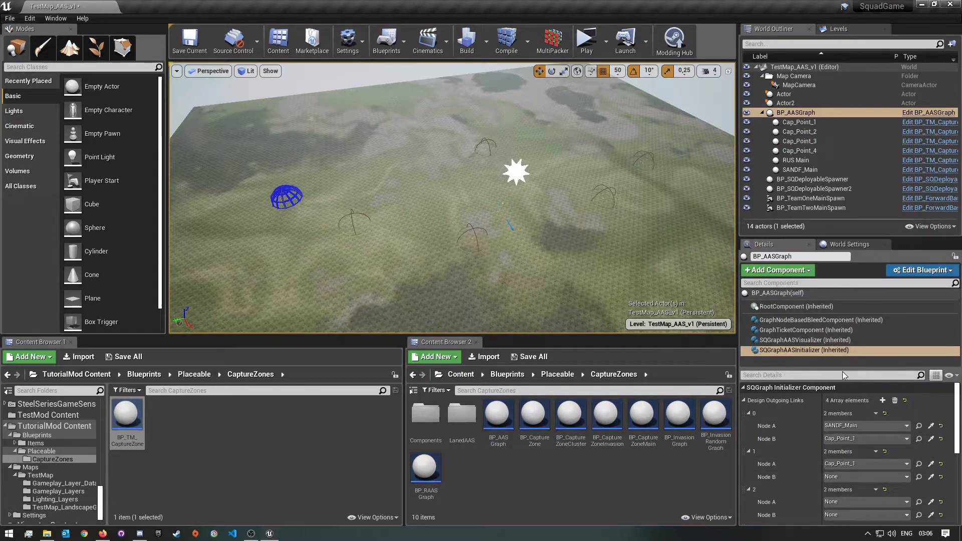
left_click(842, 477)
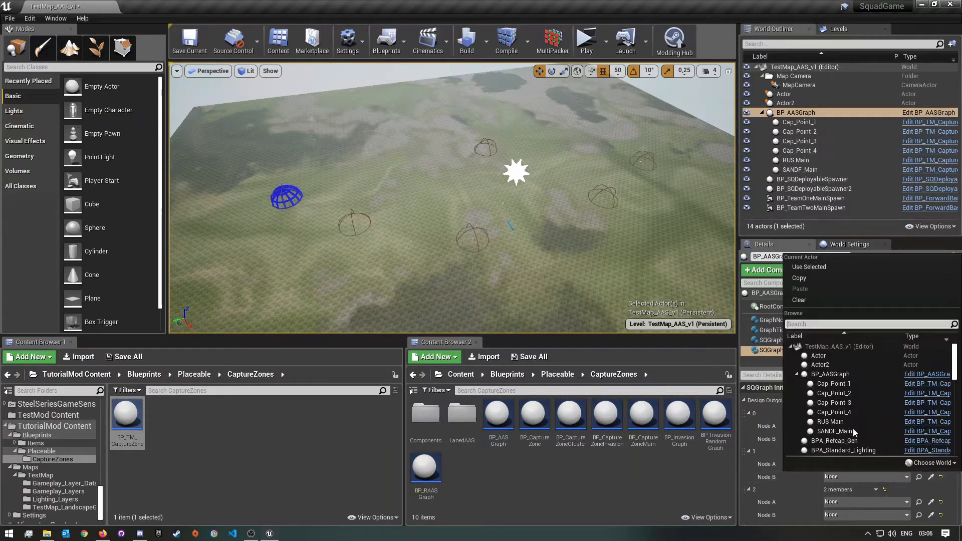
left_click(852, 392)
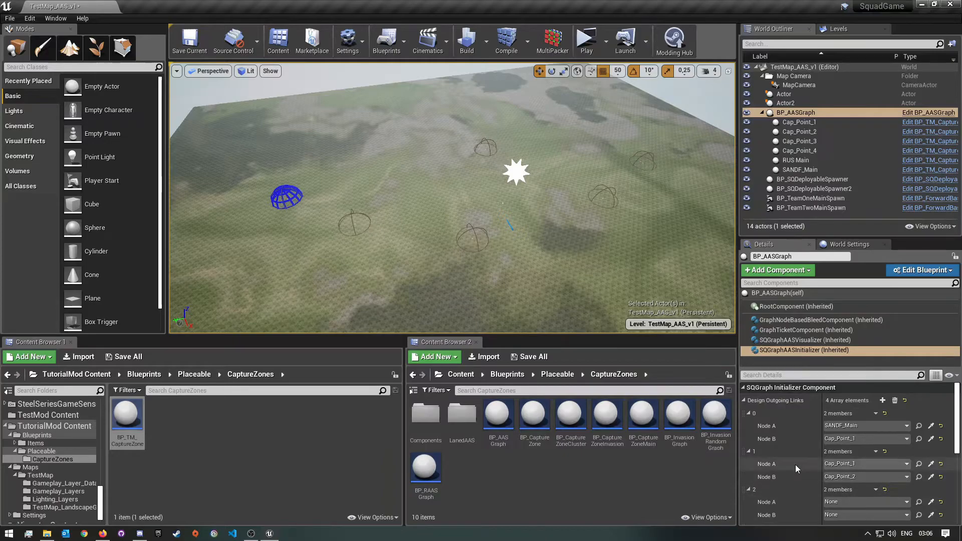
Set outgoing link 2 to run from Cap_Point_2 as Node A to Cap_Point_3 as Node B.
scroll(795, 465, "down", 2)
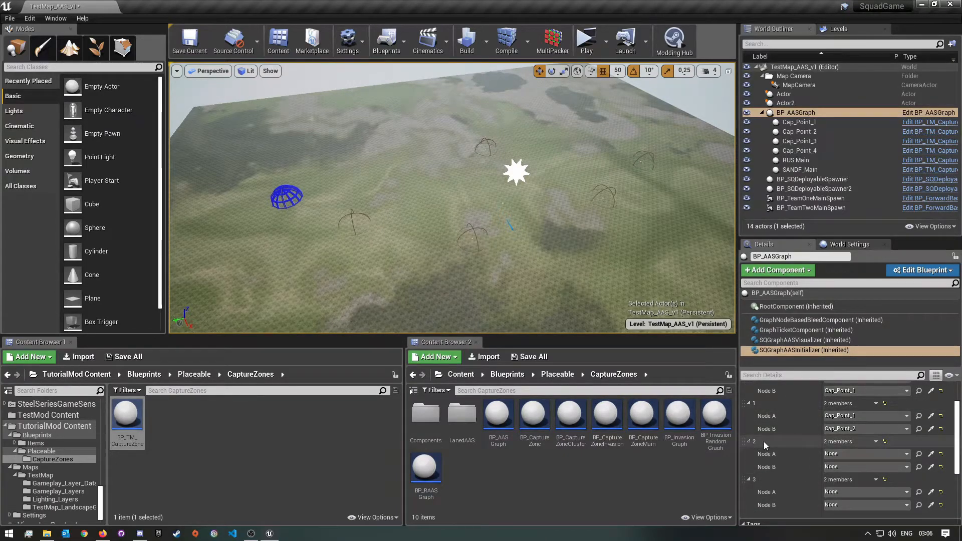
left_click(846, 455)
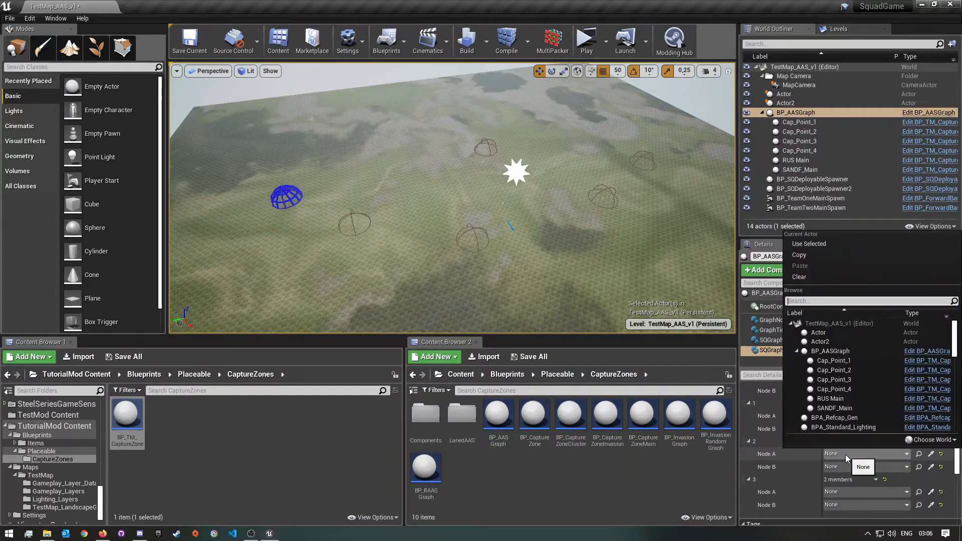
left_click(849, 370)
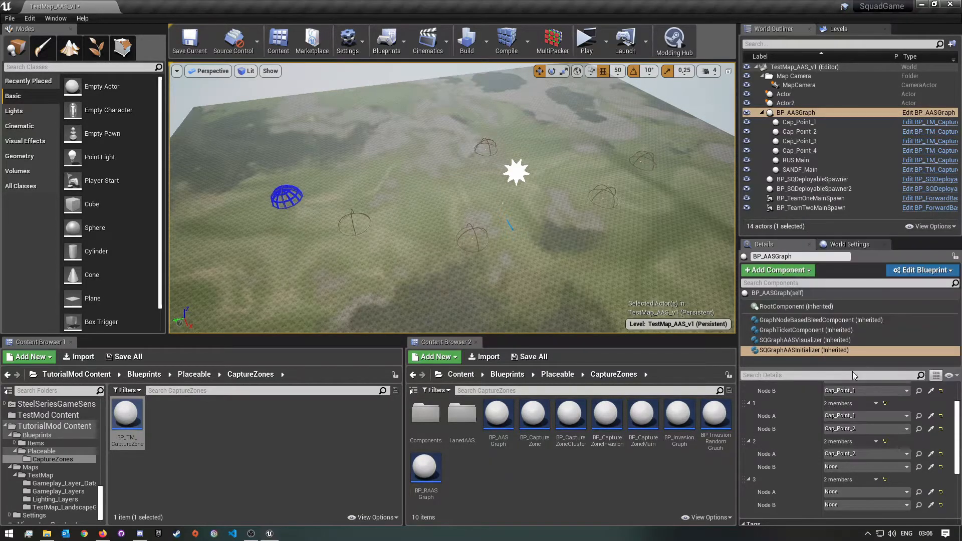
left_click(839, 469)
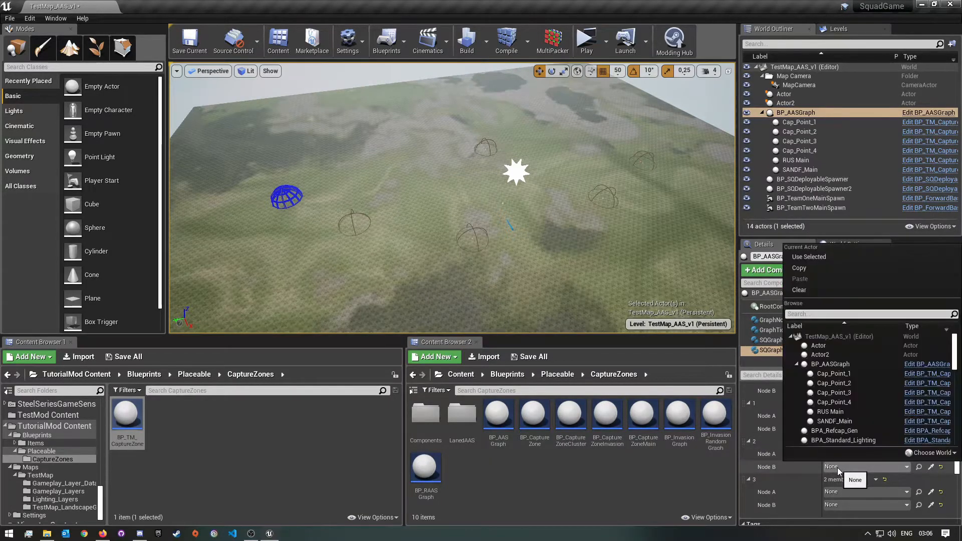
left_click(853, 392)
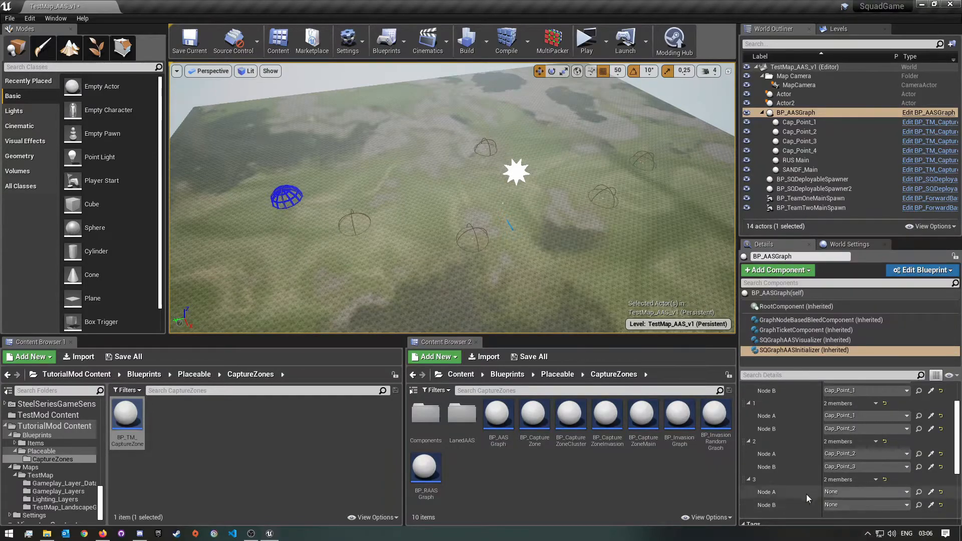
Set outgoing link 3 to run from Cap_Point_3 as Node A to Cap_Point_4 as Node B.
scroll(791, 485, "down", 2)
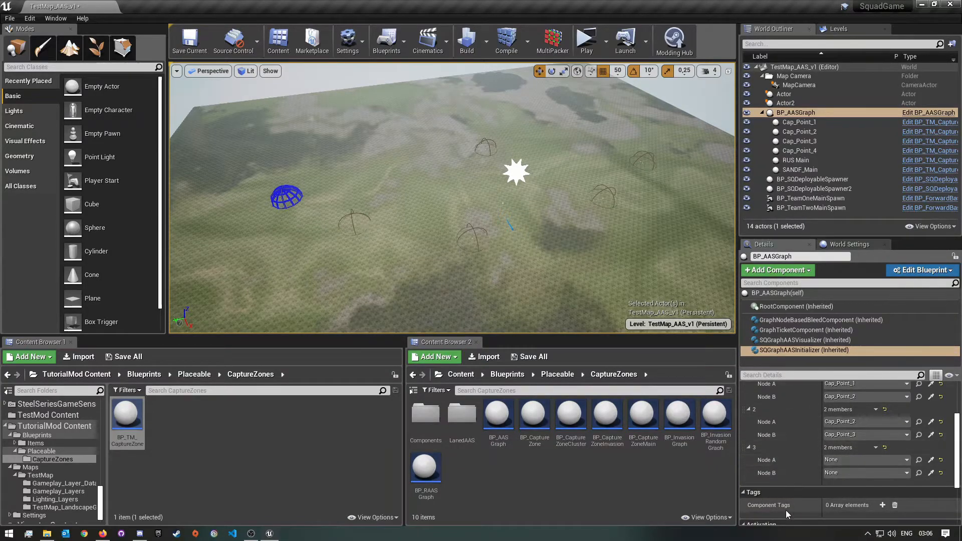
left_click(843, 460)
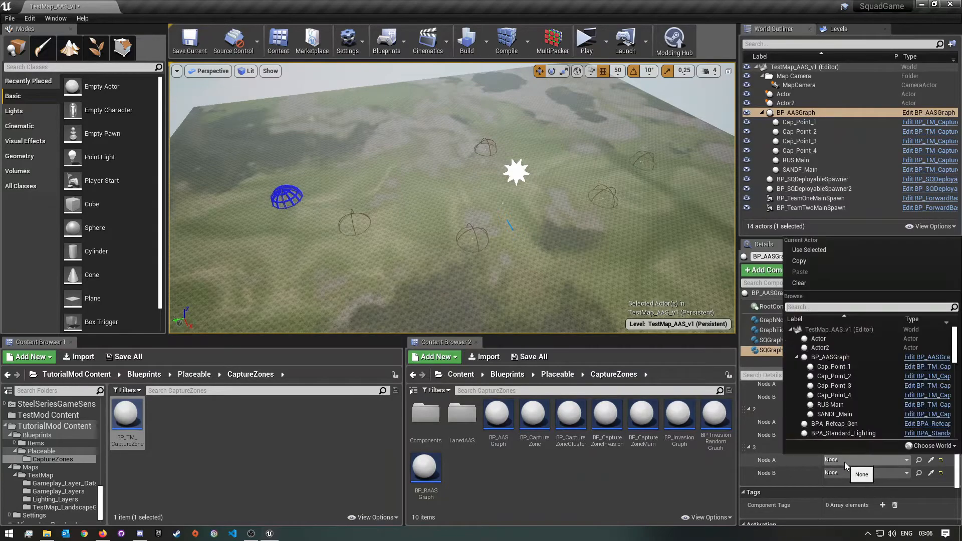
left_click(856, 386)
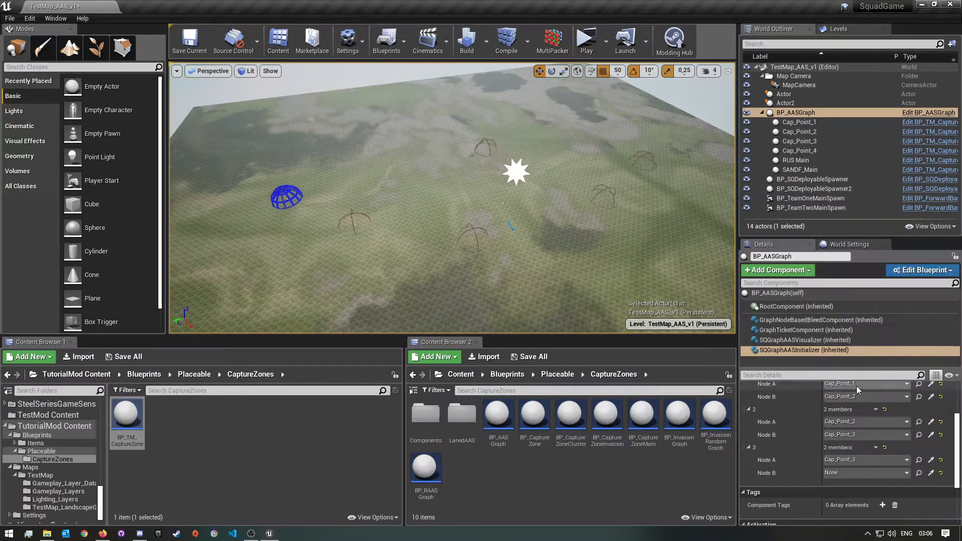
left_click(840, 472)
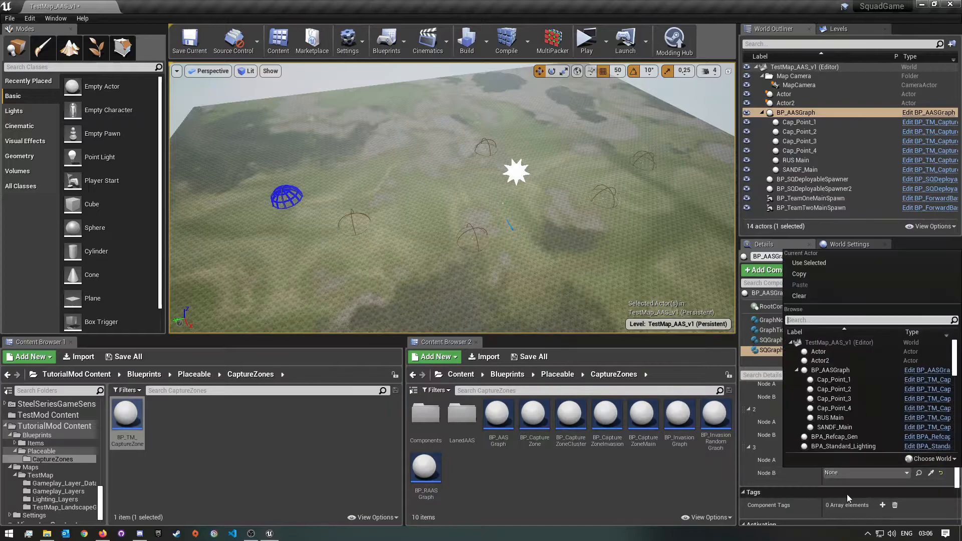
left_click(853, 409)
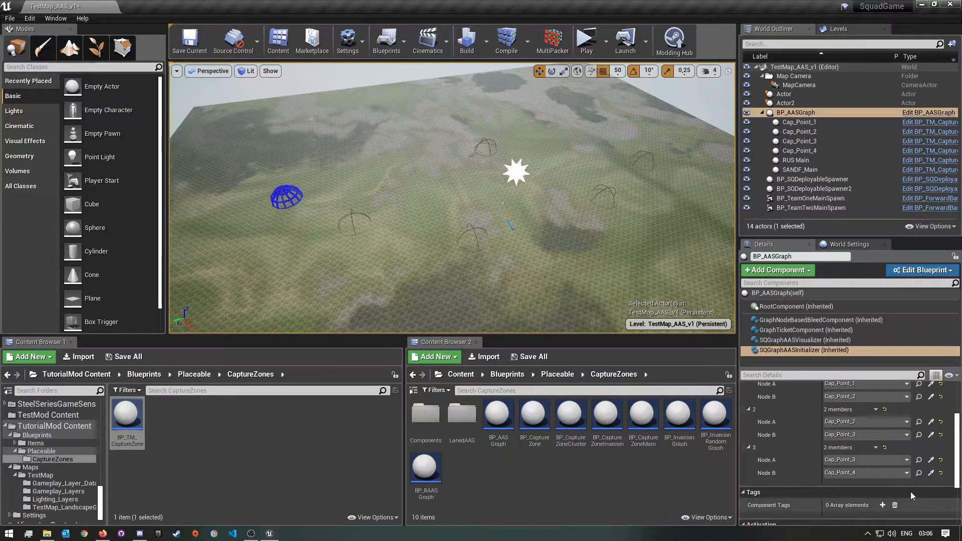
Add a fifth Design Outgoing Links element and set link 4 to run from Cap_Point_4 as Node A to RUS Main as Node B.
scroll(891, 471, "up", 3)
left_click(882, 401)
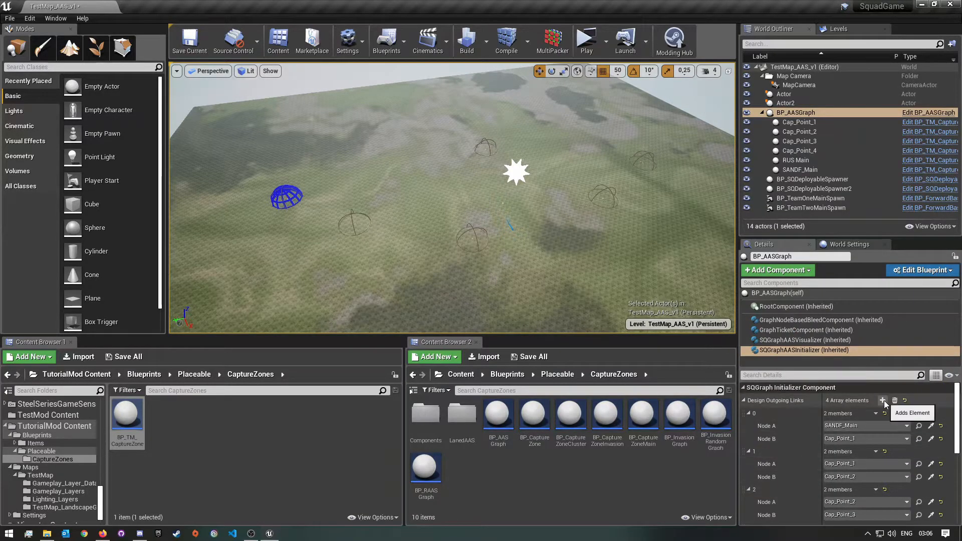
scroll(803, 488, "down", 3)
scroll(803, 489, "down", 2)
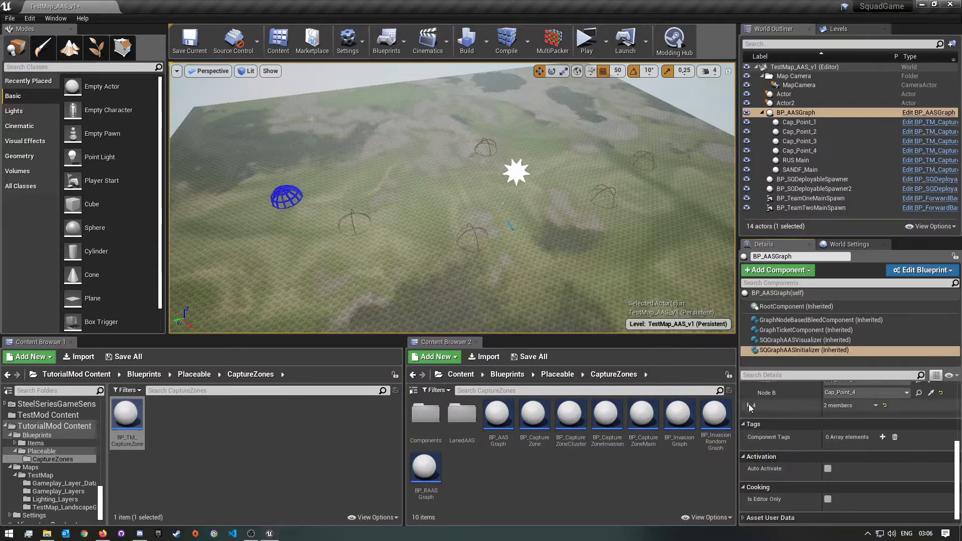
left_click(749, 404)
left_click(852, 416)
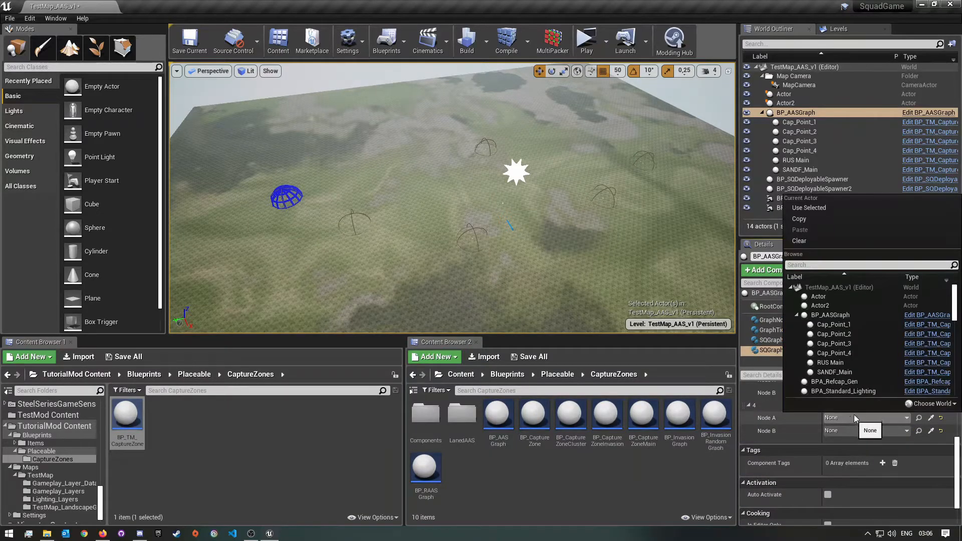
left_click(852, 354)
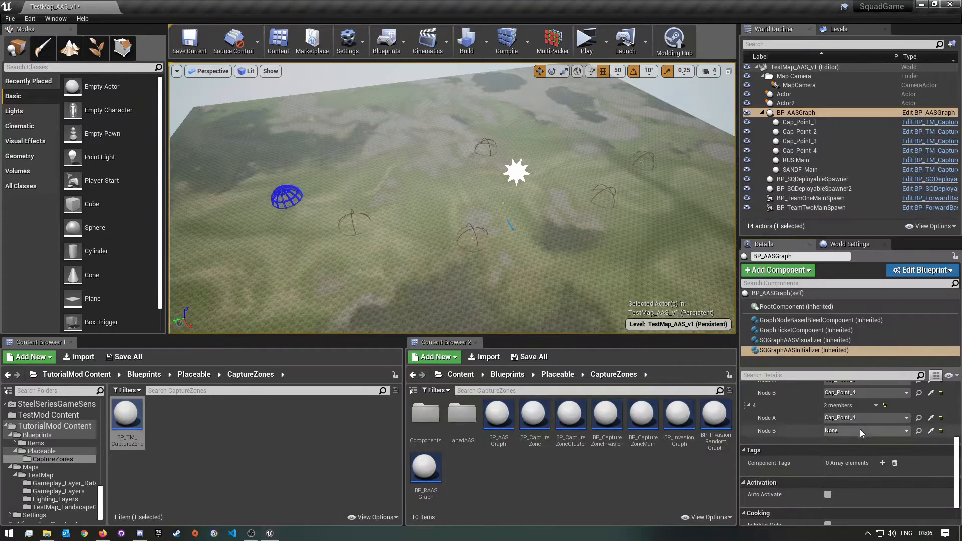
left_click(855, 431)
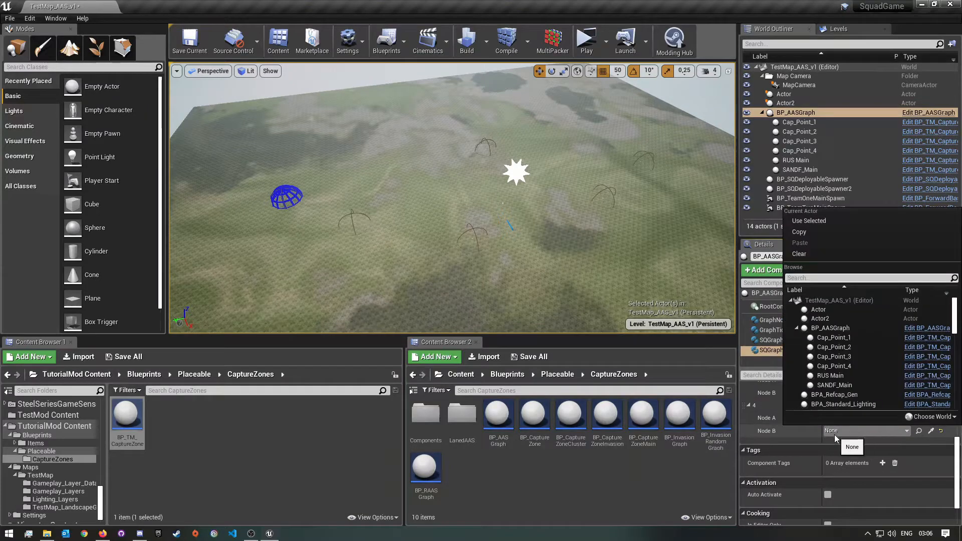
left_click(840, 376)
Review the complete chain of outgoing links and save the TestMap_AAS_v1 level.
scroll(811, 475, "up", 2)
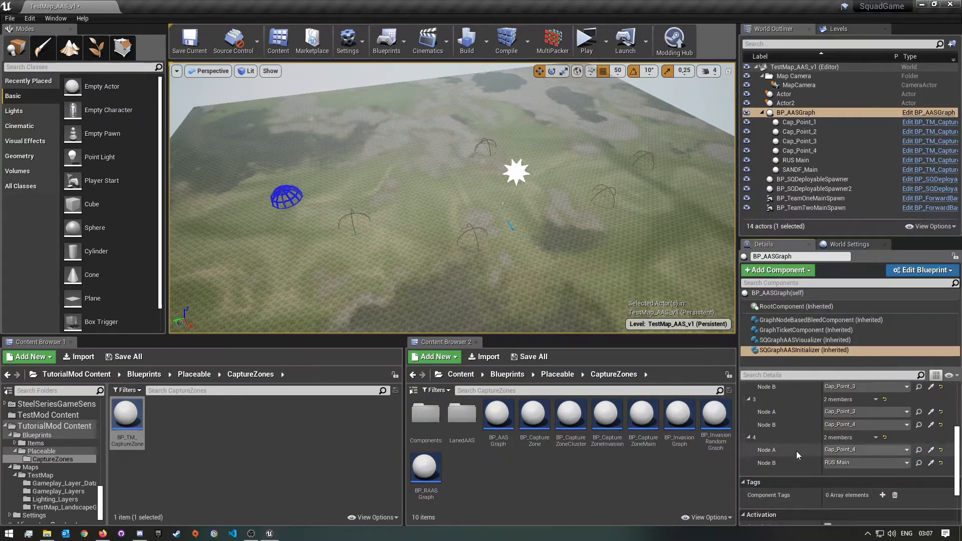
scroll(795, 451, "up", 8)
scroll(846, 478, "down", 7)
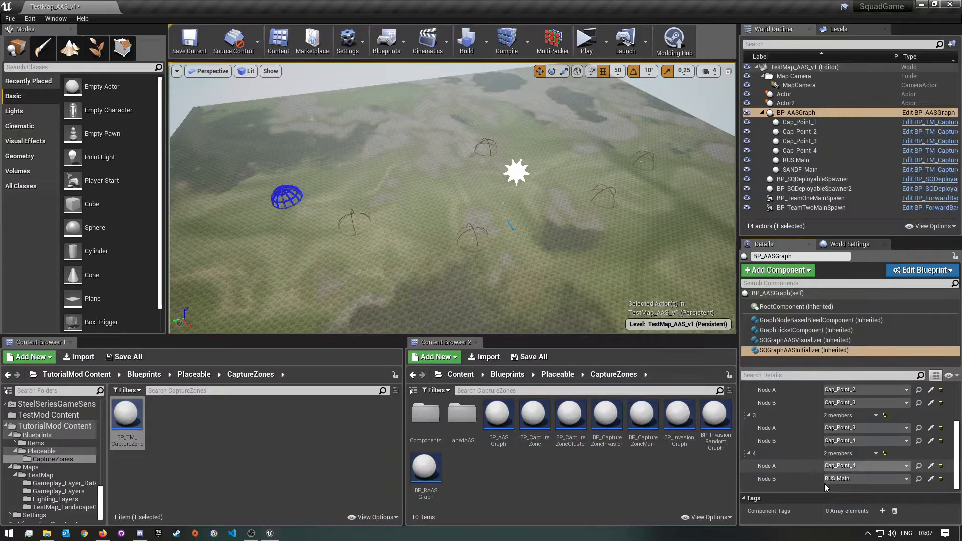
scroll(816, 483, "down", 2)
scroll(817, 483, "up", 5)
scroll(816, 483, "up", 3)
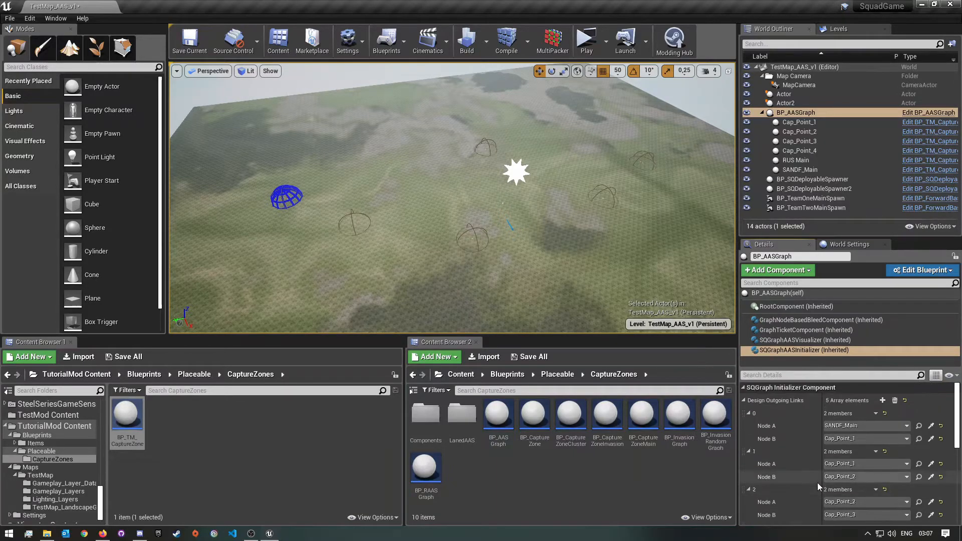
key("ctrl+shift+s")
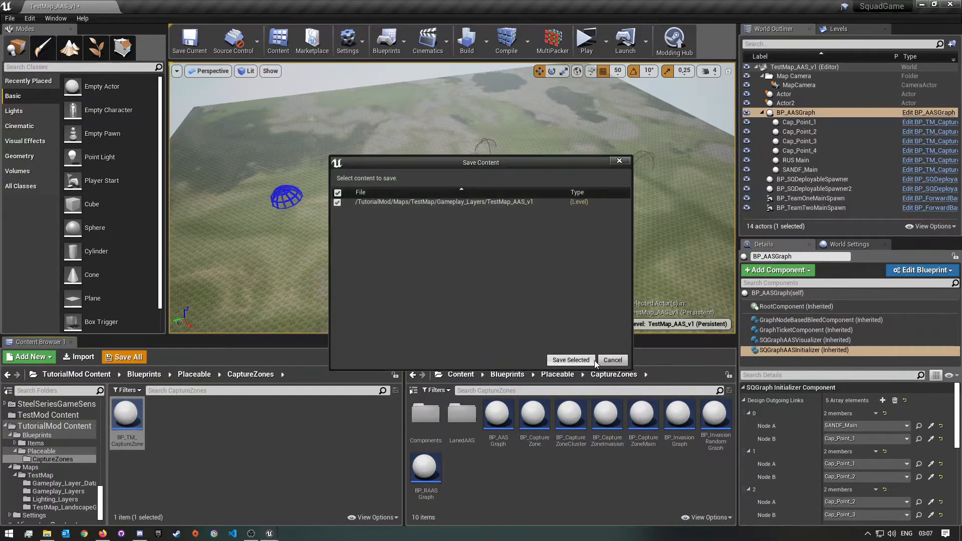
left_click(588, 359)
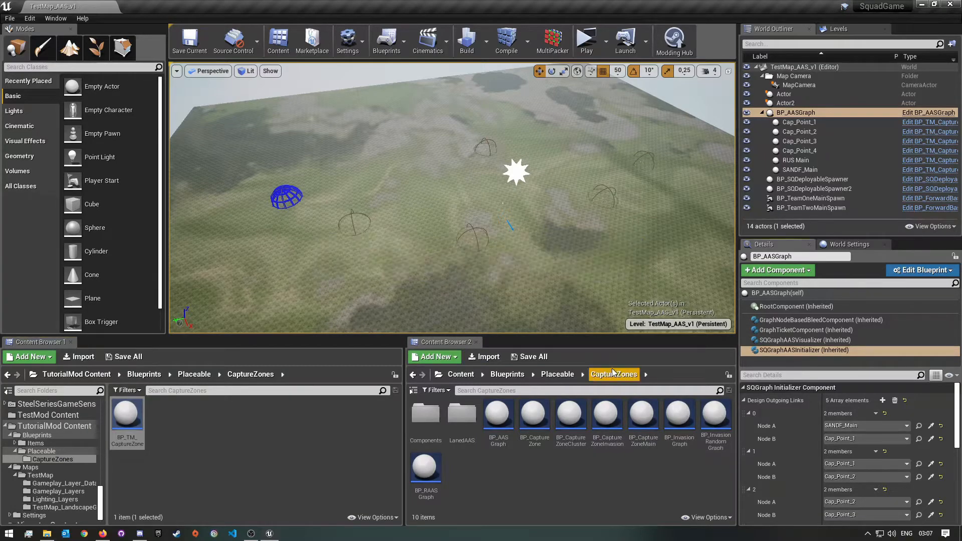
Update the design links on BP_AASGraph's SQGraphAASVisualizer component and inspect the drawn capture route across the map.
left_click(796, 343)
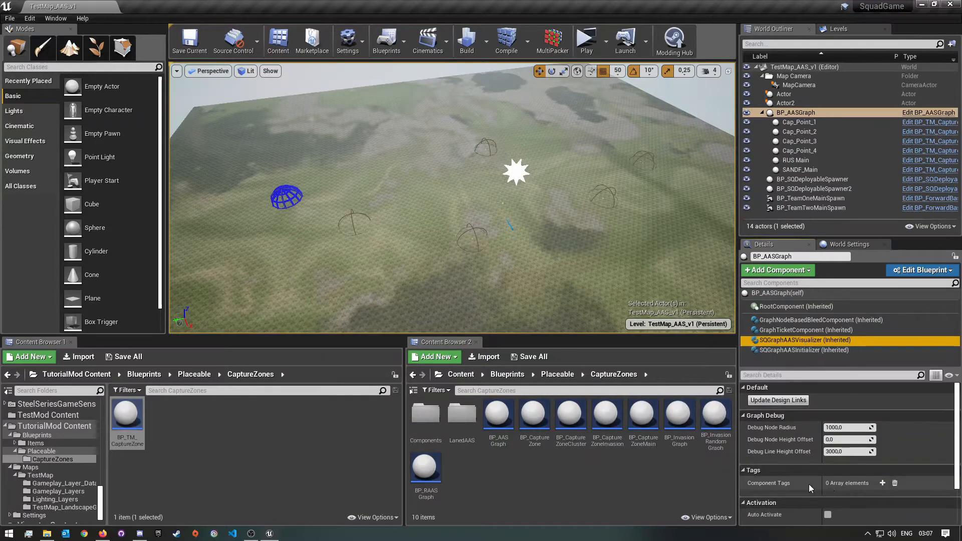
left_click(770, 401)
right_click_drag(557, 301, 534, 303)
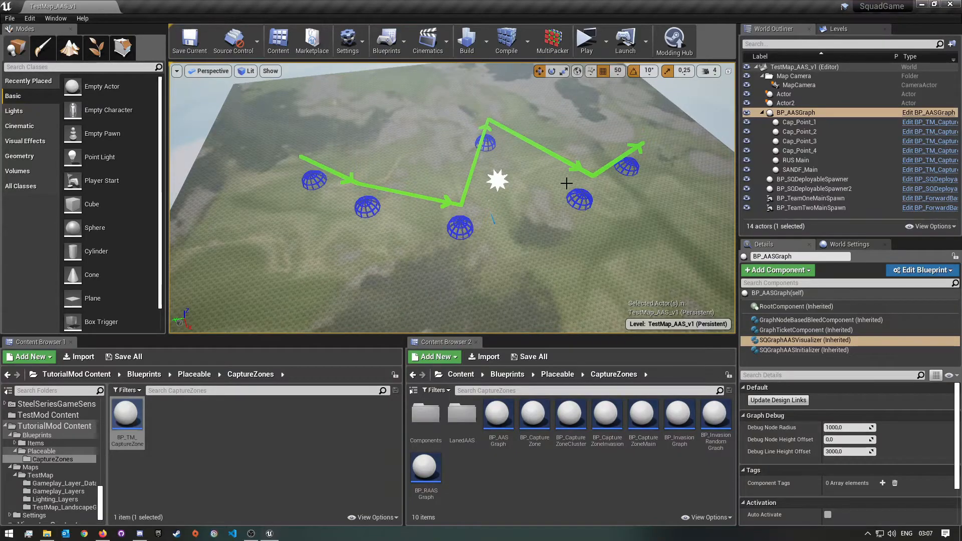
right_click_drag(674, 152, 616, 157)
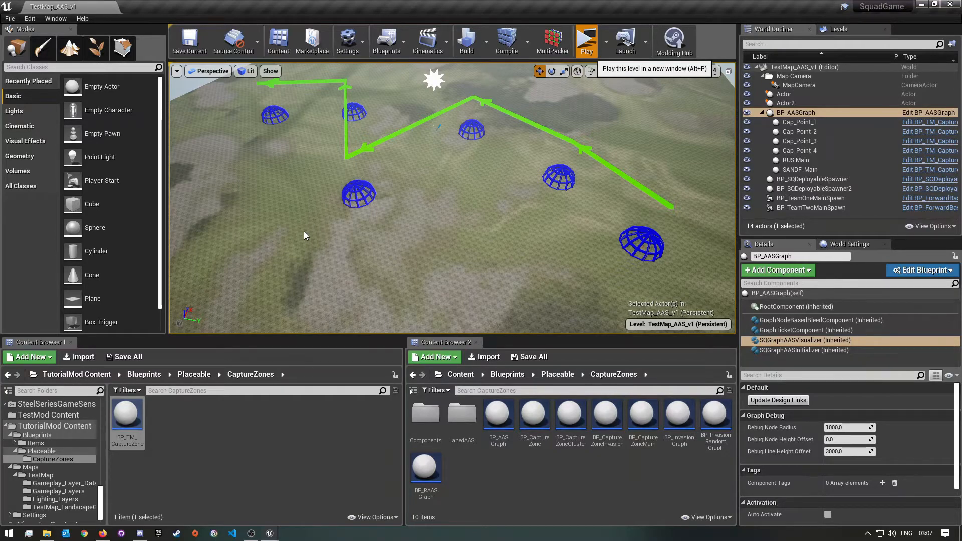
Play the level in a new preview window and maximize that window.
key("alt+p")
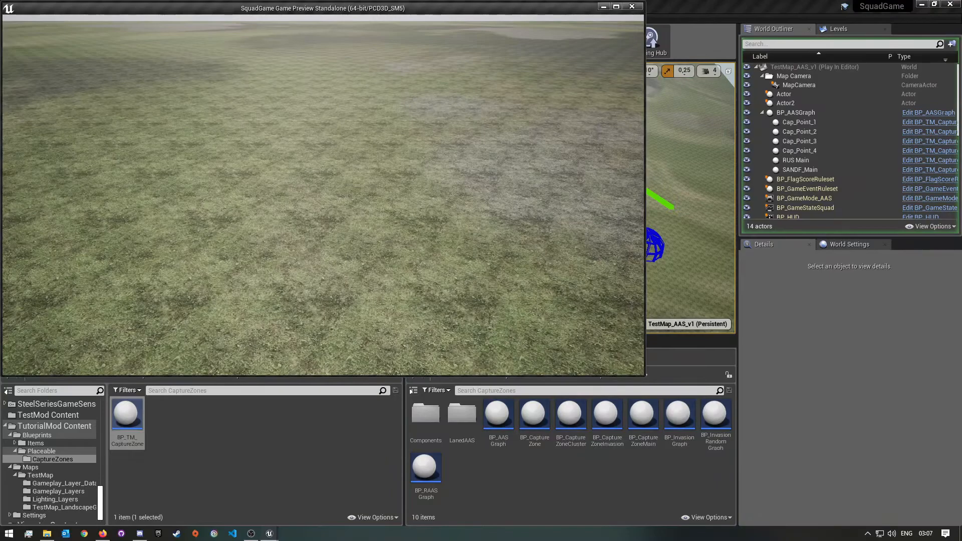
key("super")
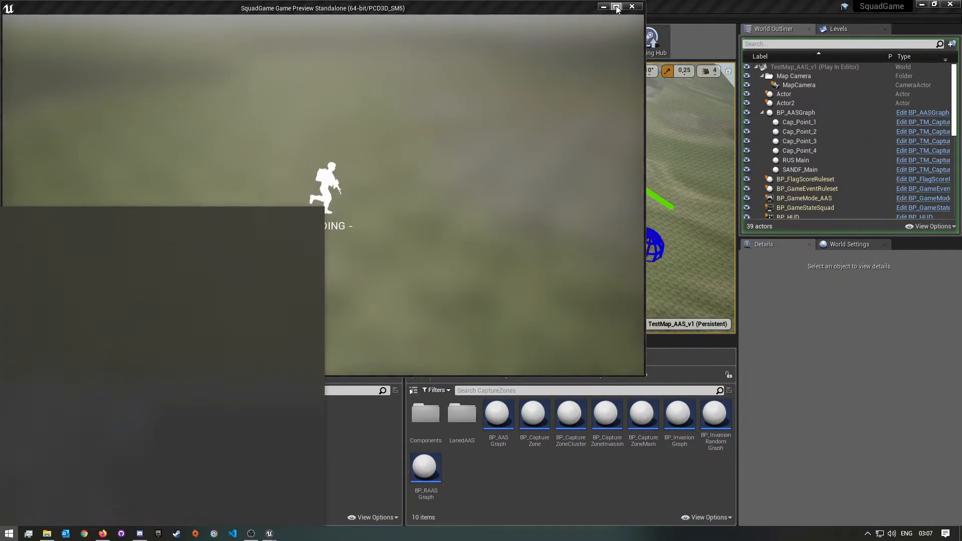
left_click(617, 6)
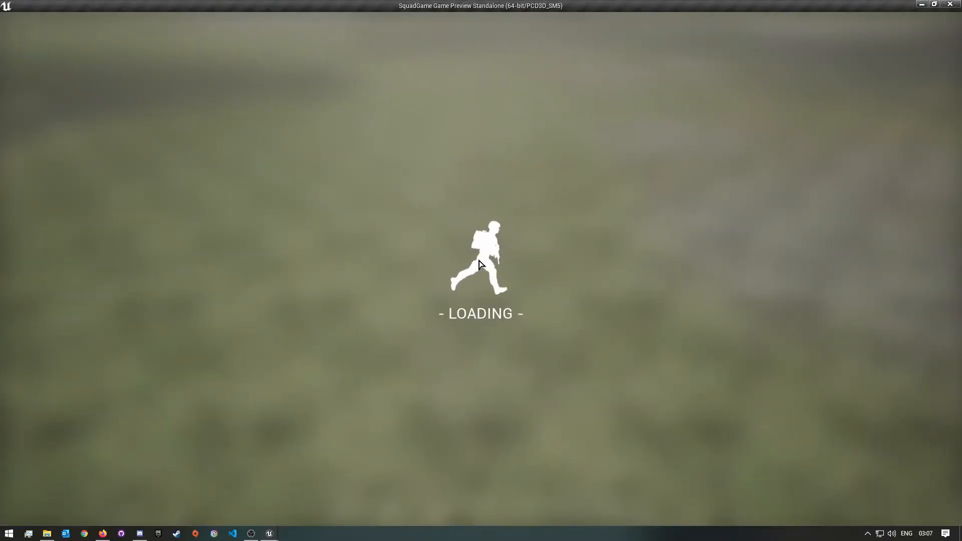
left_click_drag(499, 6, 452, 66)
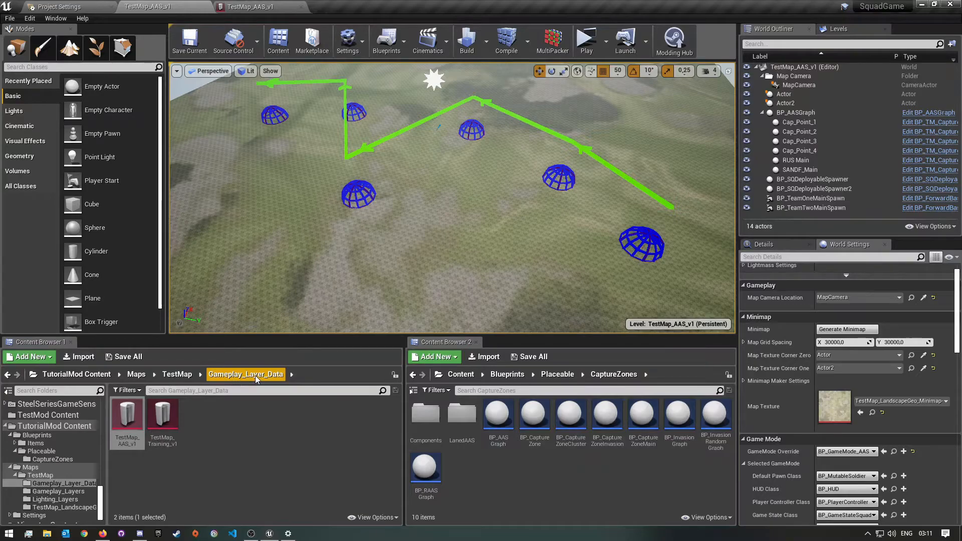
Add a Worlds element to the TestMap_AAS_v1 layer data, assign the TestMap_AAS_v1 level to it, and save the asset.
double_click(136, 411)
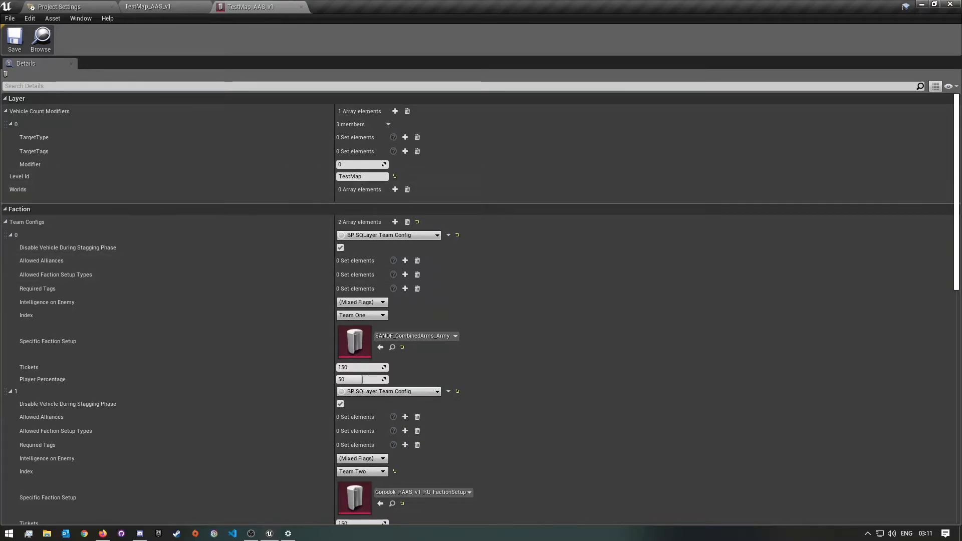
left_click(395, 189)
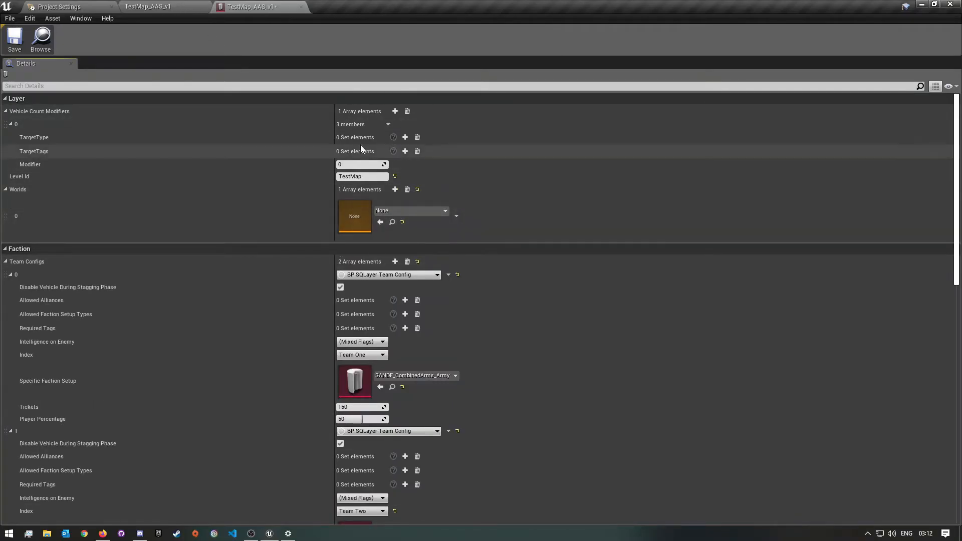
left_click(92, 4)
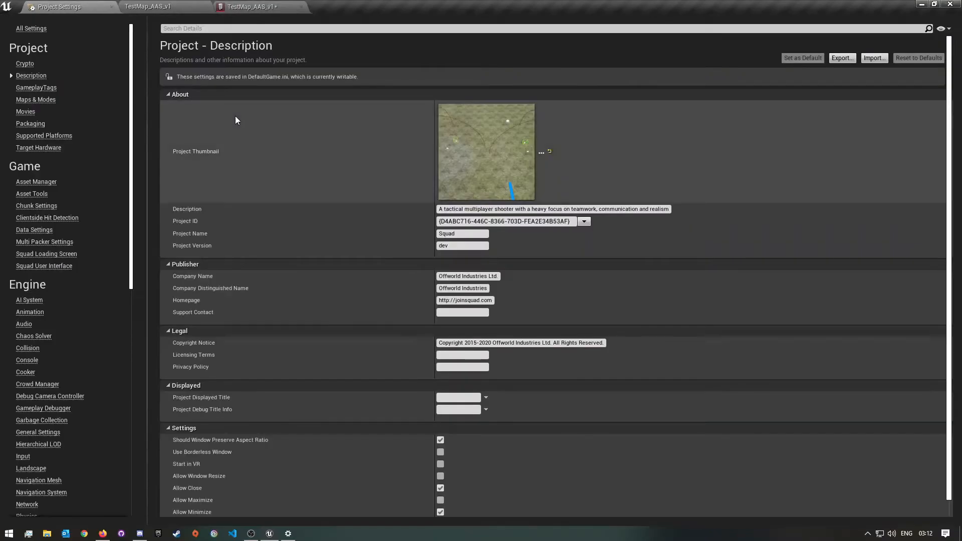
left_click(143, 5)
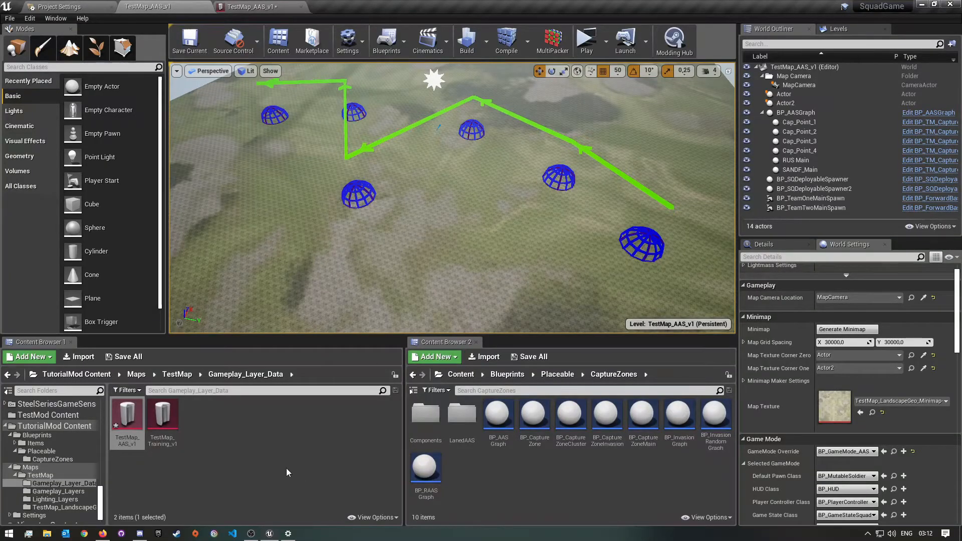
key("alt+Left")
double_click(161, 412)
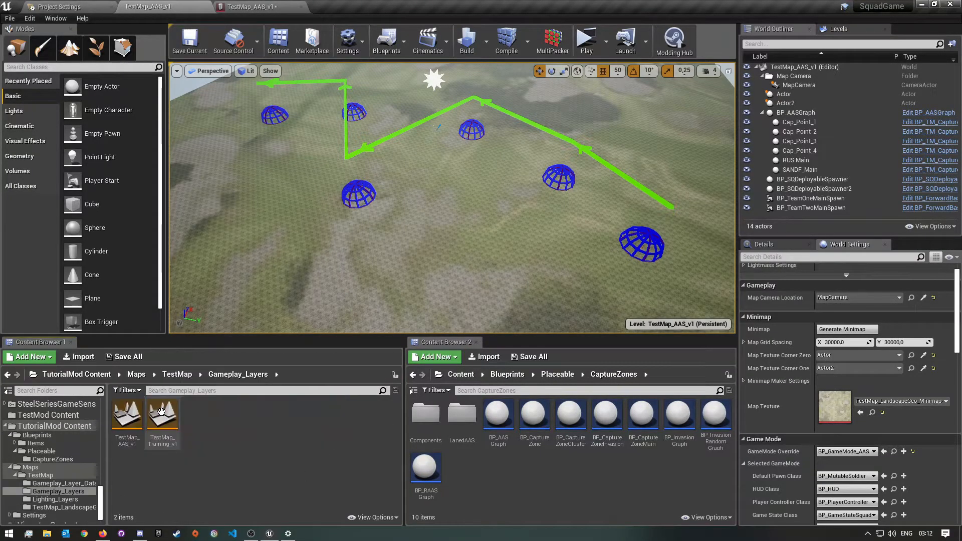
left_click(132, 429)
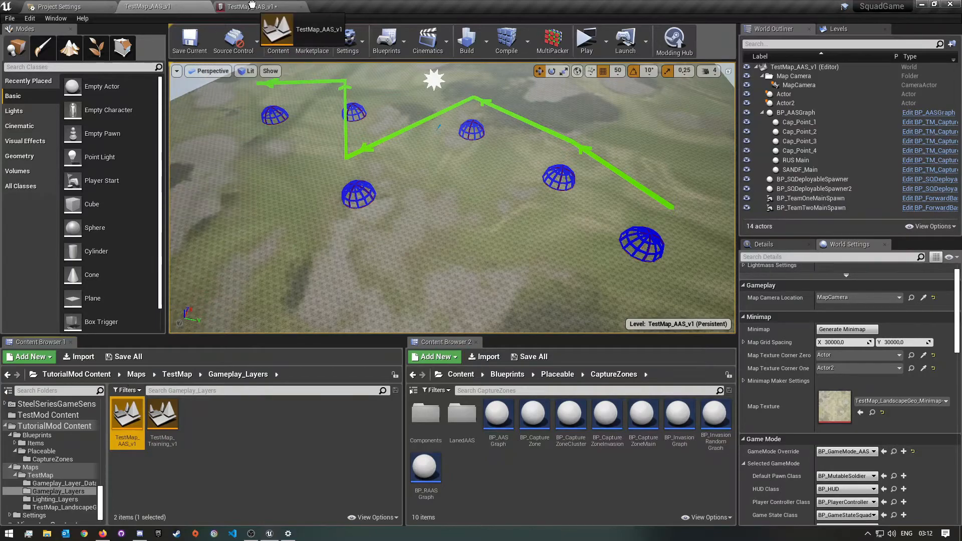
left_click_drag(253, 5, 378, 215)
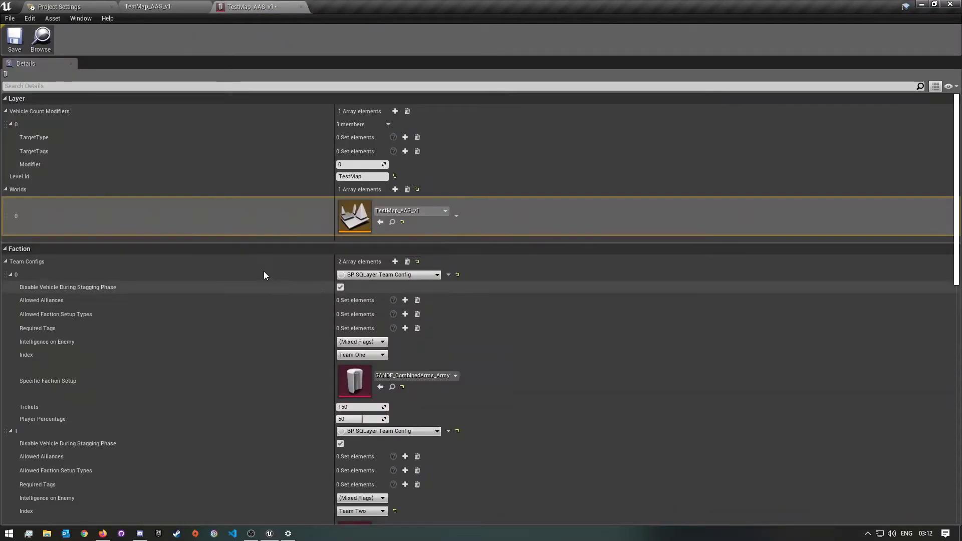
left_click(15, 41)
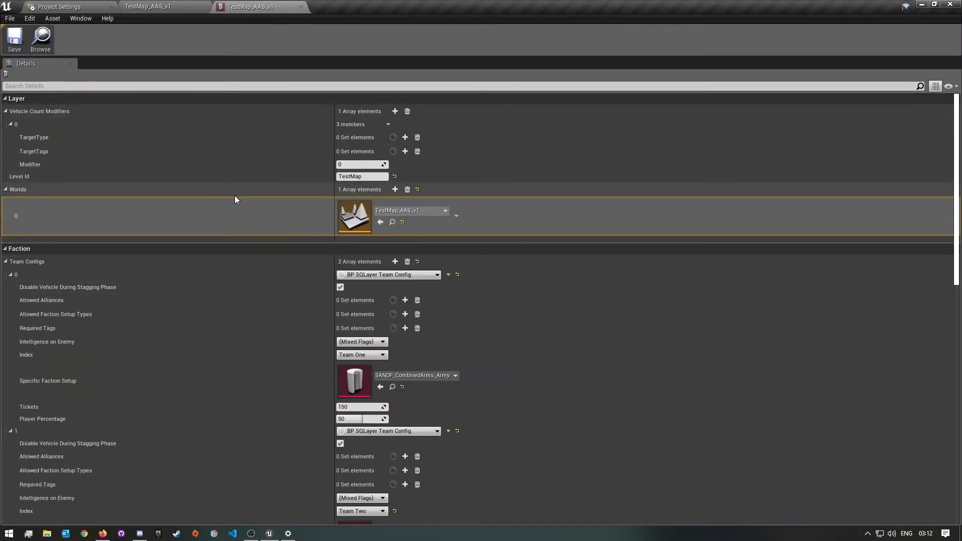
Play the TestMap_AAS_v1 level in a preview window, then close the preview and the message log.
left_click(70, 6)
left_click(151, 6)
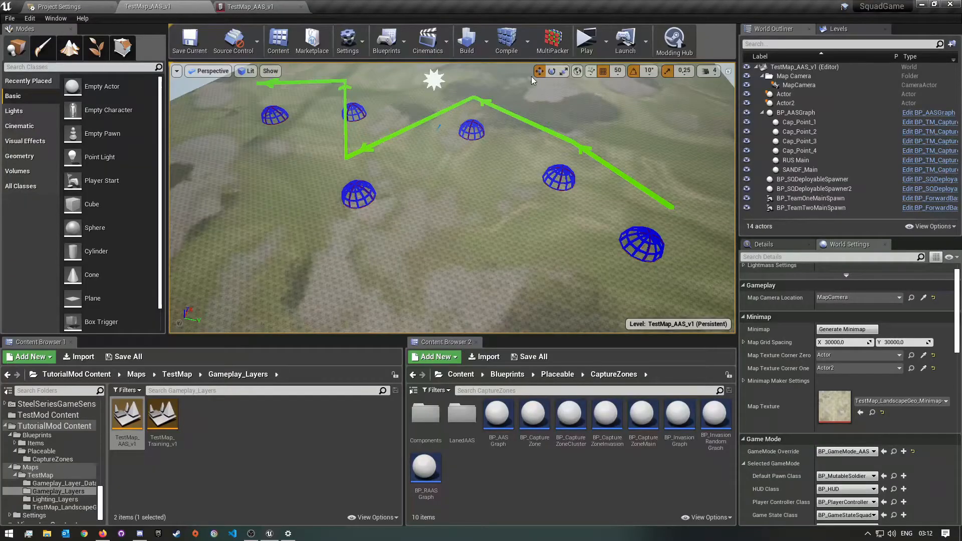
left_click(589, 40)
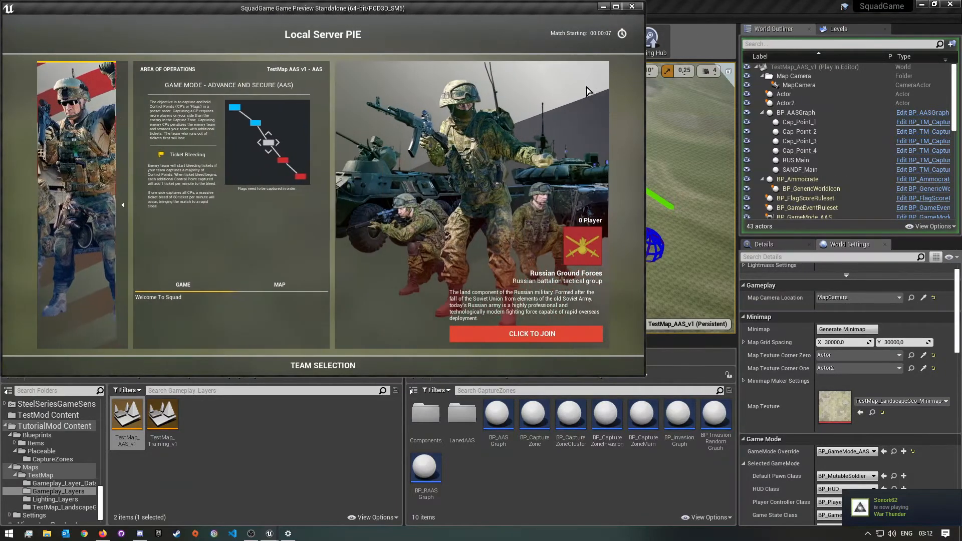
key("super")
left_click(634, 7)
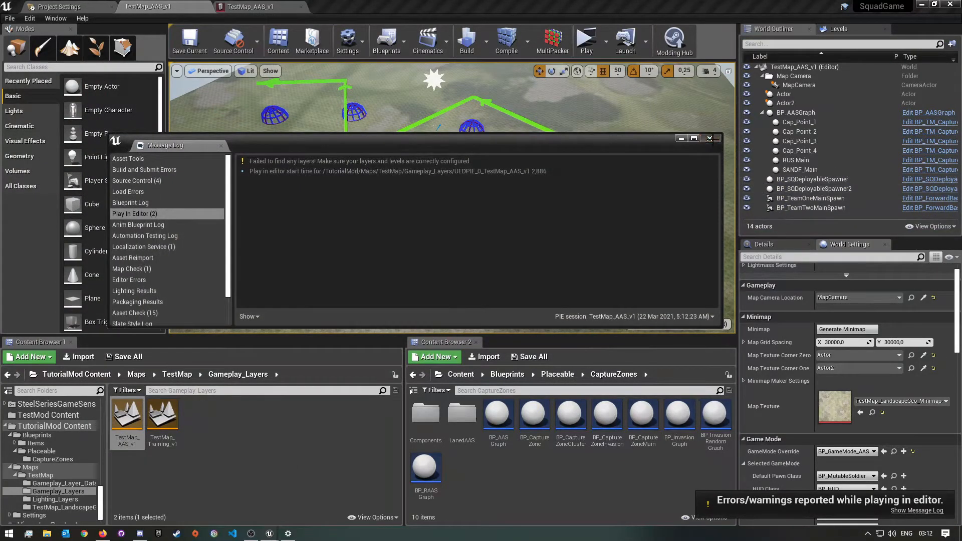
left_click(712, 138)
Review the level's minimap and game mode world settings, including the list of available GameMode Override classes.
scroll(840, 399, "up", 1)
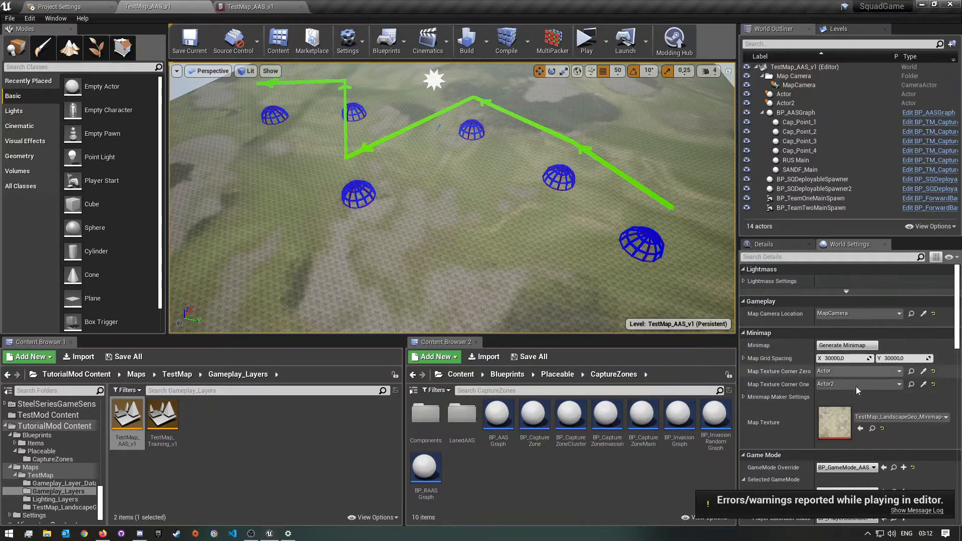
scroll(851, 380, "down", 3)
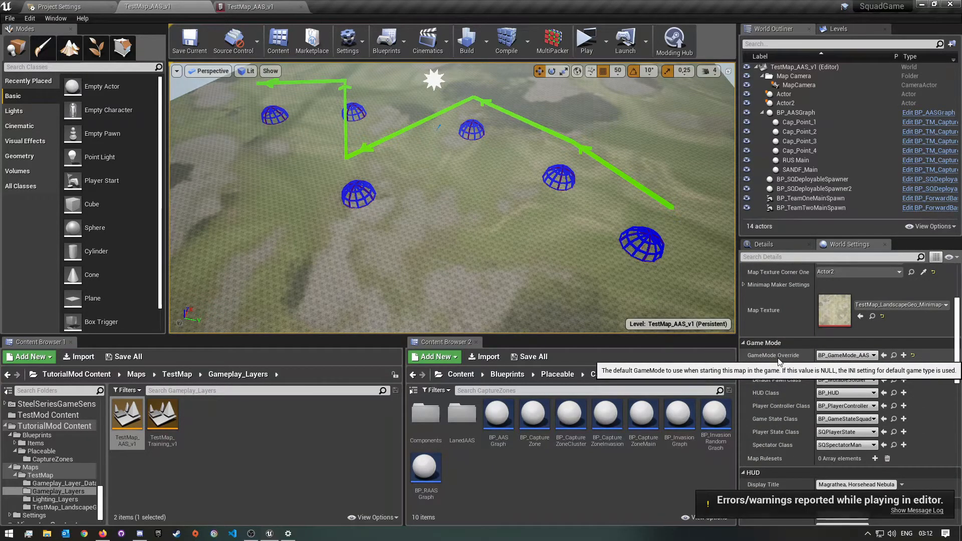
left_click(846, 355)
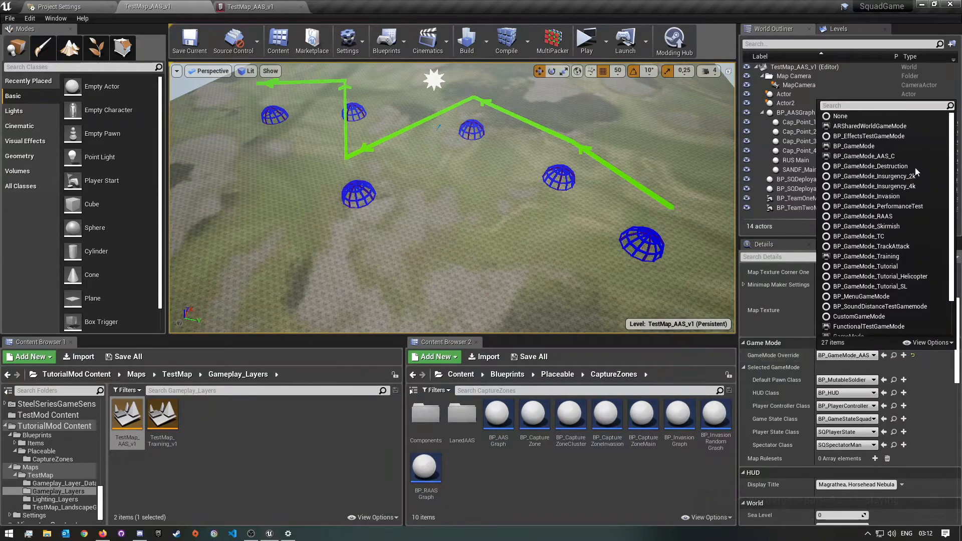
left_click(671, 512)
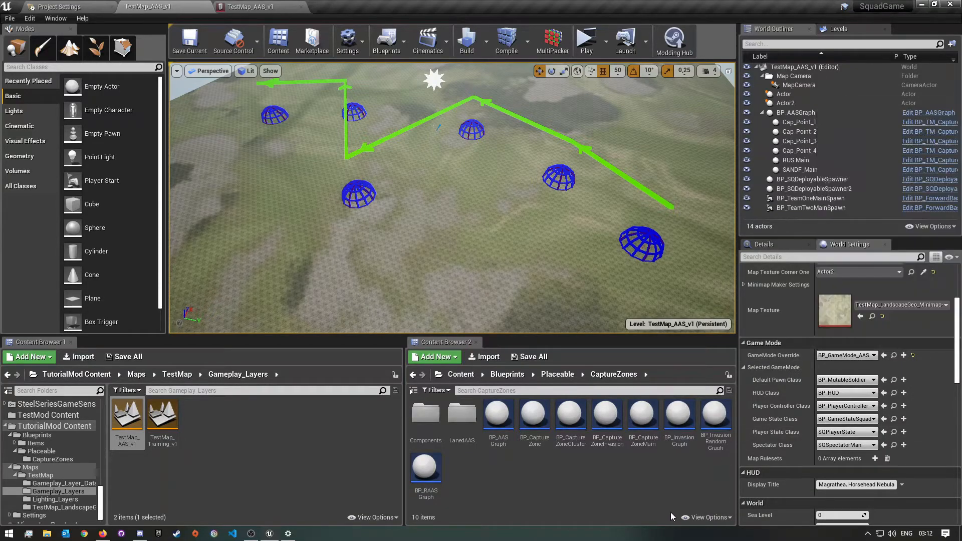
scroll(841, 439, "up", 3)
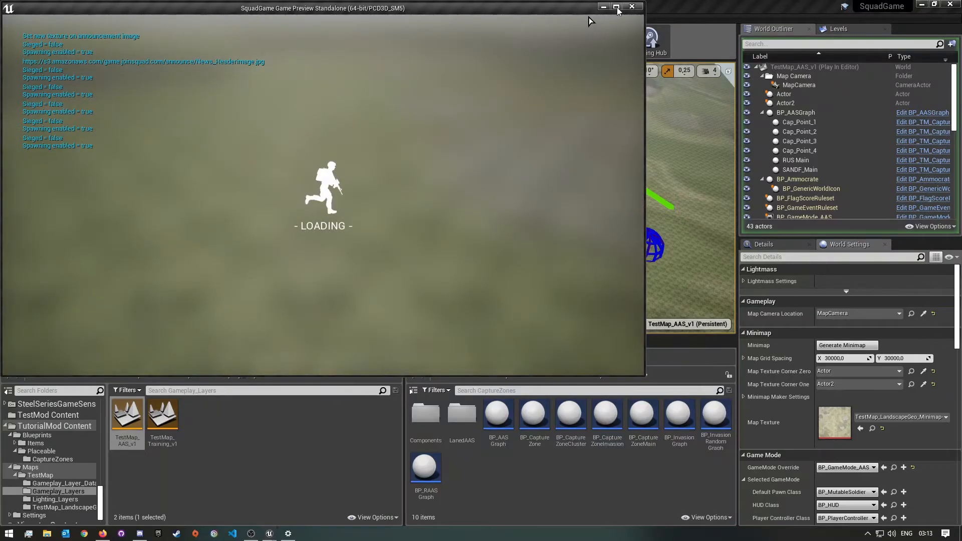
Playtest the level in a maximized preview, spawning at the South African team's main base as leader of a new squad.
left_click(617, 7)
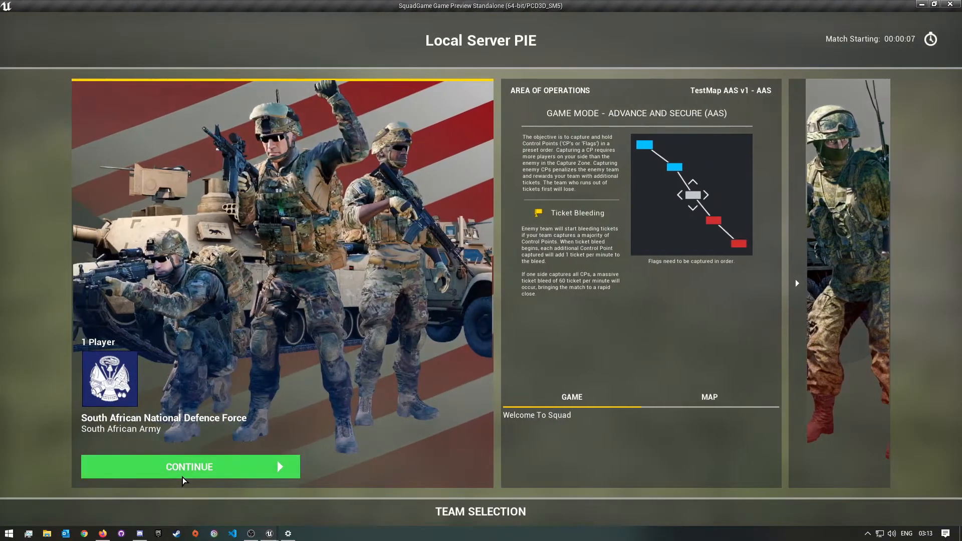
left_click(182, 473)
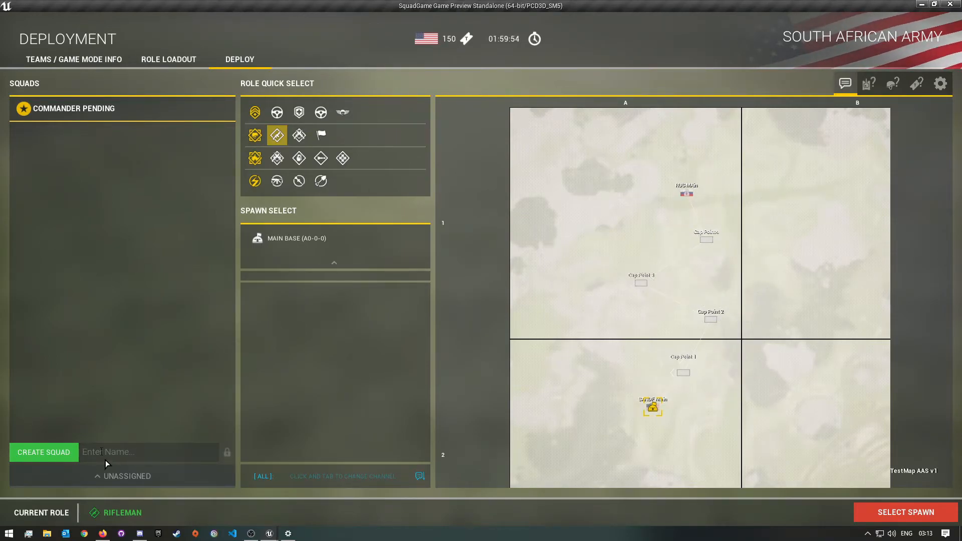
left_click(46, 452)
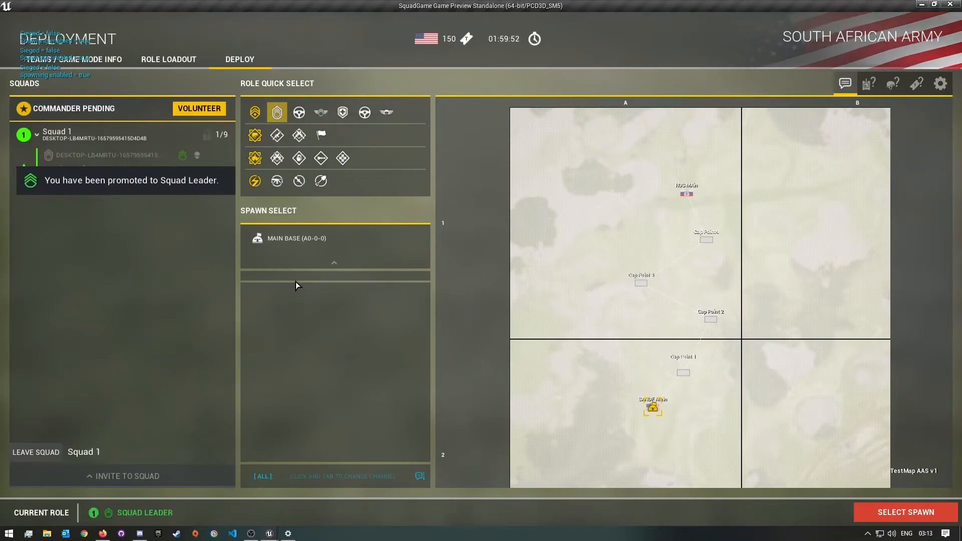
left_click(308, 239)
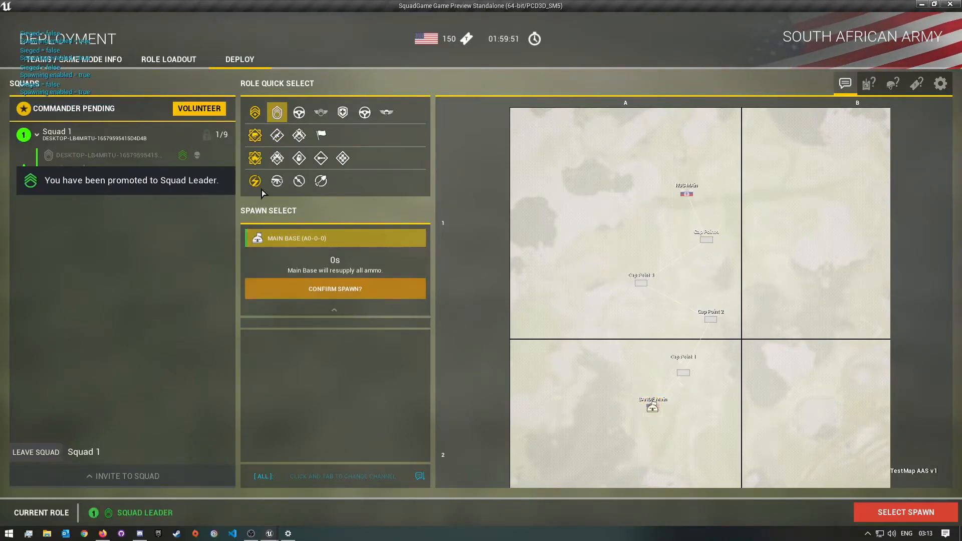
left_click(353, 290)
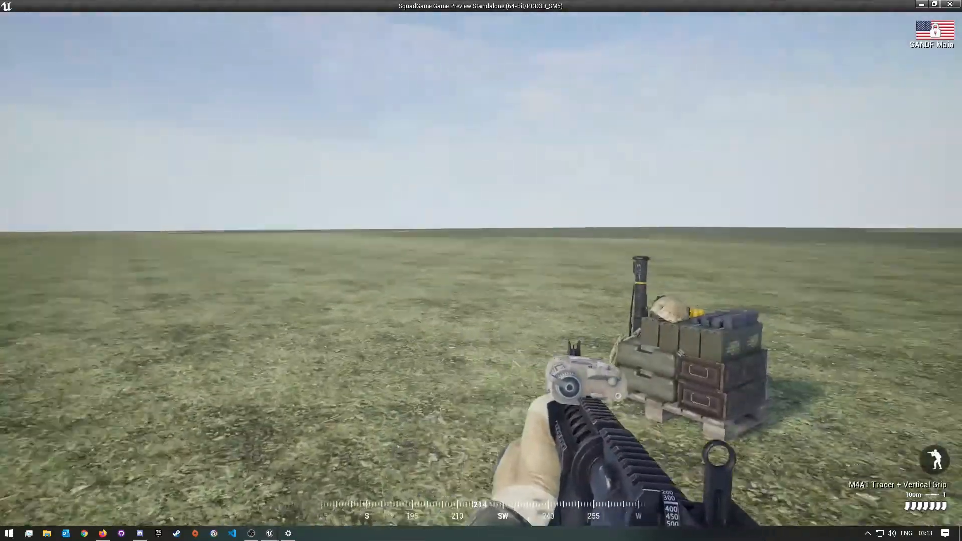
Follow the map from SANDF Main to Cap Point 1 and start capturing it, then end the preview and dismiss the message log.
key("m")
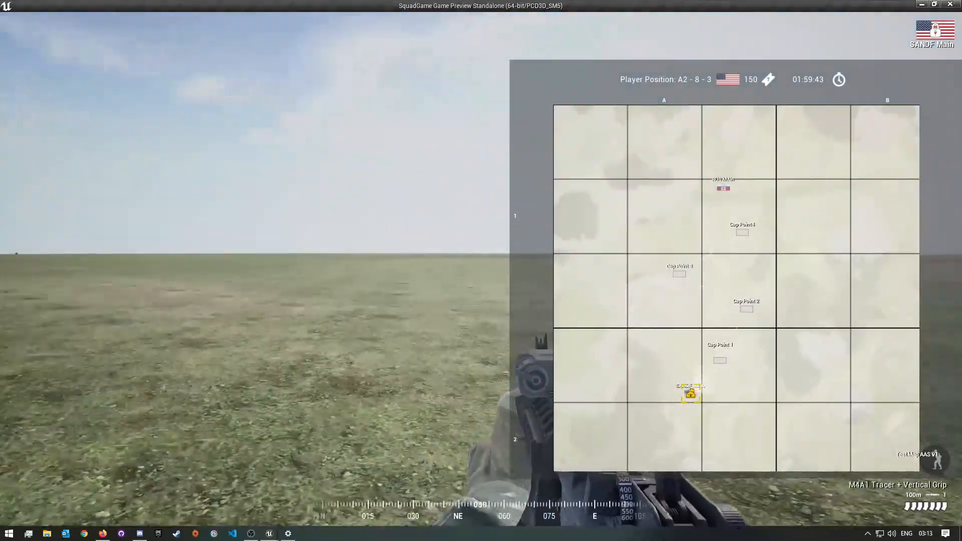
key("shift+w")
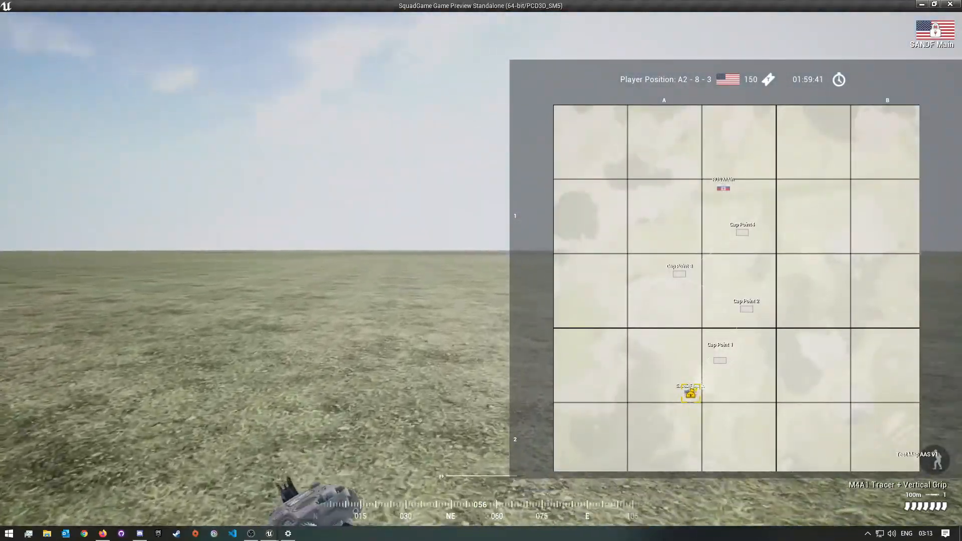
scroll(731, 288, "up", 4)
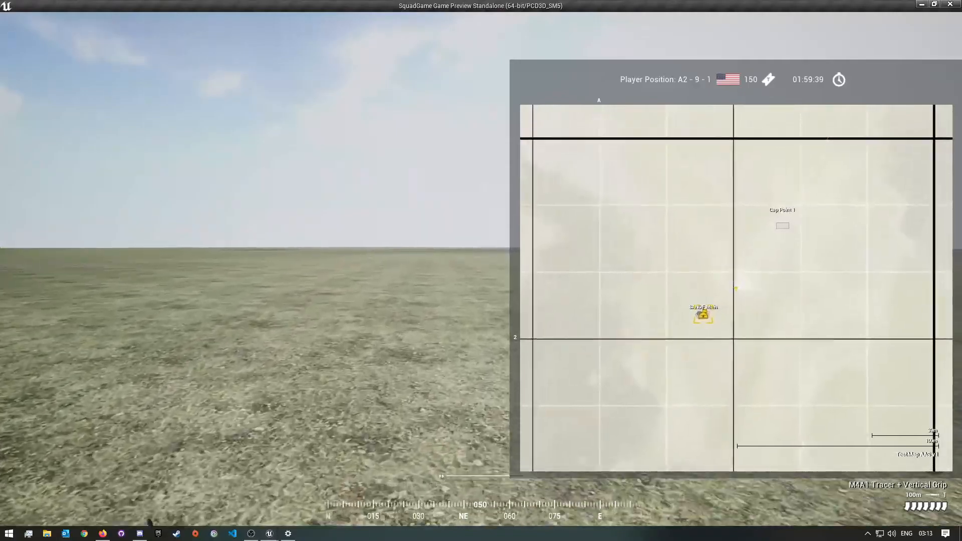
scroll(732, 288, "down", 4)
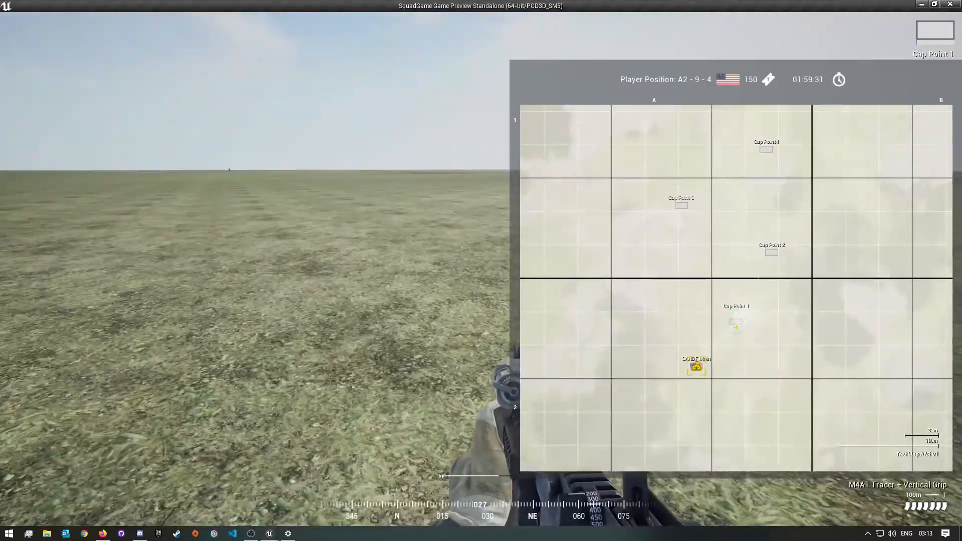
key("m")
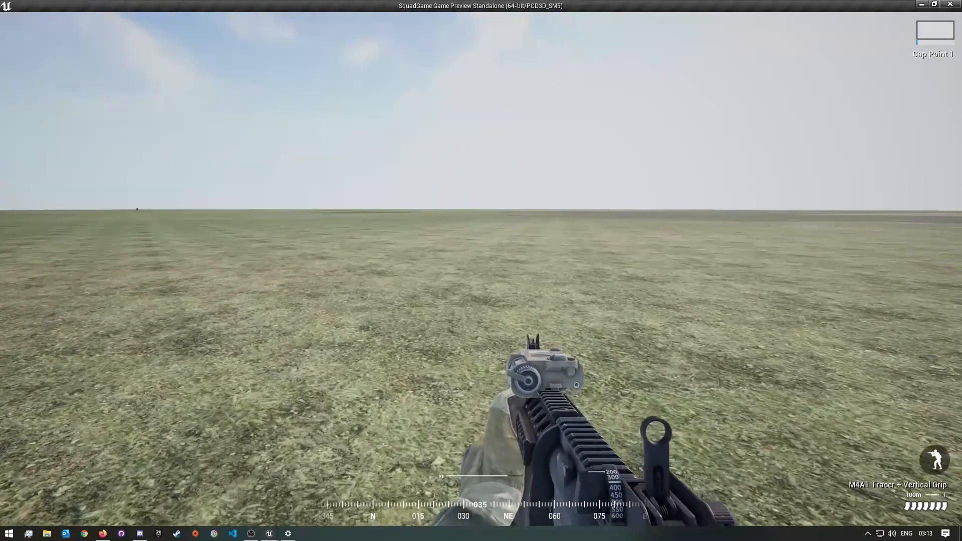
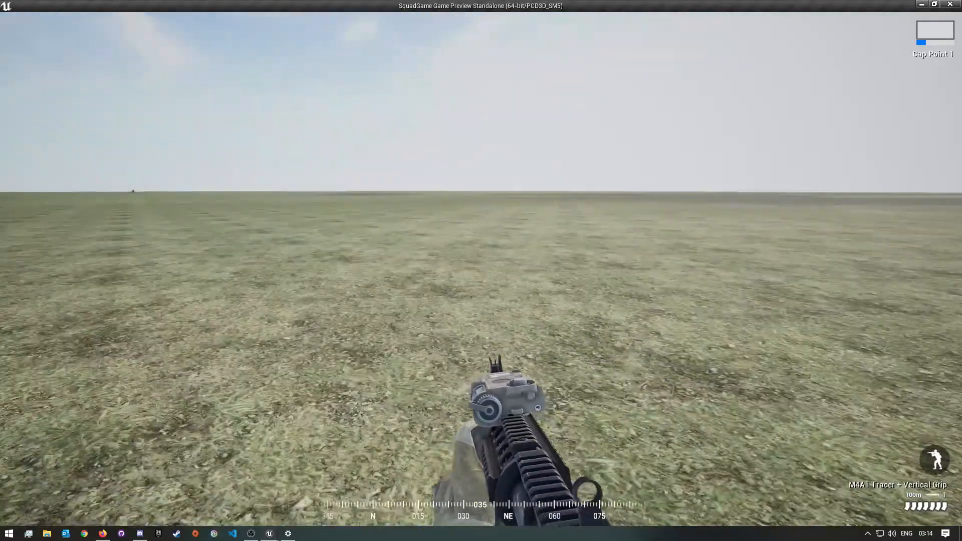
key("Escape")
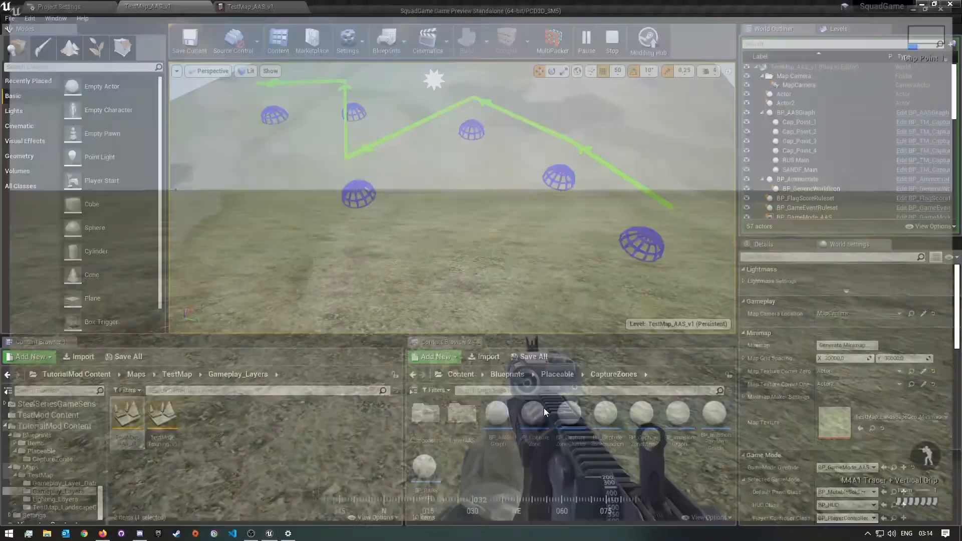
left_click(710, 137)
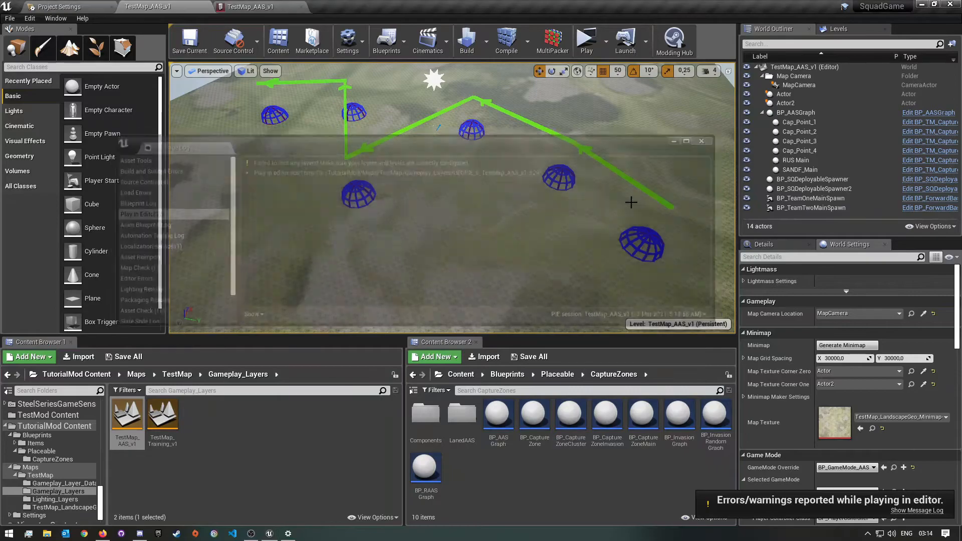
Playtest the level again in a maximized preview, joining the Russian Ground Forces and spawning at their main base.
key("s")
right_click_drag(457, 238, 441, 222)
key("a")
right_click_drag(601, 92, 627, 84)
key("w")
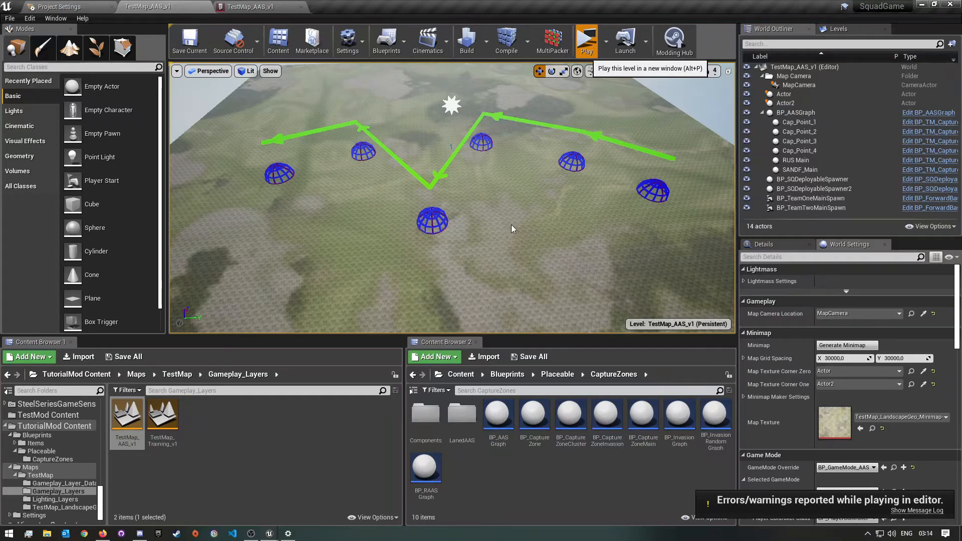
key("super")
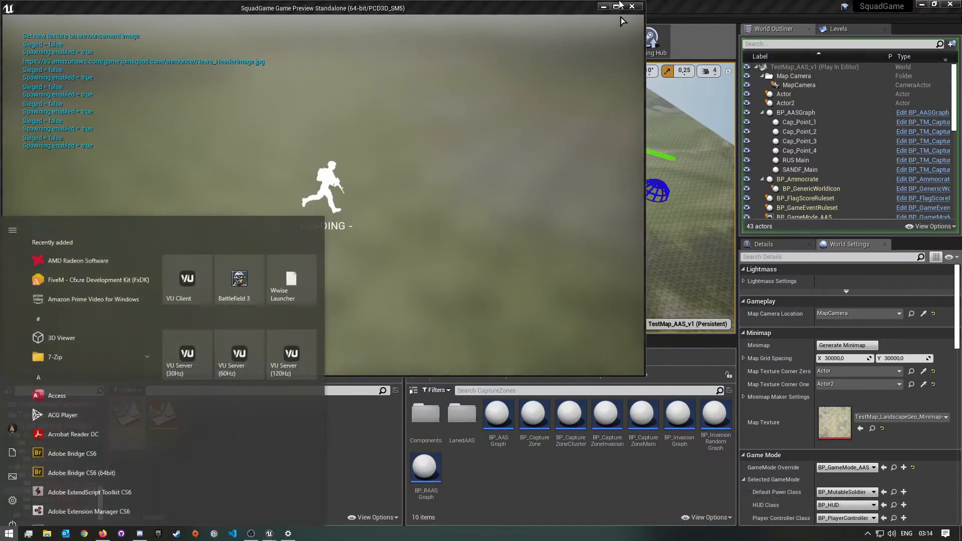
left_click(617, 7)
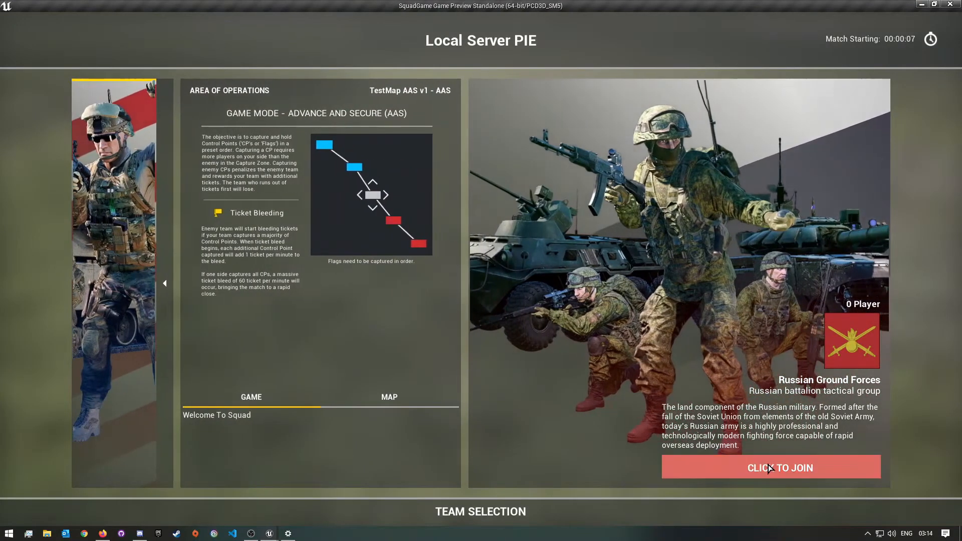
left_click(768, 464)
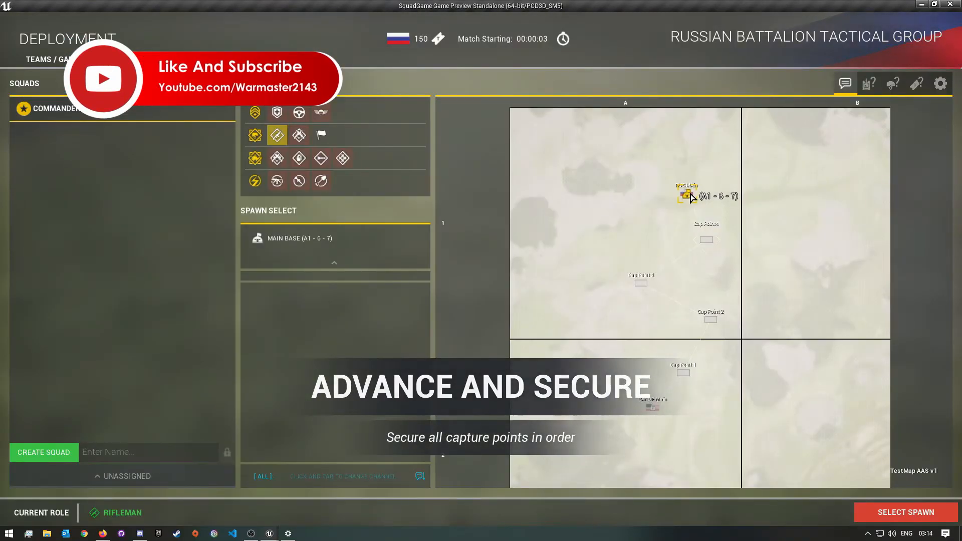
left_click(687, 195)
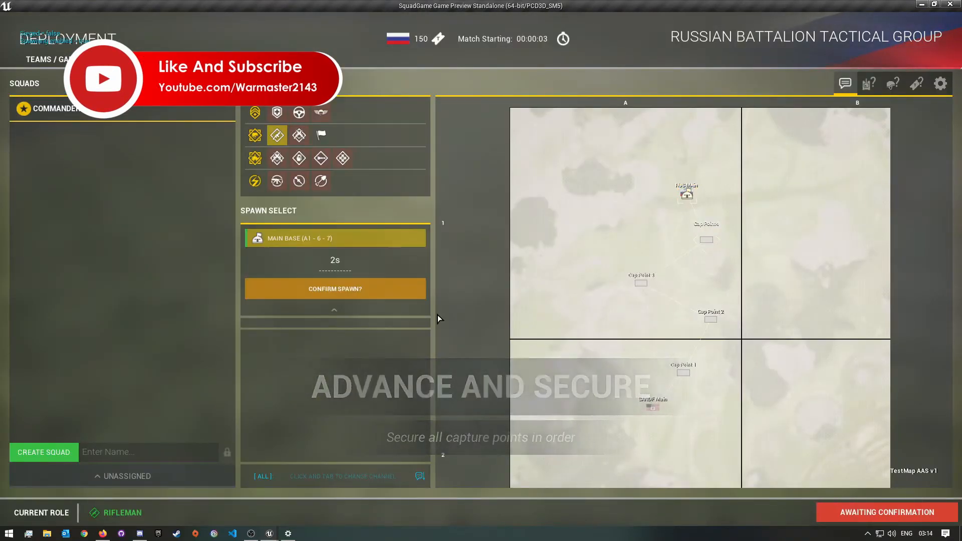
left_click(348, 292)
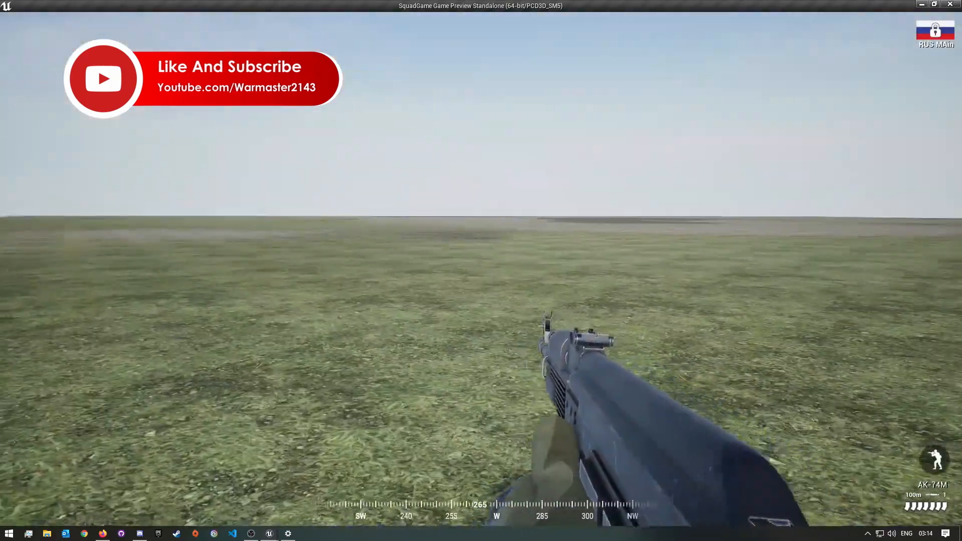
Follow the map from the Russian main base to Cap Point 4 and start capturing it, then end the preview and dismiss the message log.
key("m")
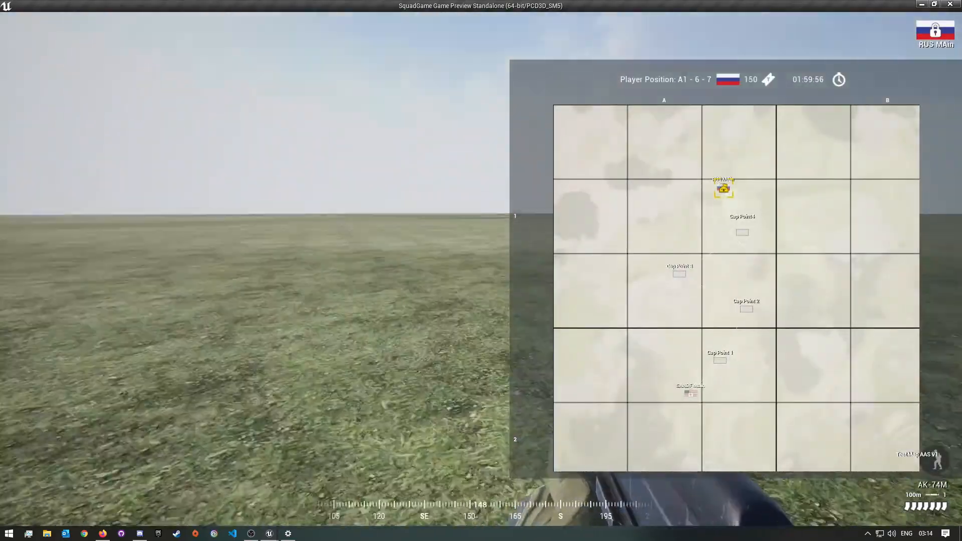
key("shift+w")
scroll(736, 289, "up", 5)
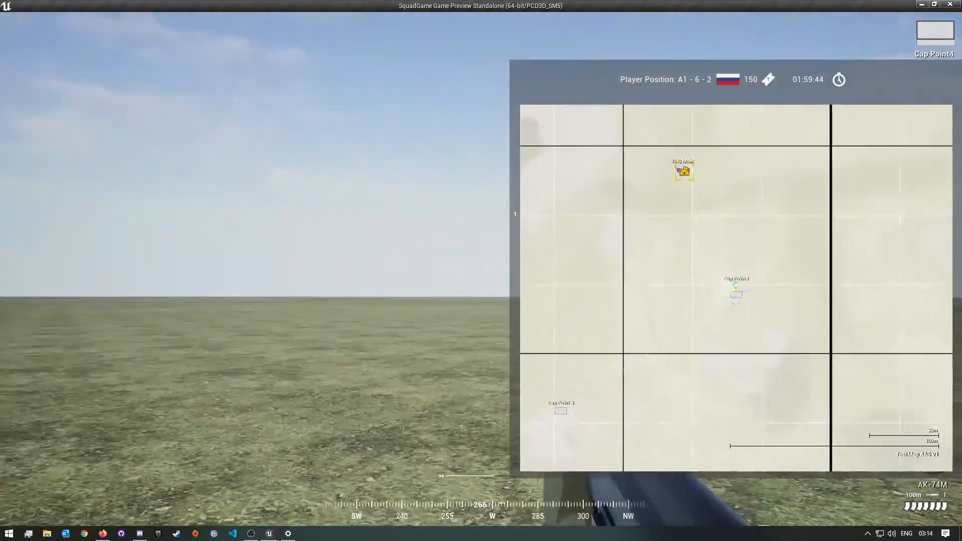
scroll(736, 288, "down", 5)
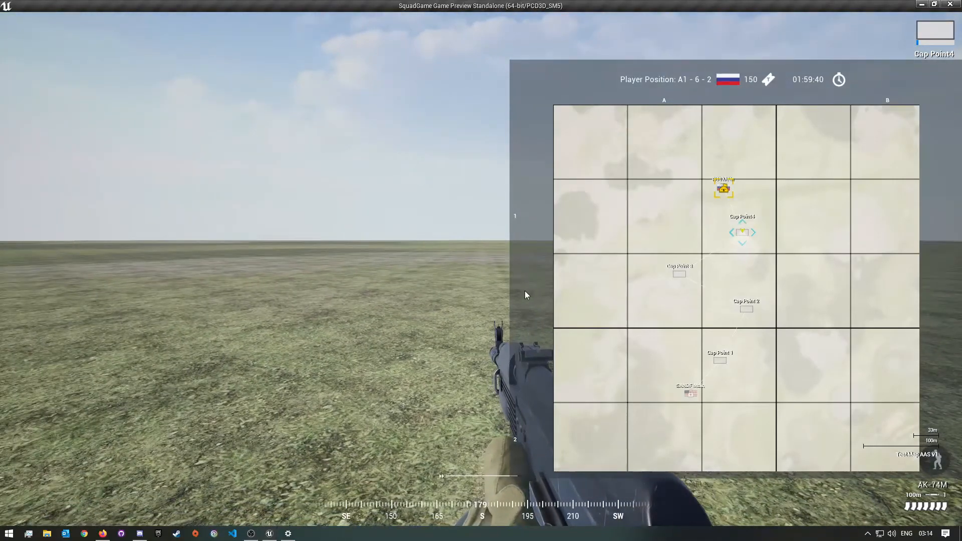
key("Escape")
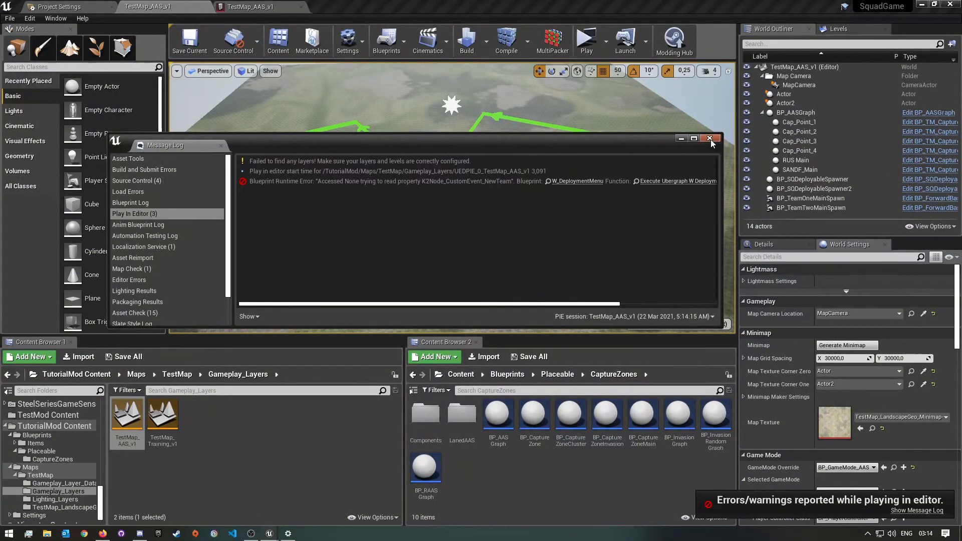
left_click(711, 139)
mouse_move(515, 213)
right_mouse_down()
mouse_move(469, 208)
mouse_move(497, 209)
right_mouse_up()
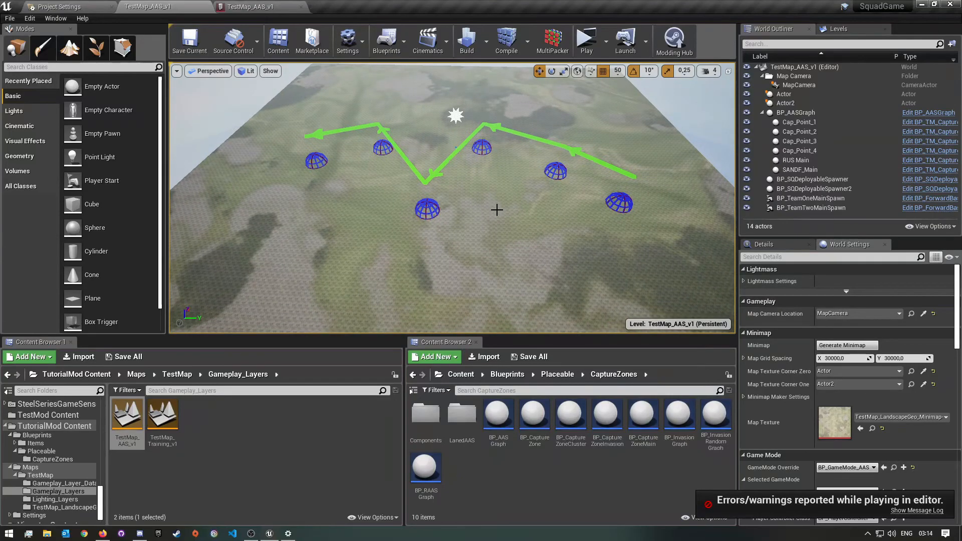